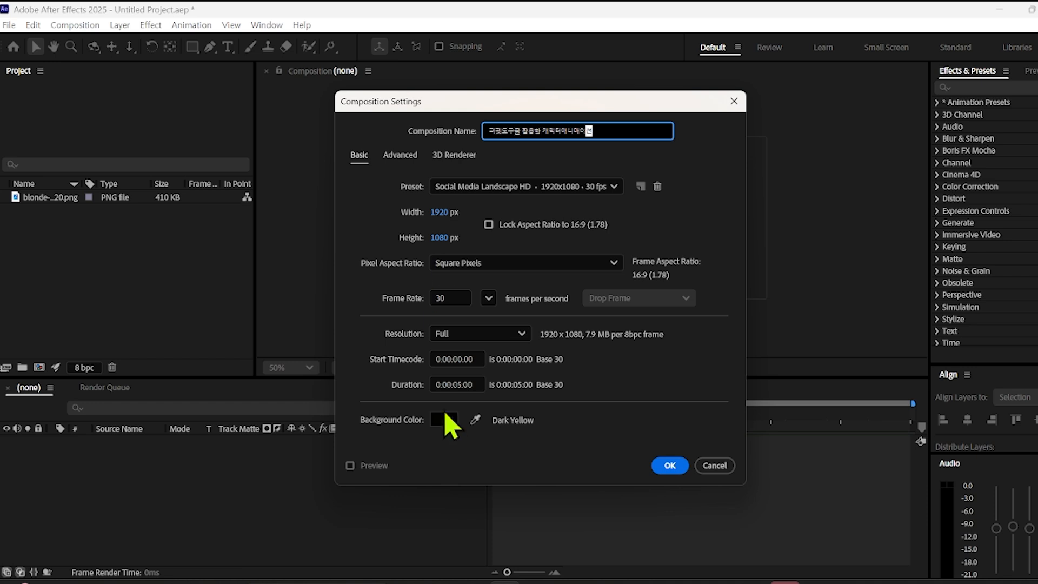
Set the new composition's duration to 5 seconds and create the composition
left_click(480, 385)
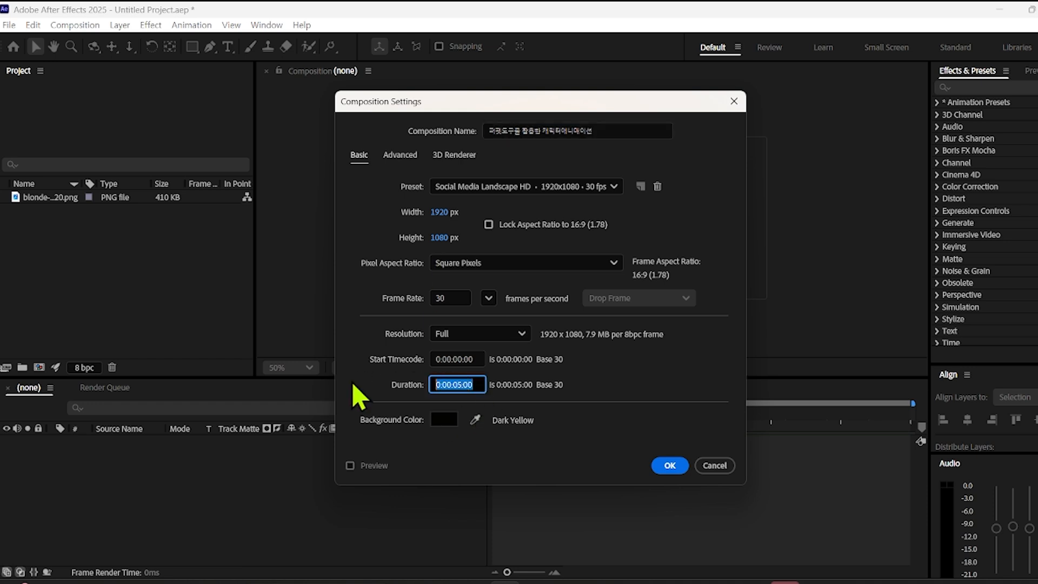
type("5")
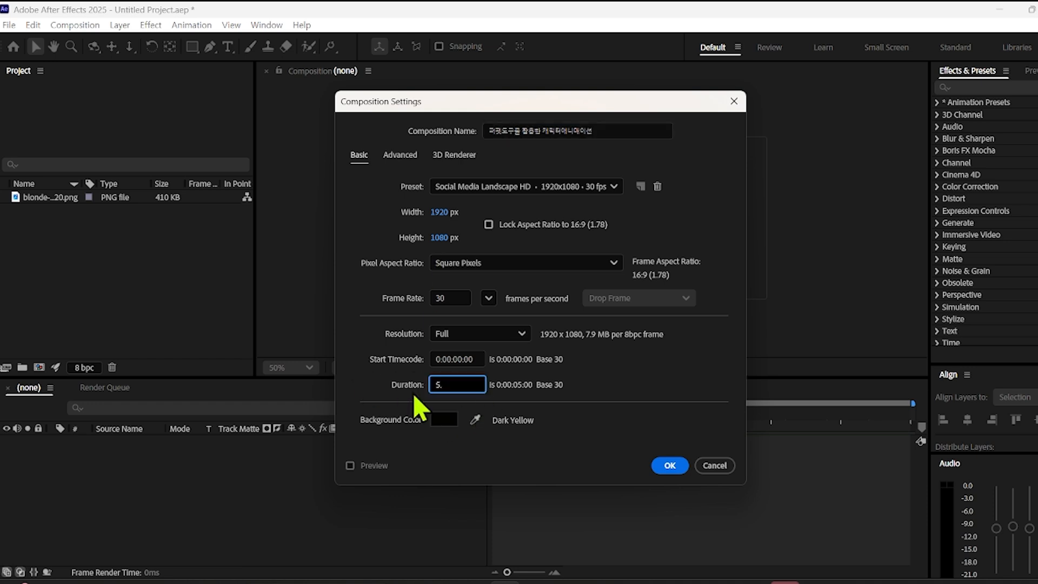
left_click(670, 466)
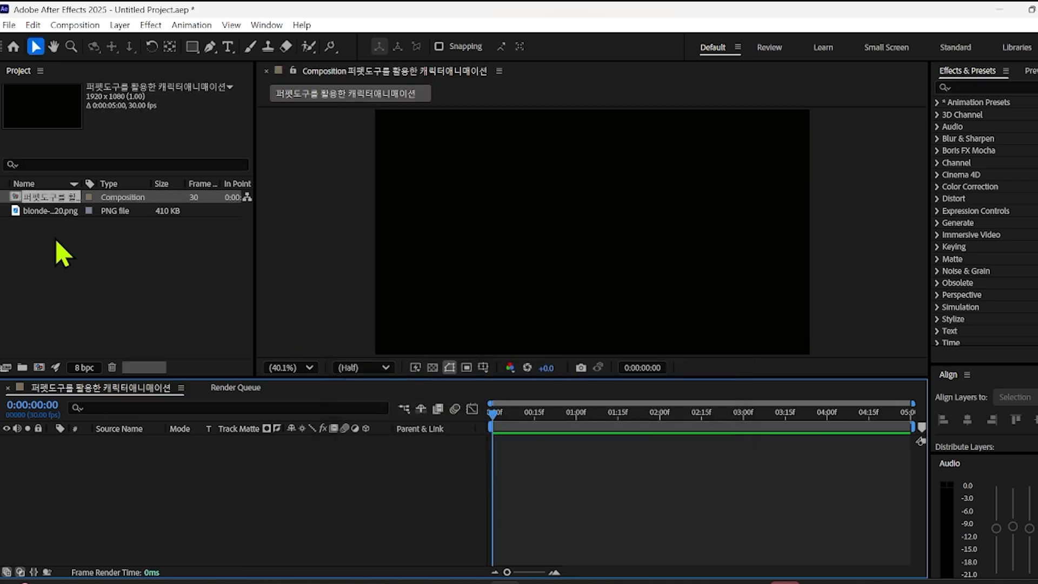
Add the blonde PNG character image to the composition's timeline as a layer
left_click(39, 212)
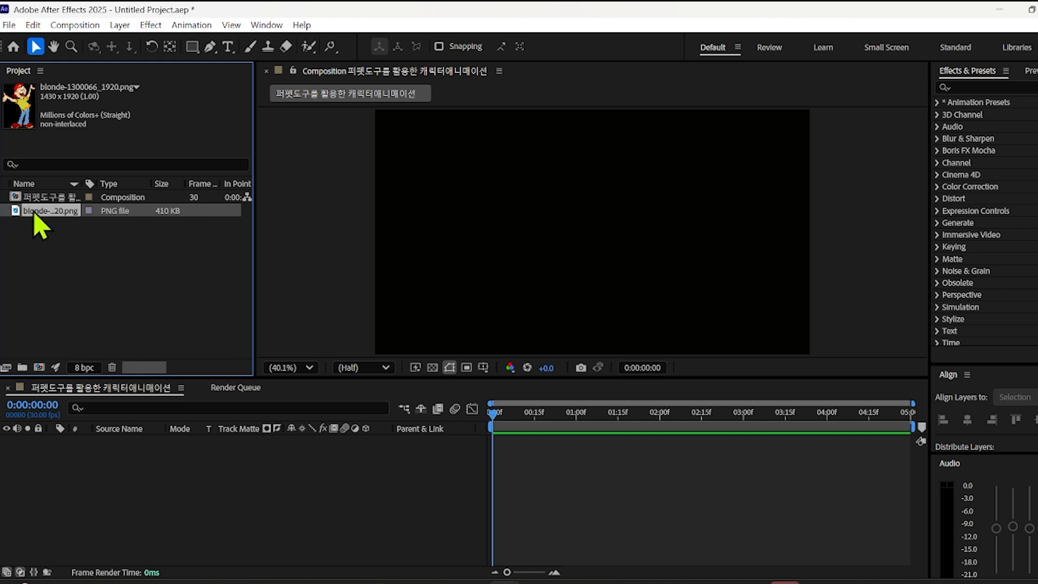
left_click_drag(35, 214, 137, 457)
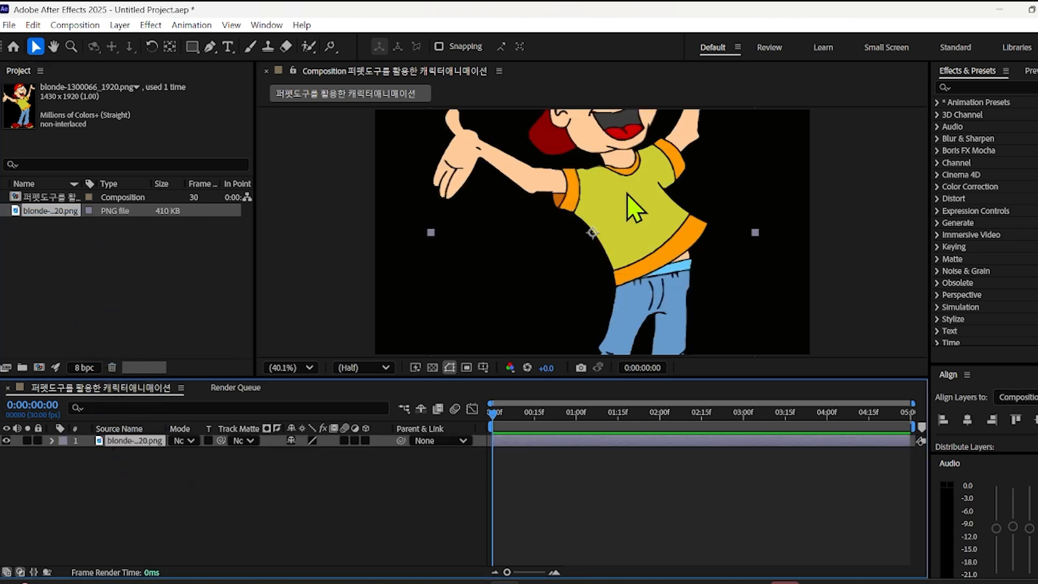
Scale the character layer down so it fits the frame's height from head to shoes, and centre it in the frame
key("period")
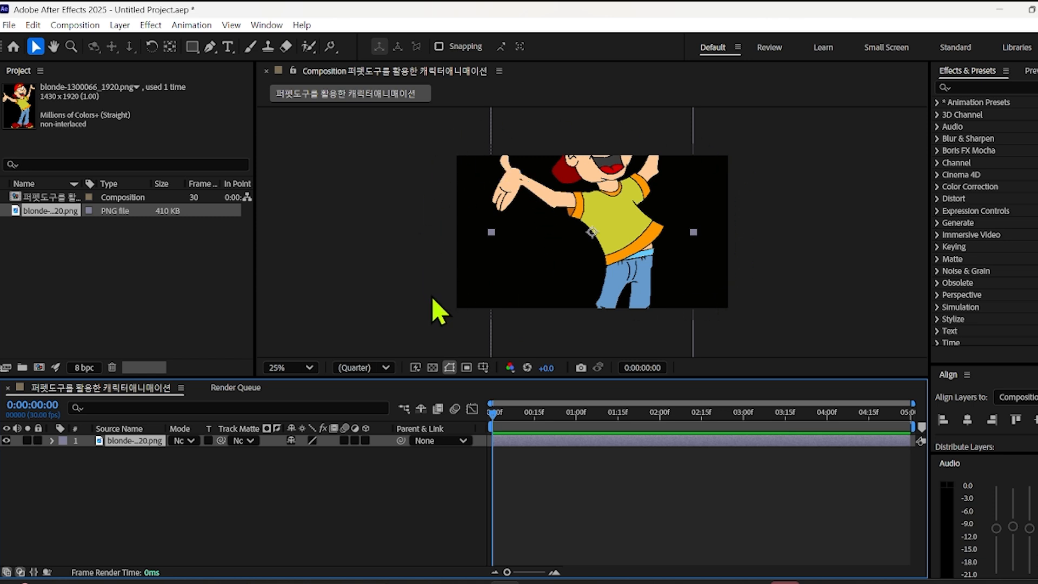
left_click(311, 370)
left_click(294, 92)
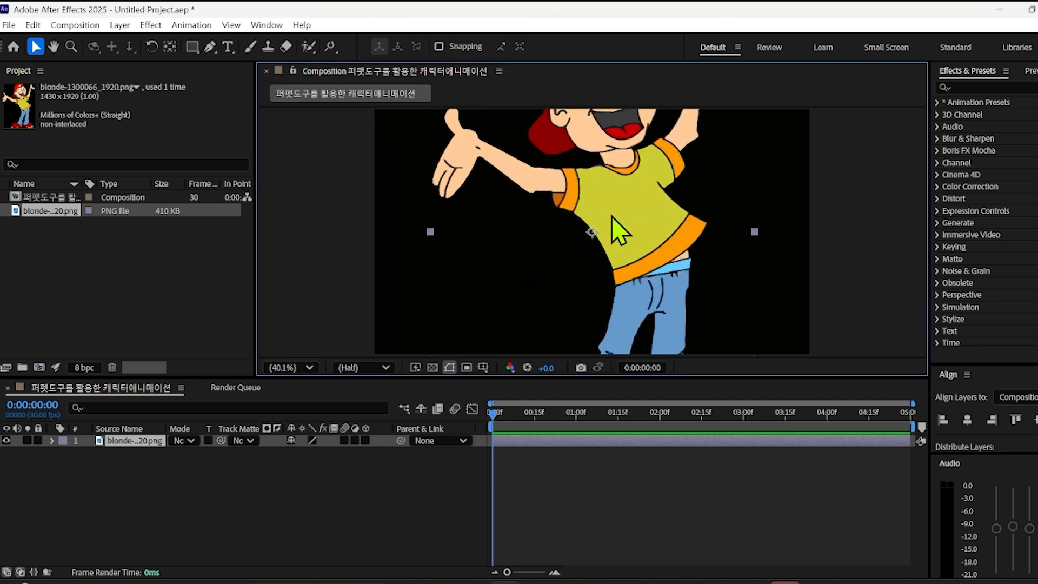
left_click(309, 369)
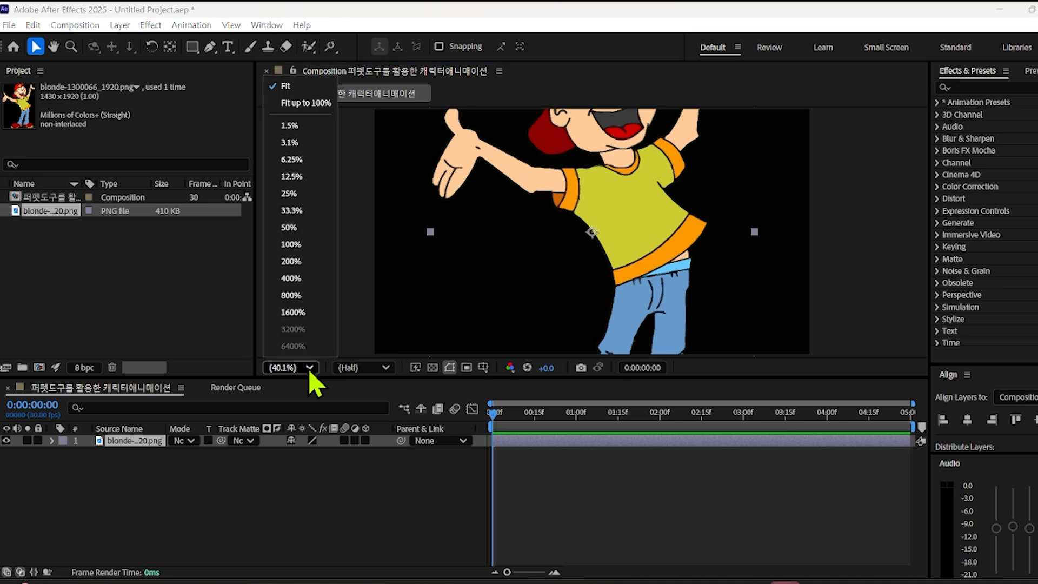
left_click(296, 196)
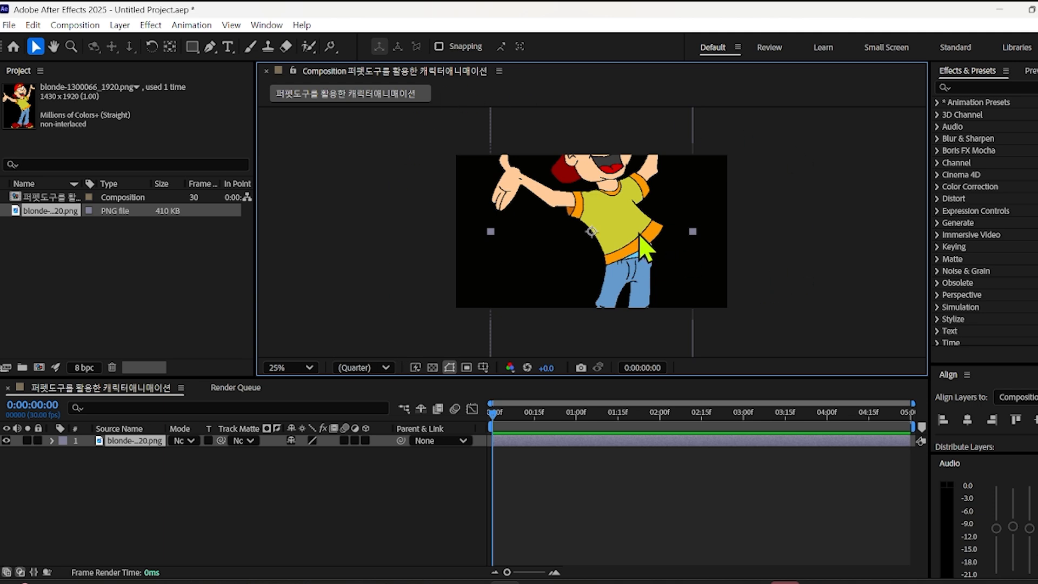
left_click_drag(607, 211, 613, 245)
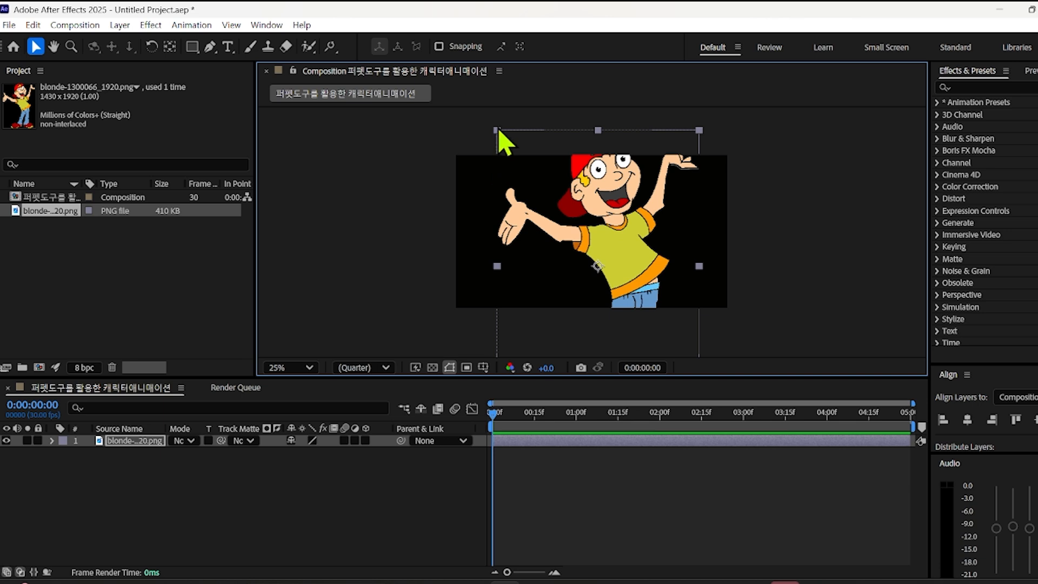
left_click_drag(498, 131, 530, 189)
left_click_drag(619, 244, 611, 209)
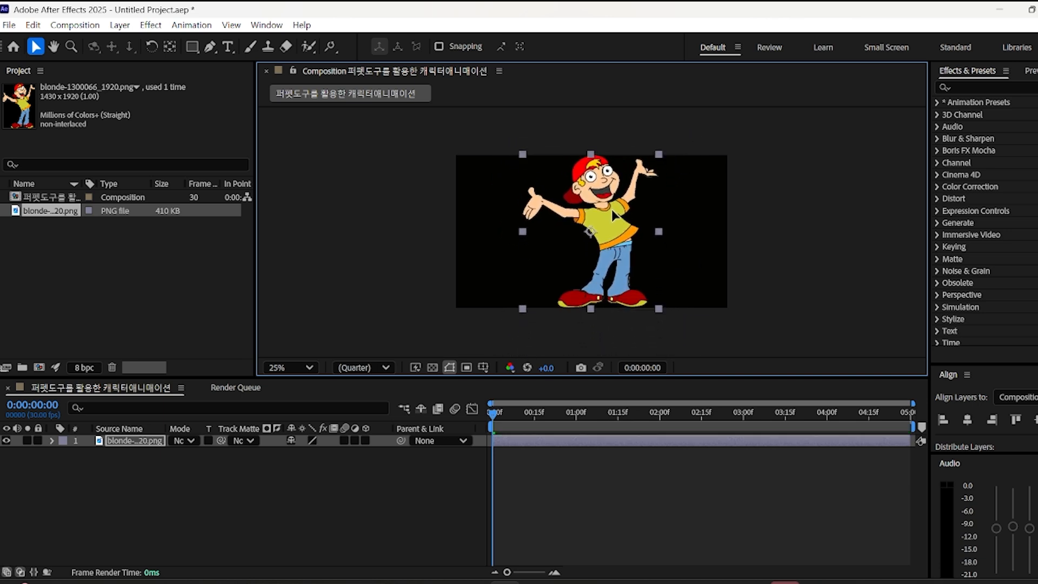
left_click(385, 266)
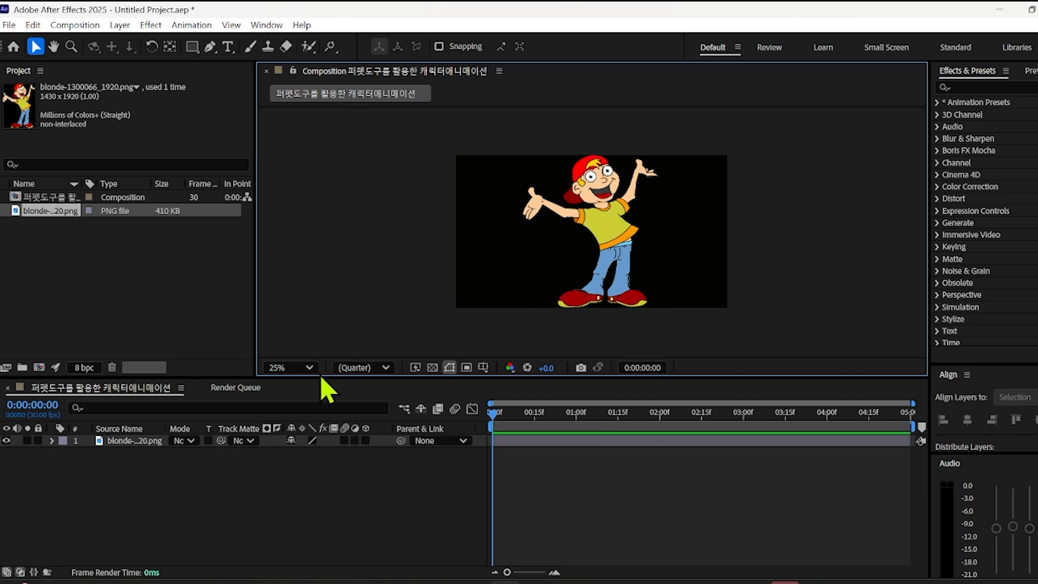
Enlarge the composition viewer's height slightly and fit the whole frame to the available viewing area
left_click_drag(319, 378, 319, 394)
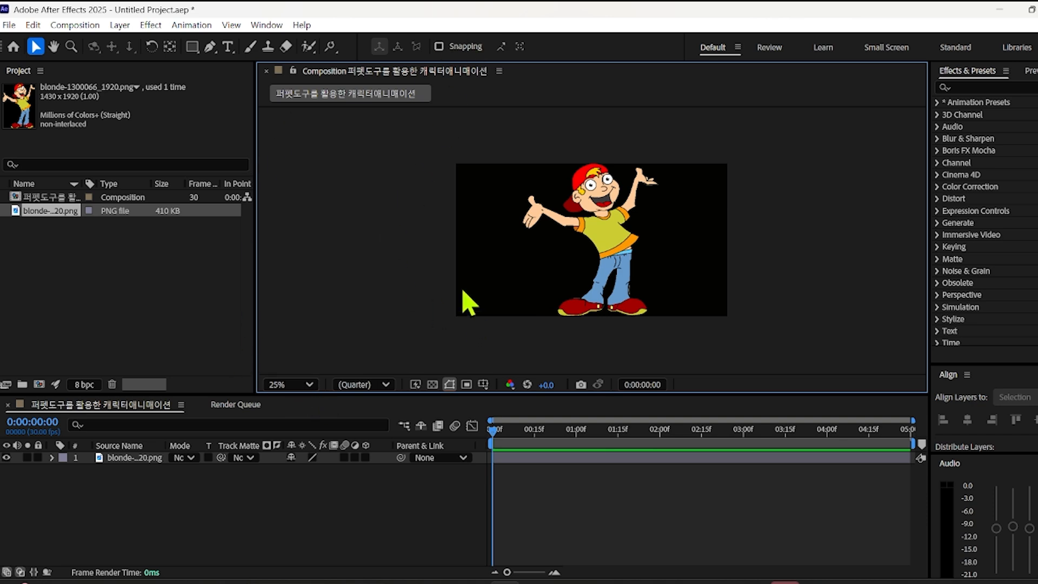
left_click(310, 384)
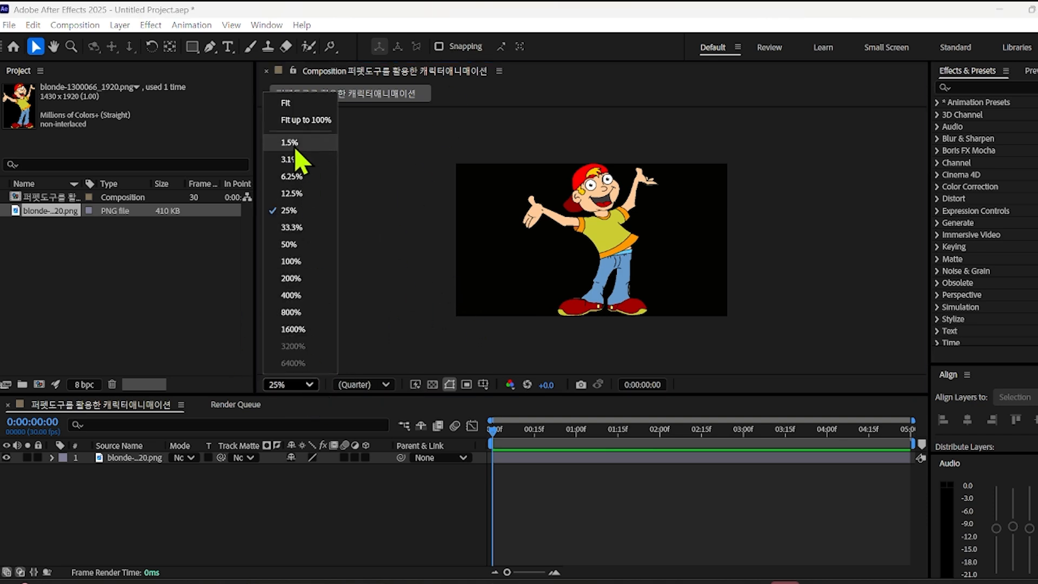
left_click(405, 306)
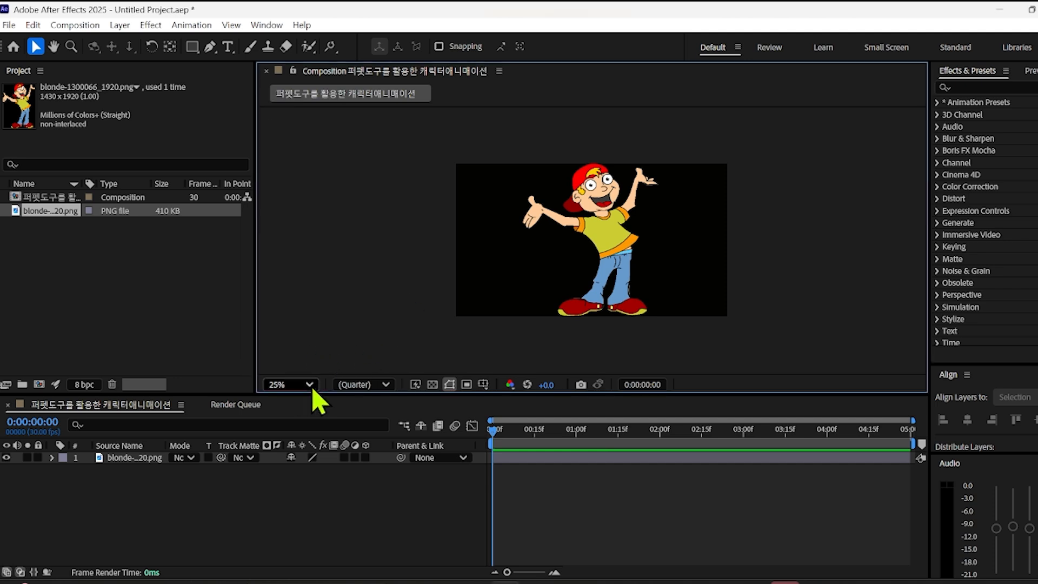
left_click(310, 386)
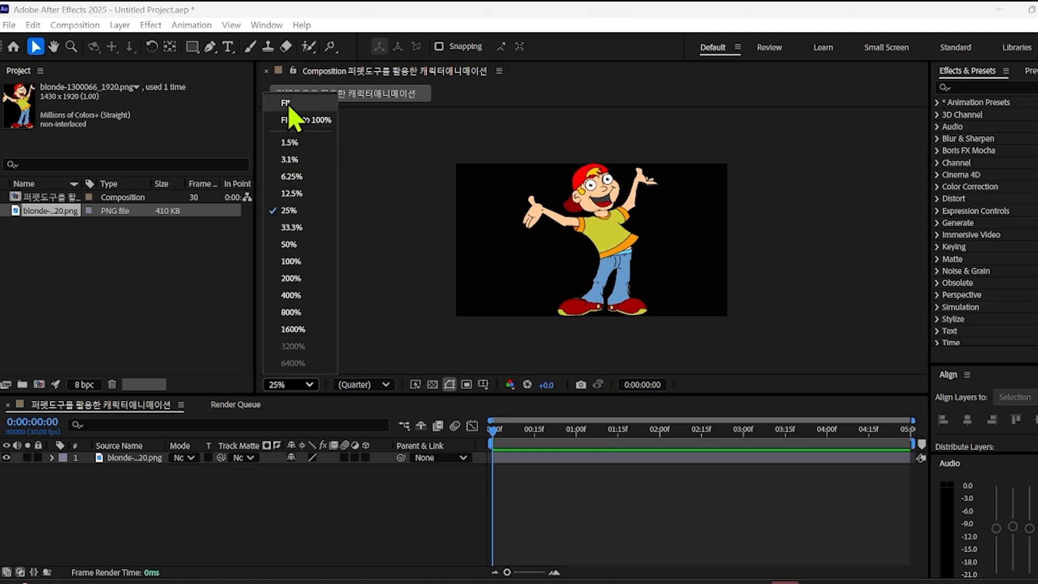
left_click(287, 120)
left_click(325, 191)
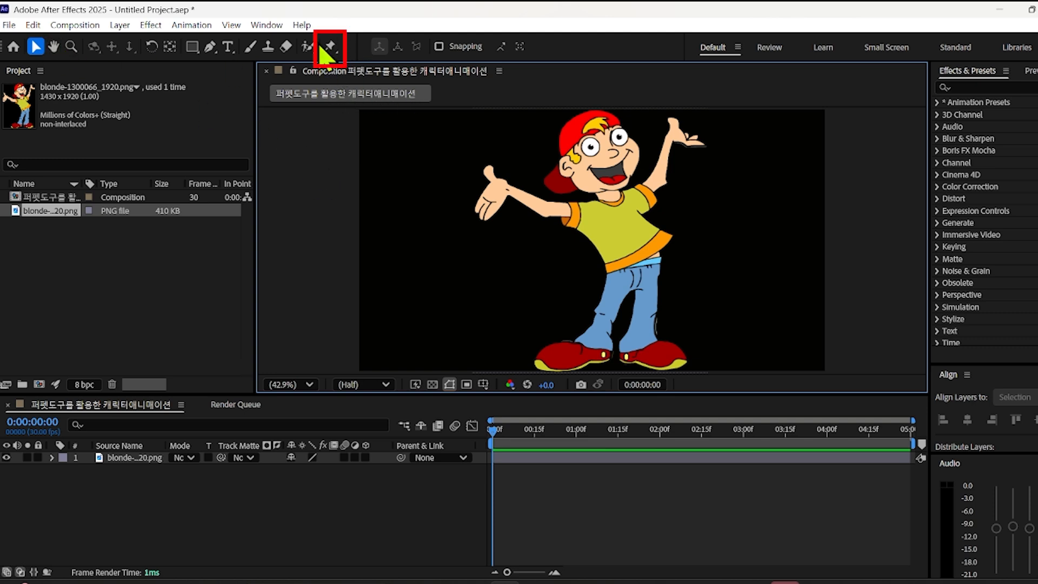
Place one Puppet Bend pin on each of the character's two shoes
left_click(338, 54)
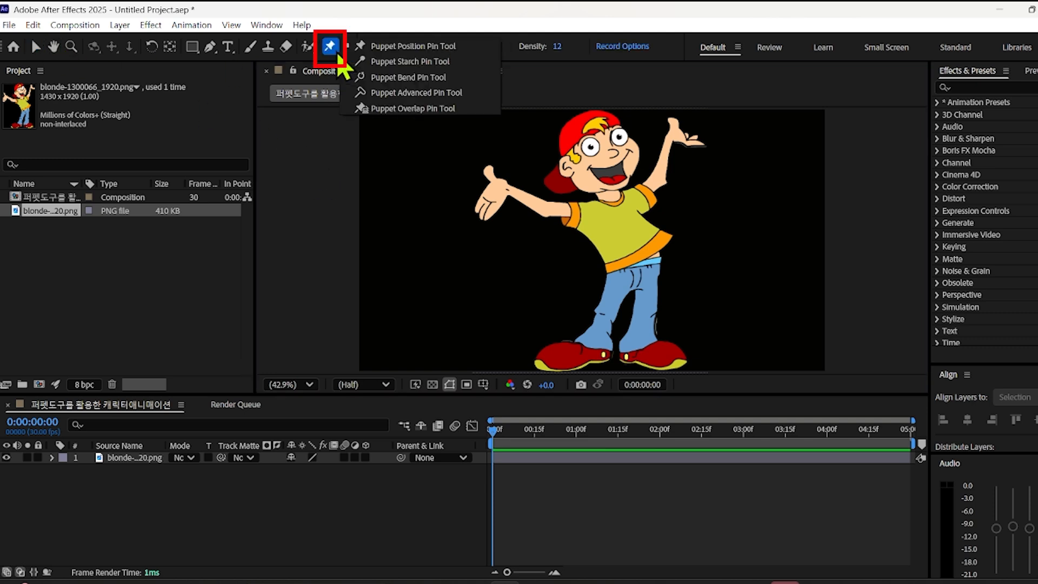
left_click(407, 61)
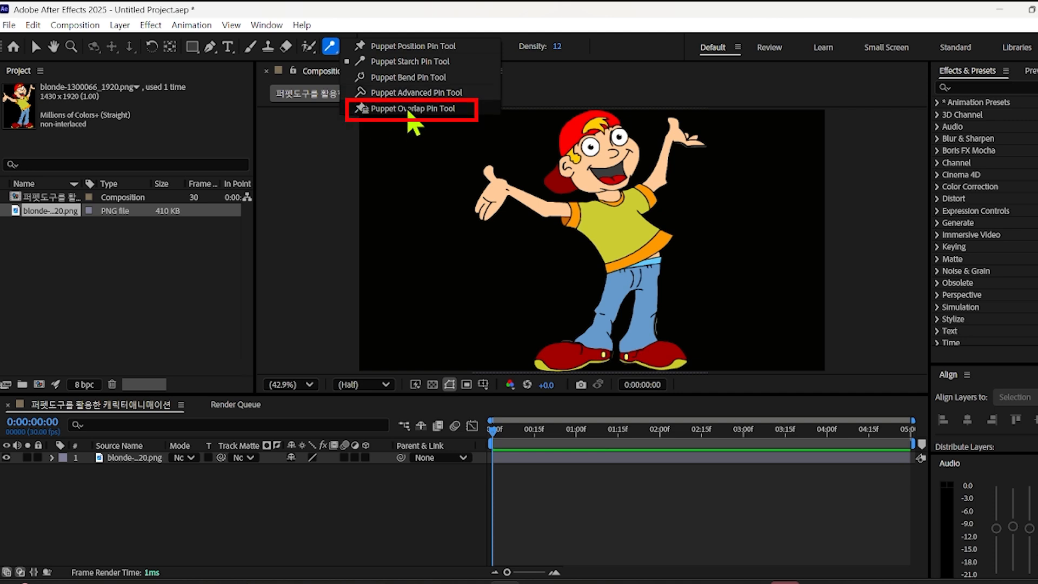
left_click(387, 78)
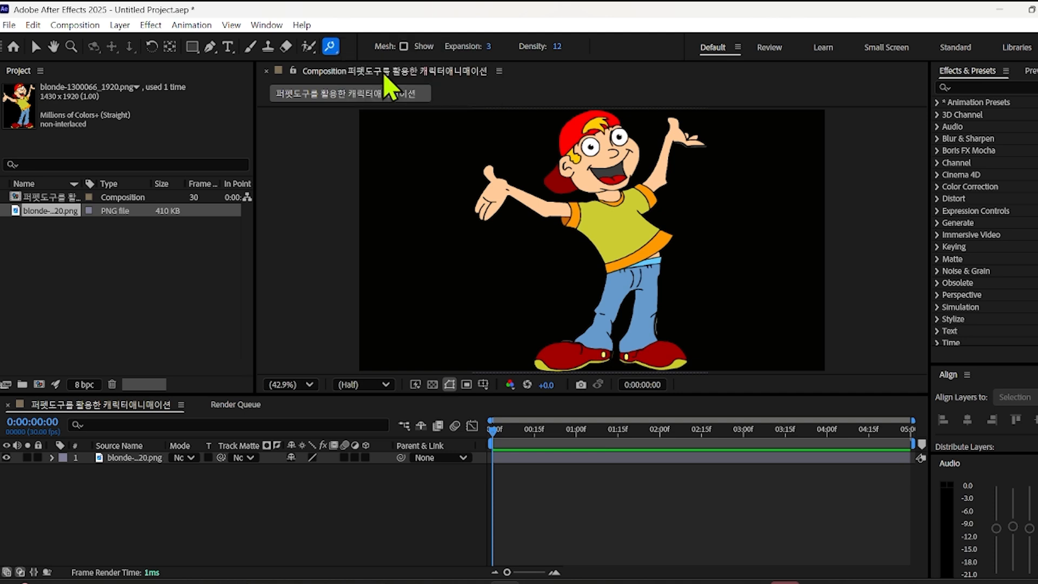
left_click(551, 357)
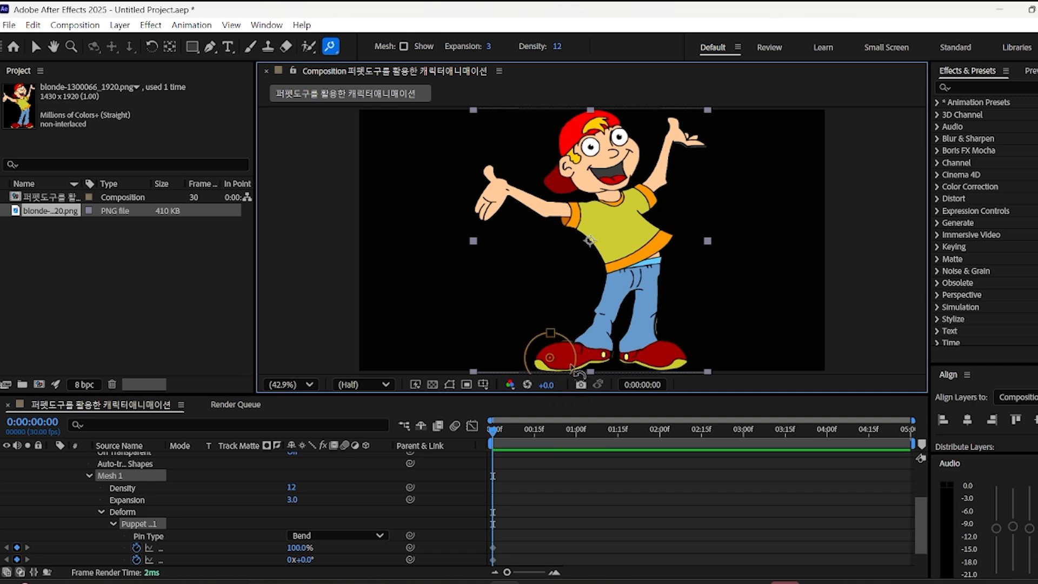
left_click(671, 354)
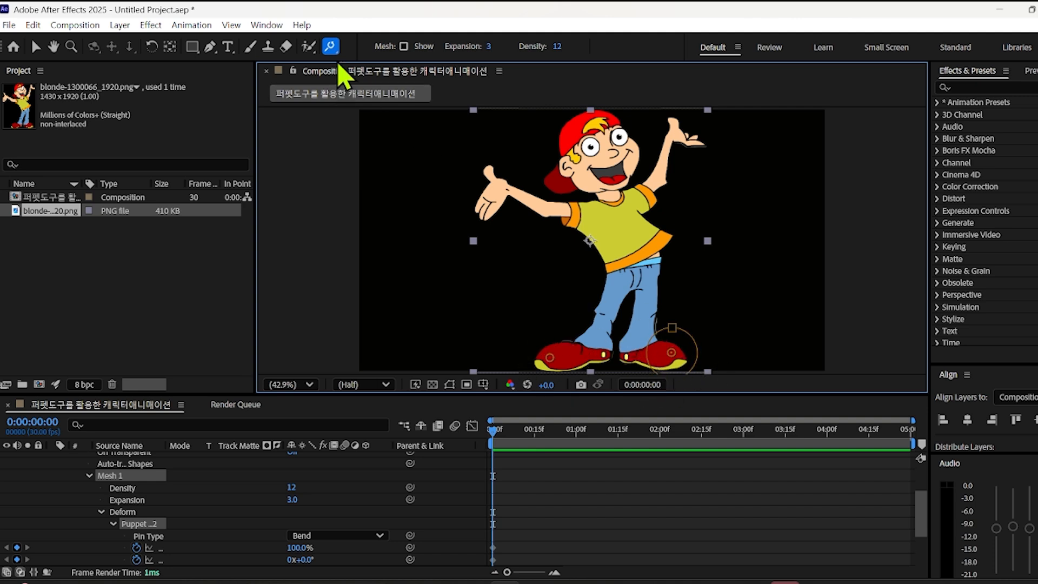
Show the puppet mesh and collapse the properties of both shoe pins under Deform
left_click(404, 47)
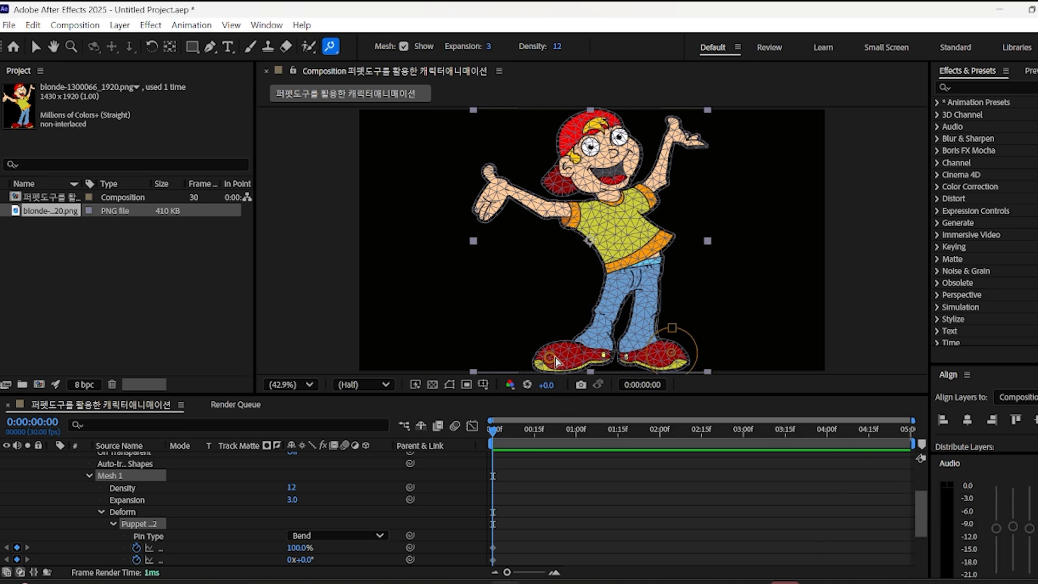
scroll(171, 546, "down", 2)
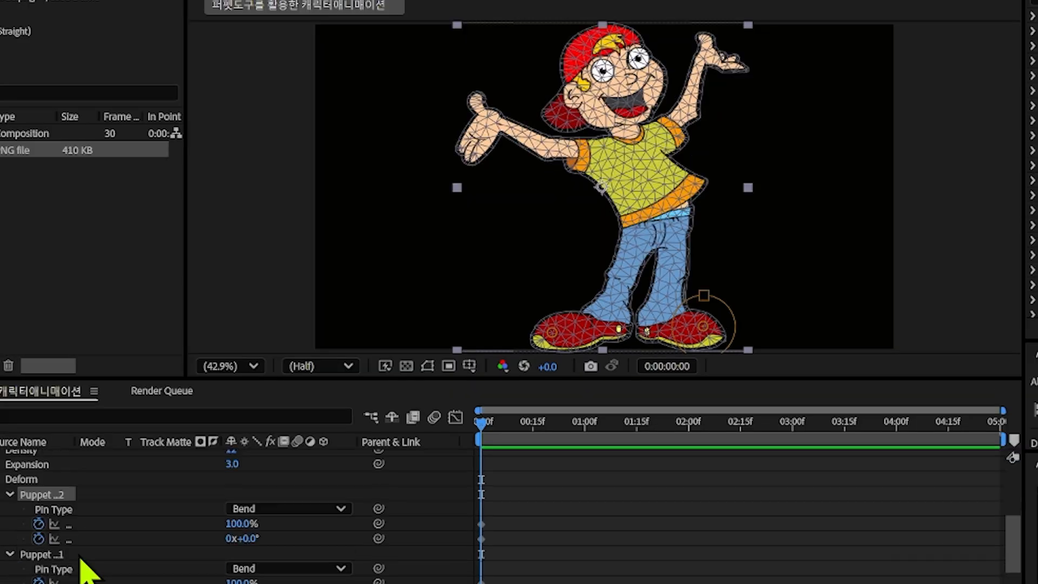
scroll(86, 571, "down", 2)
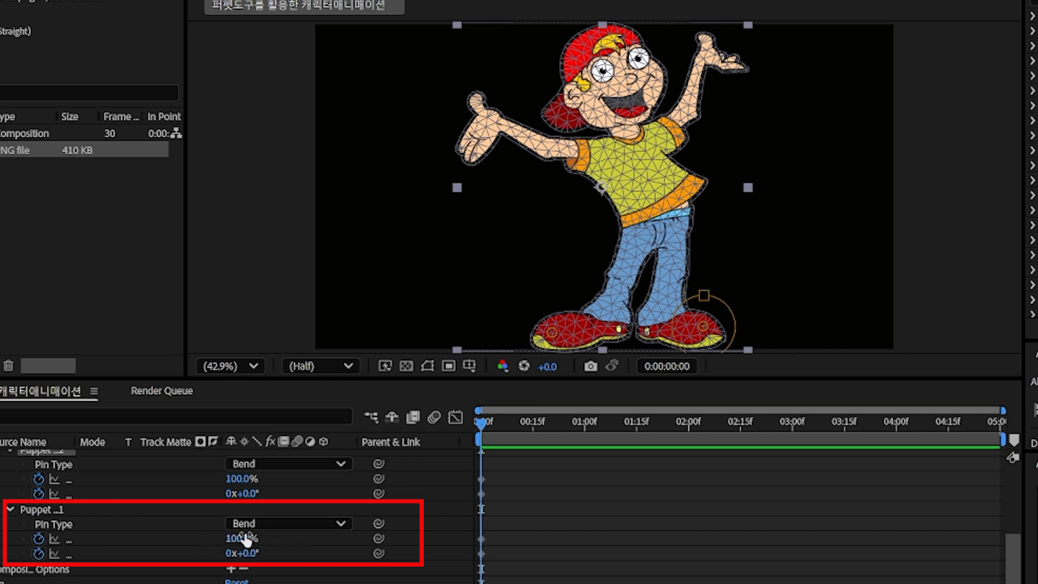
scroll(246, 540, "up", 3)
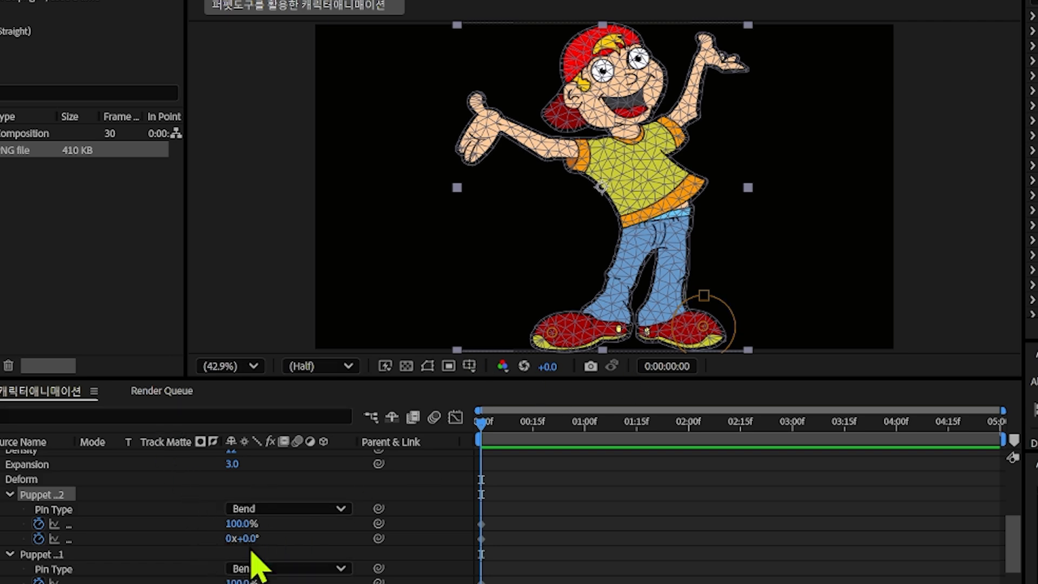
left_click(10, 494)
left_click(10, 510)
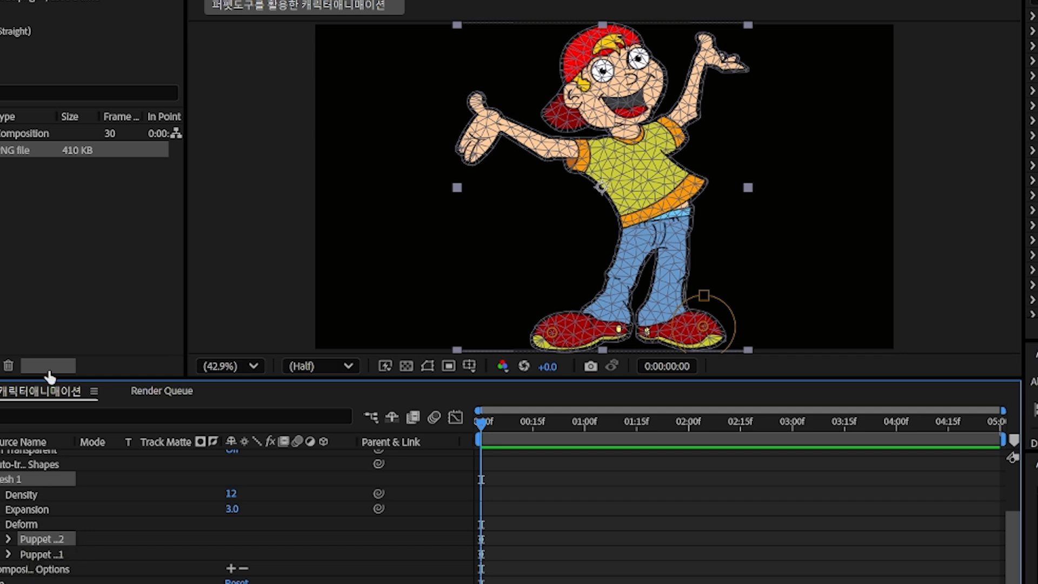
Place one Puppet Bend pin on each of the character's legs at knee height
left_click(301, 0)
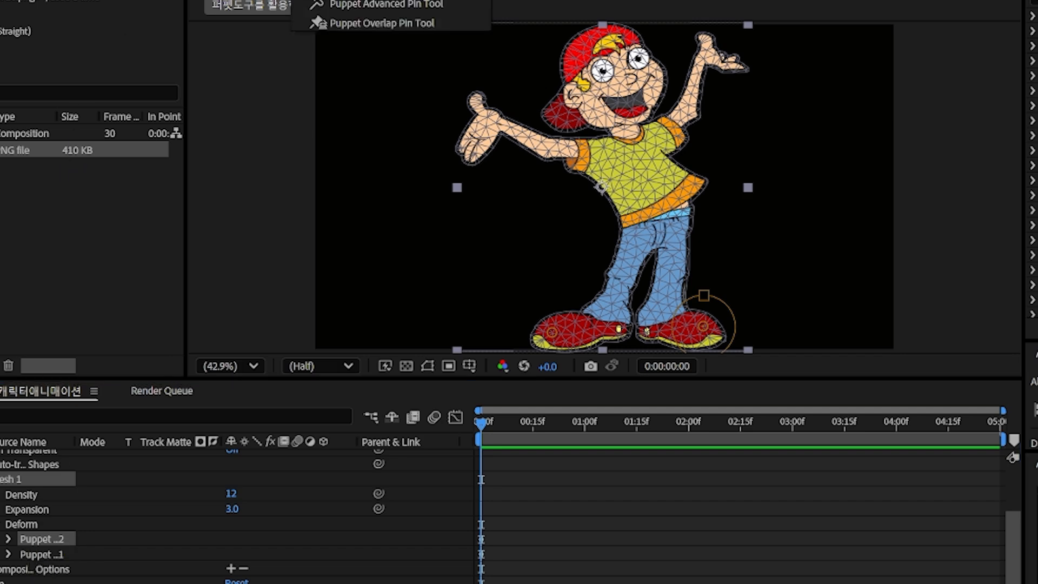
left_click(346, 0)
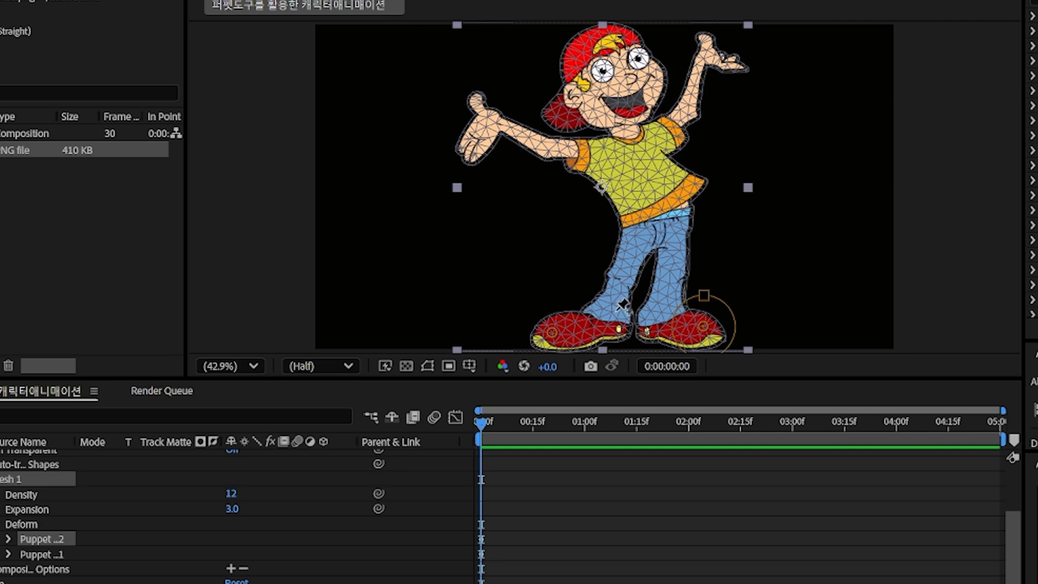
left_click(301, 0)
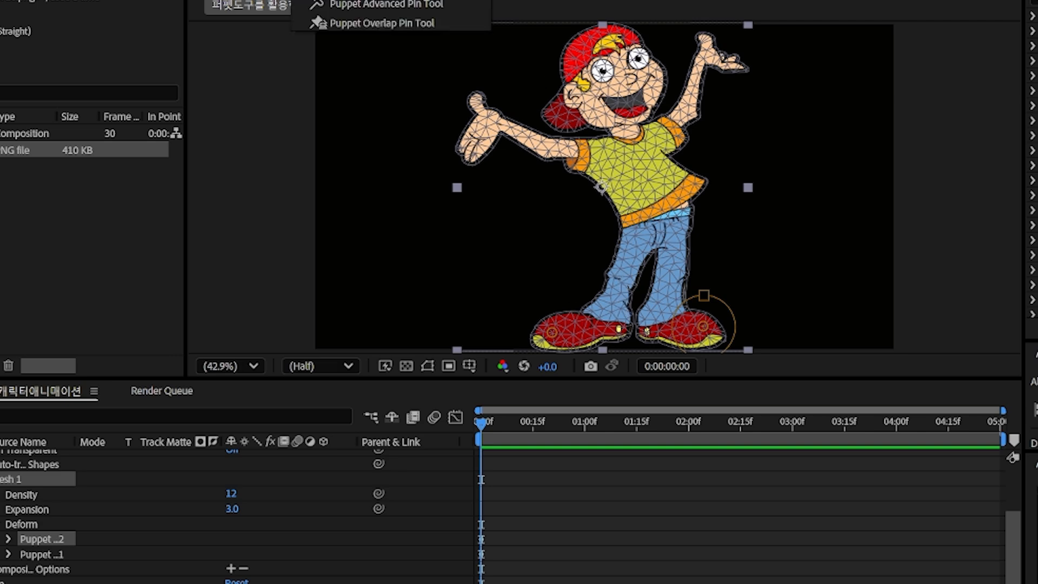
left_click(324, 7)
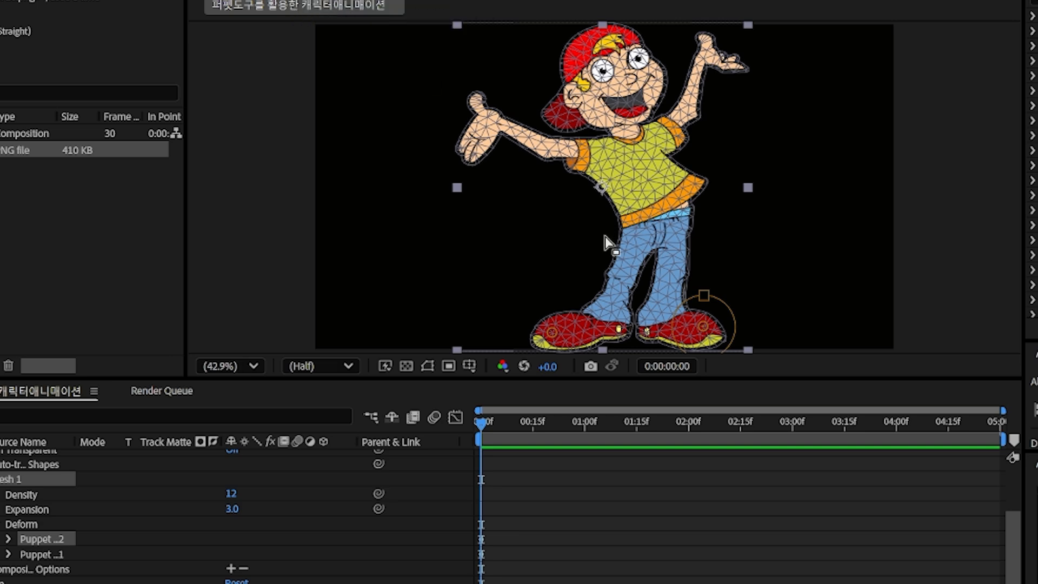
left_click(623, 274)
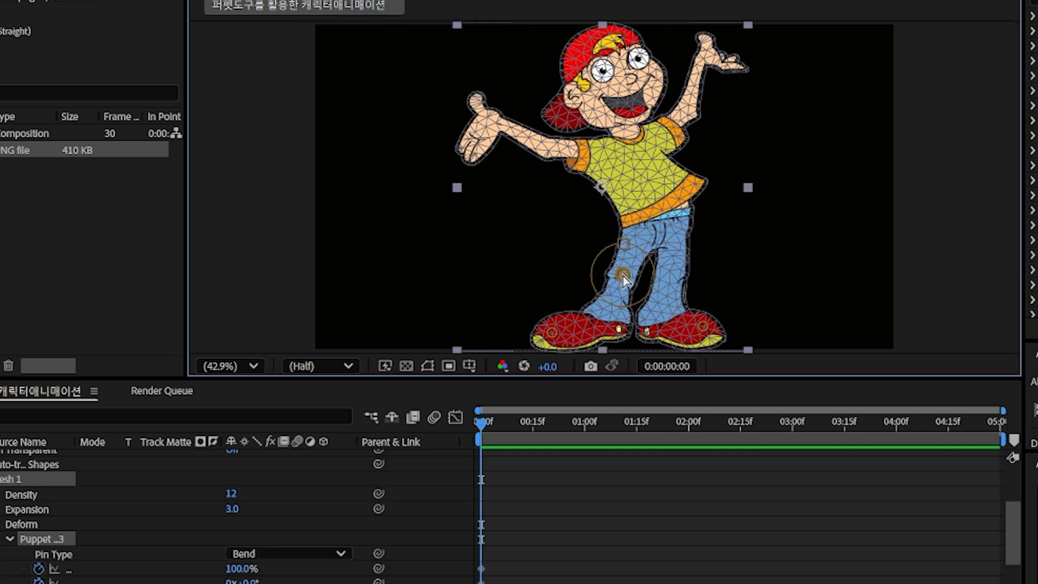
left_click(671, 272)
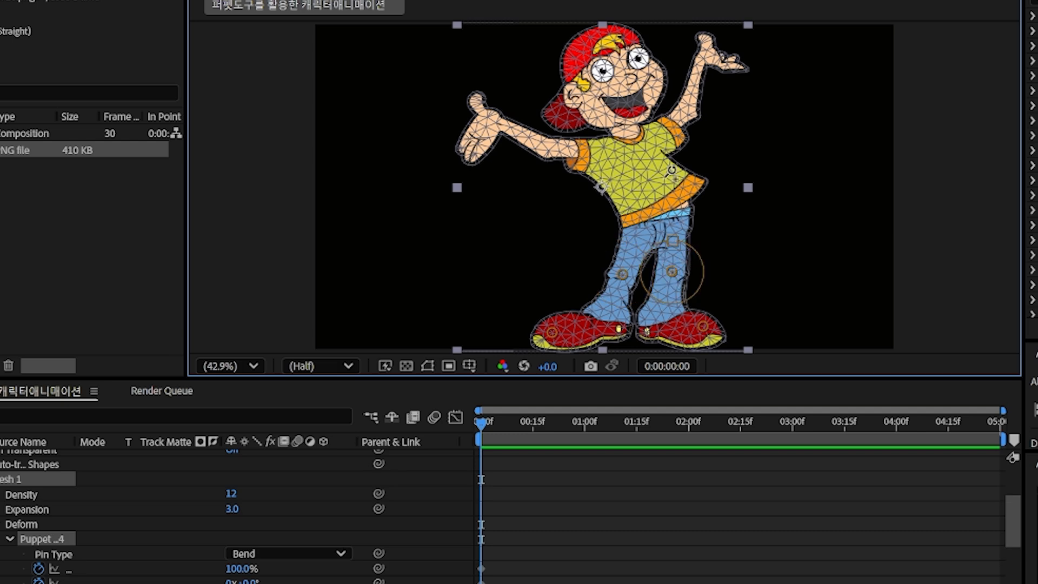
Add Puppet Bend pins to the lower part of the shirt and to each arm near the elbow
left_click(654, 192)
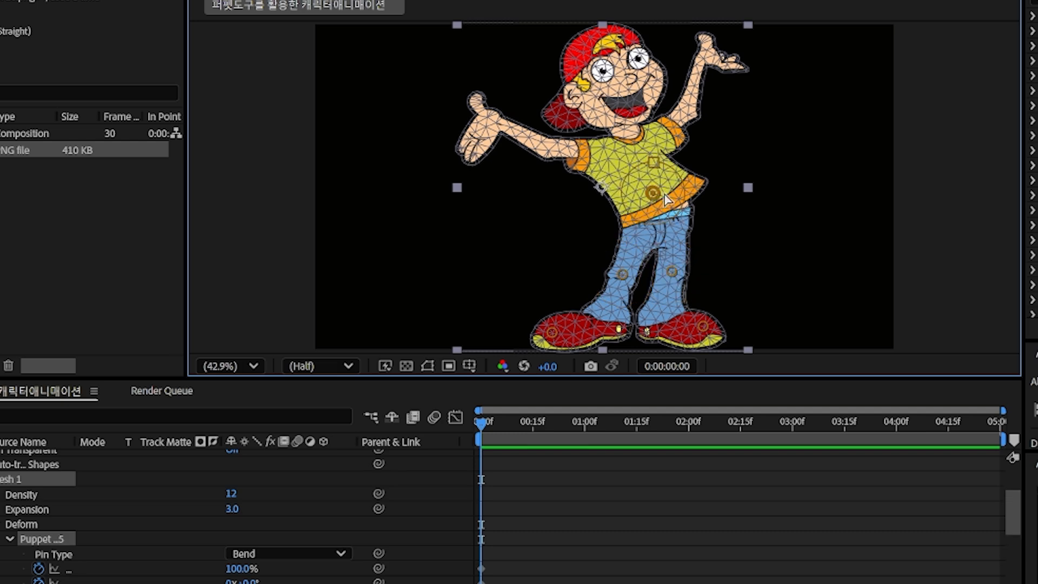
left_click(545, 147)
left_click(692, 108)
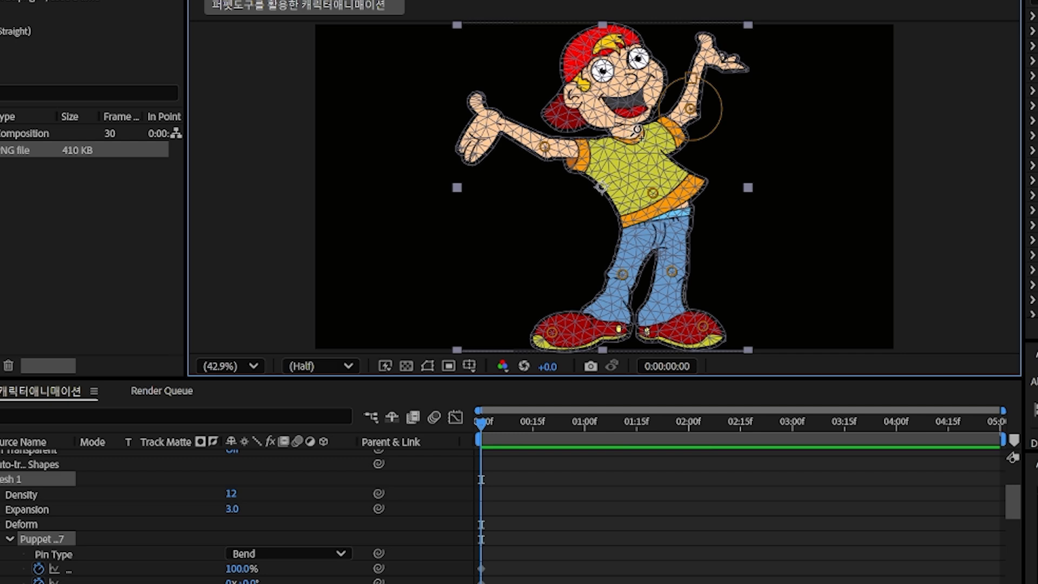
Add a Puppet Bend pin at the neckline of the character's shirt
left_click(631, 134)
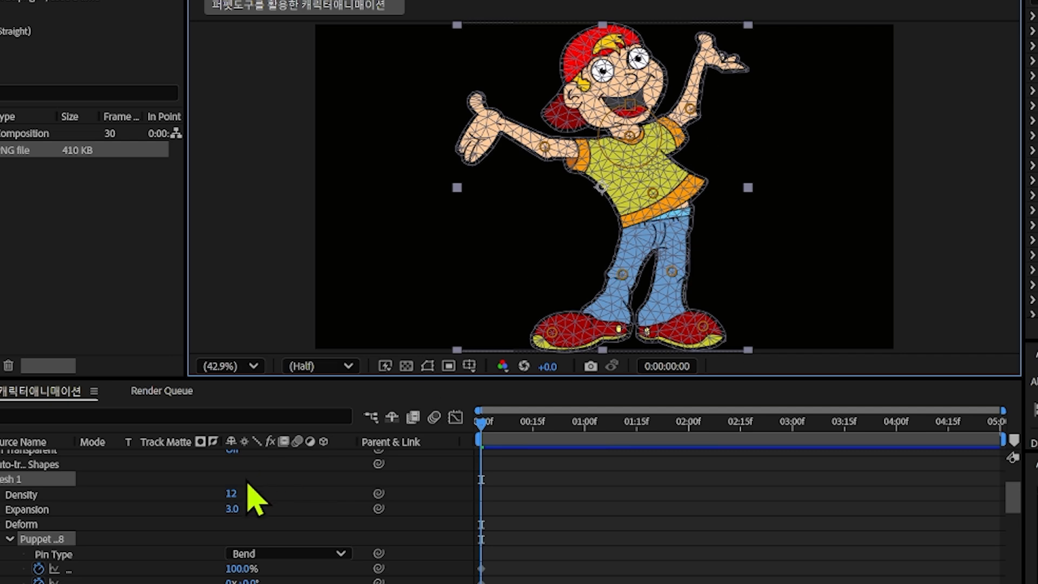
scroll(103, 495, "down", 3)
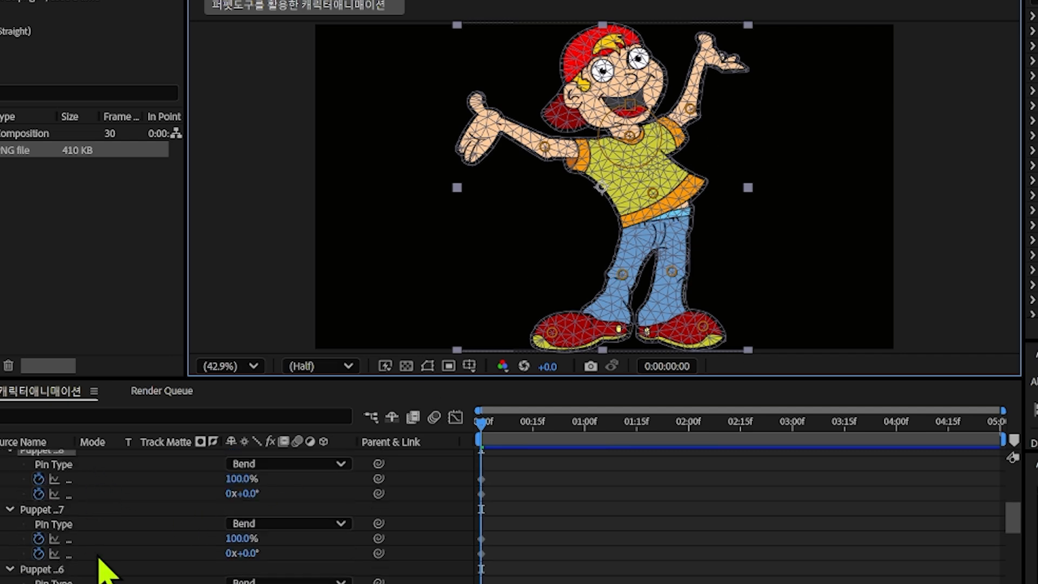
scroll(105, 570, "up", 3)
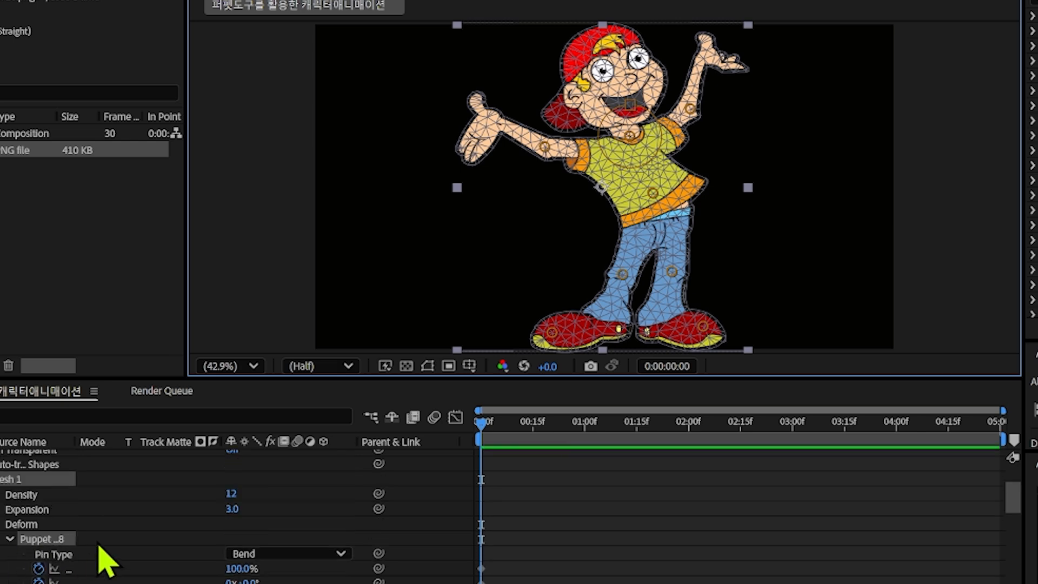
scroll(319, 569, "down", 3)
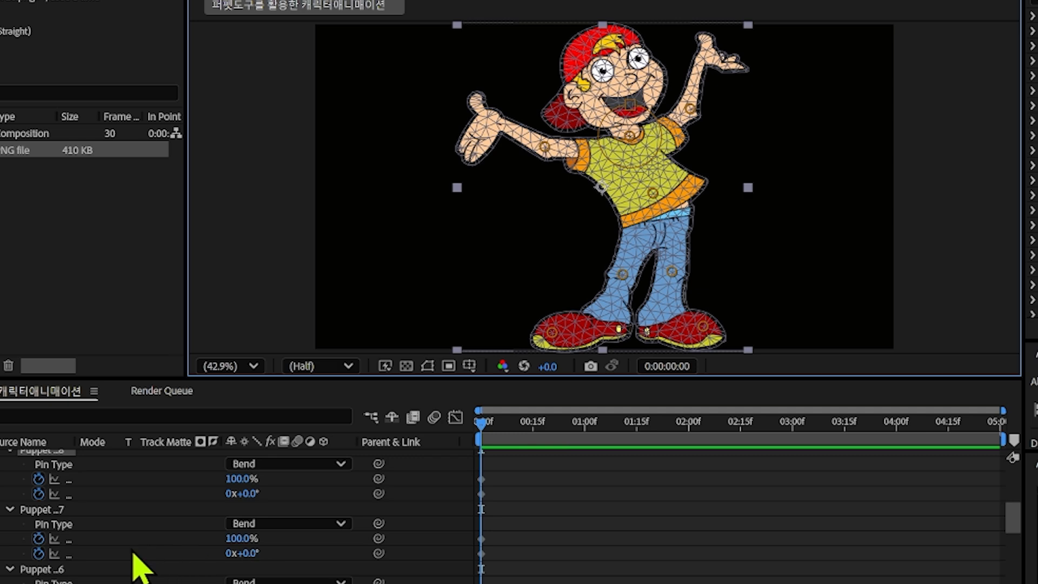
scroll(132, 557, "up", 2)
At 0:00:00:16, keyframe the scale of the two knee Bend pins: 98% for Puppet Pin 3 and 101% for Puppet Pin 4
scroll(65, 551, "down", 10)
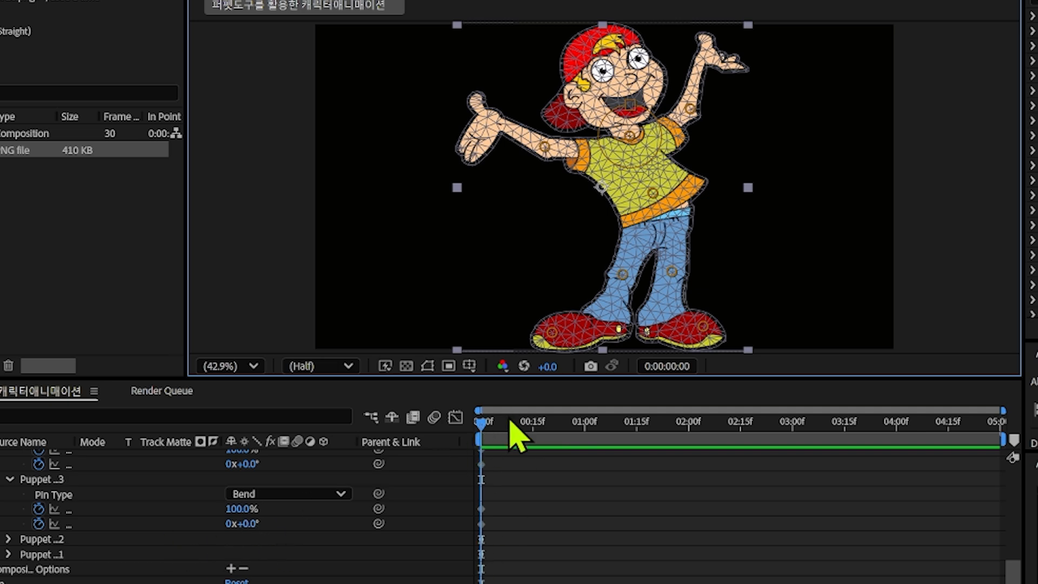
left_click(537, 424)
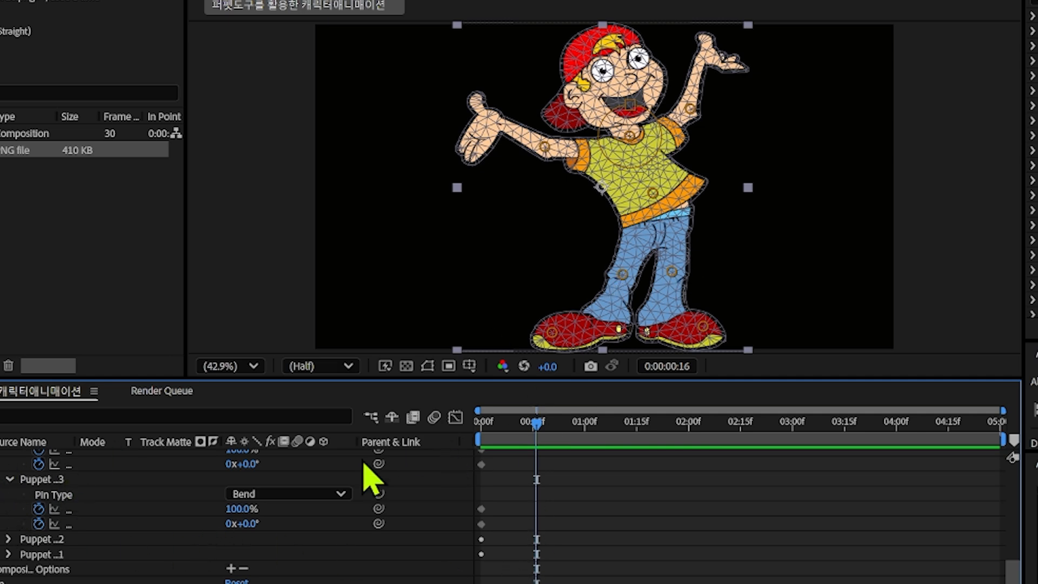
left_click_drag(250, 524, 237, 510)
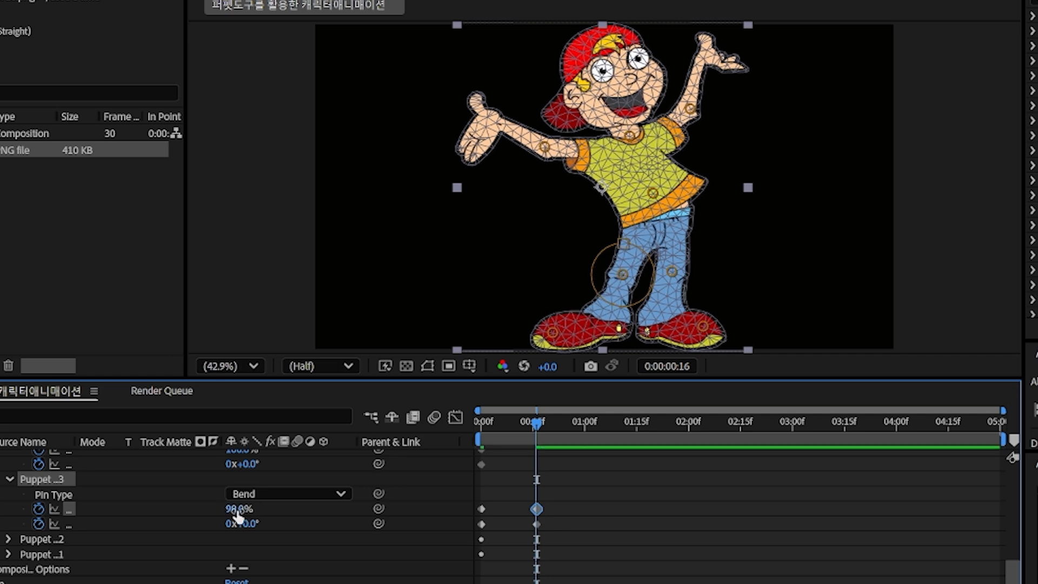
scroll(250, 551, "up", 3)
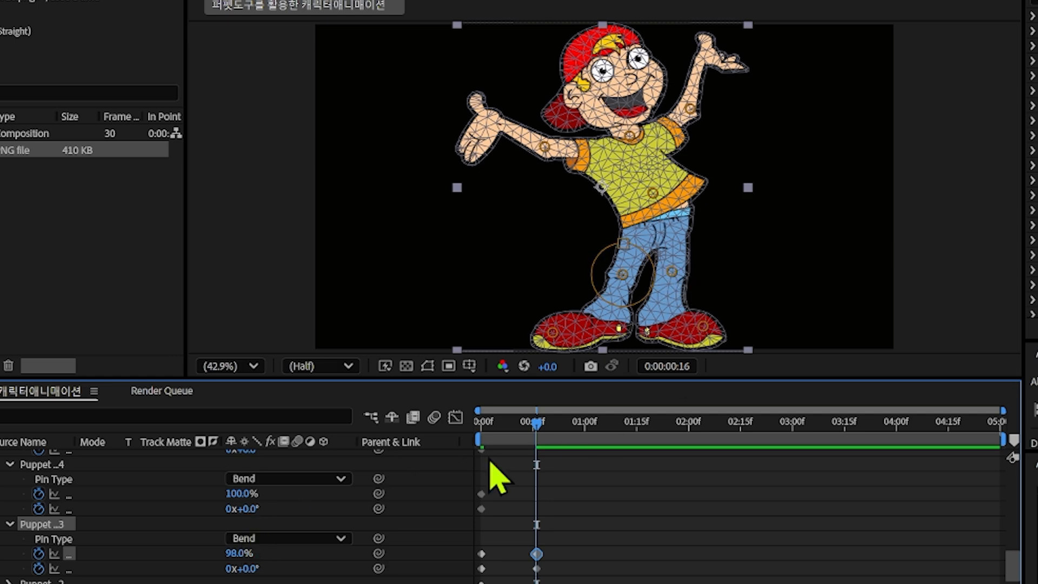
left_click_drag(250, 514, 242, 493)
scroll(242, 493, "up", 3)
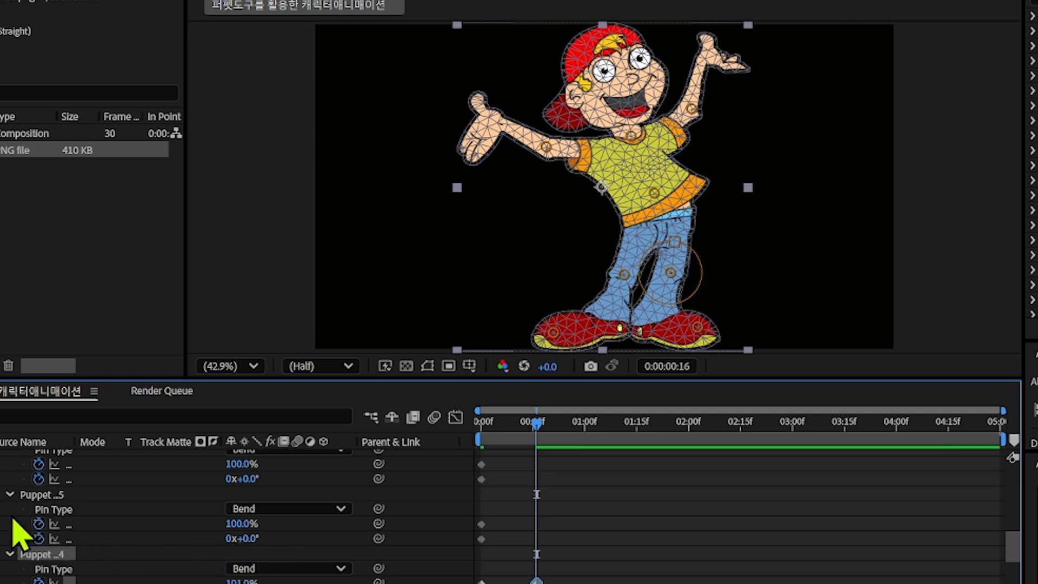
Set the lower-shirt Bend pin's rotation to 17° and its scale to 98% at 0:00:00:16
left_click_drag(256, 543, 241, 524)
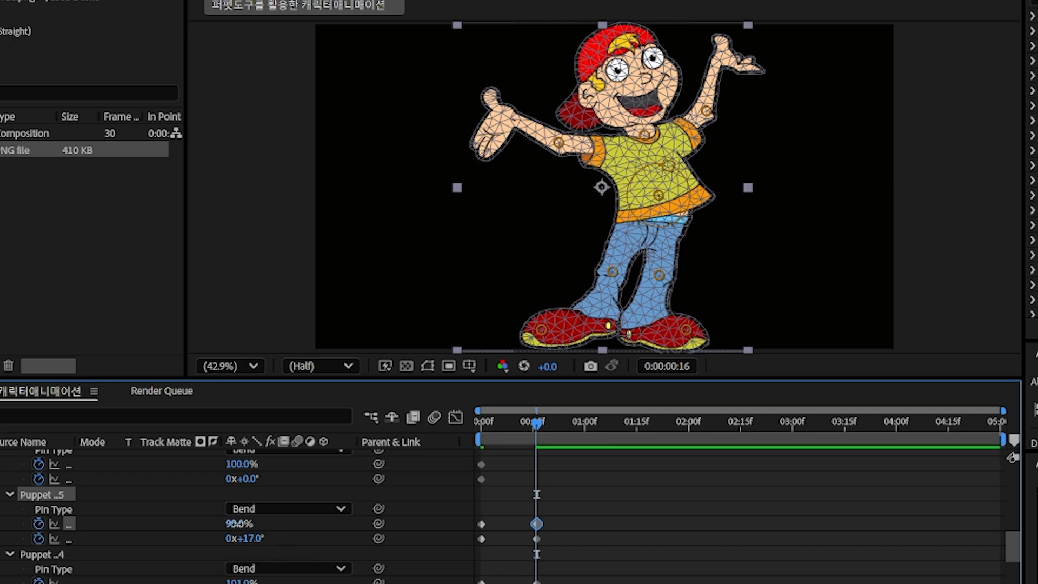
left_click(238, 524)
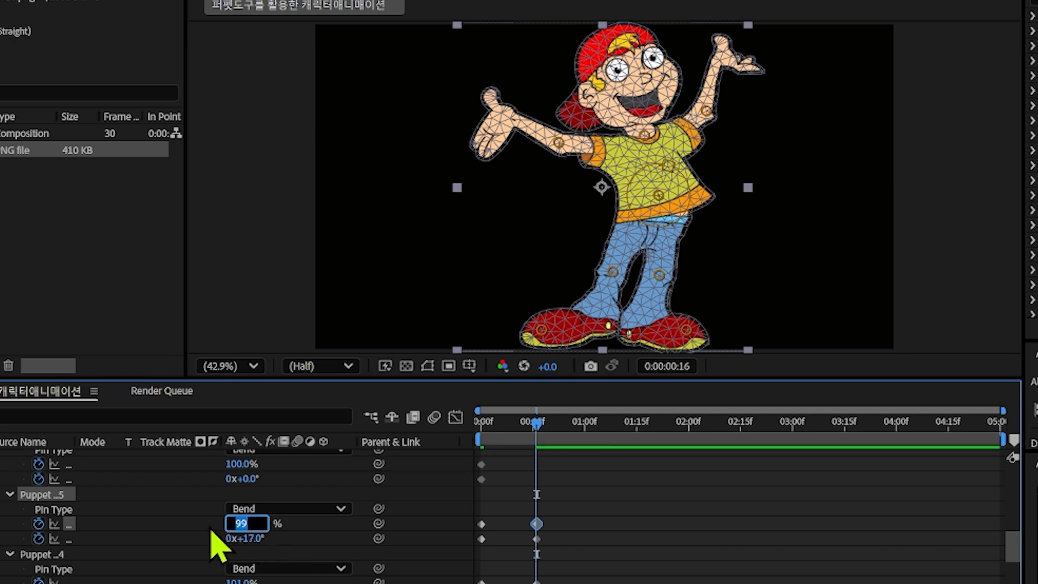
left_click(211, 533)
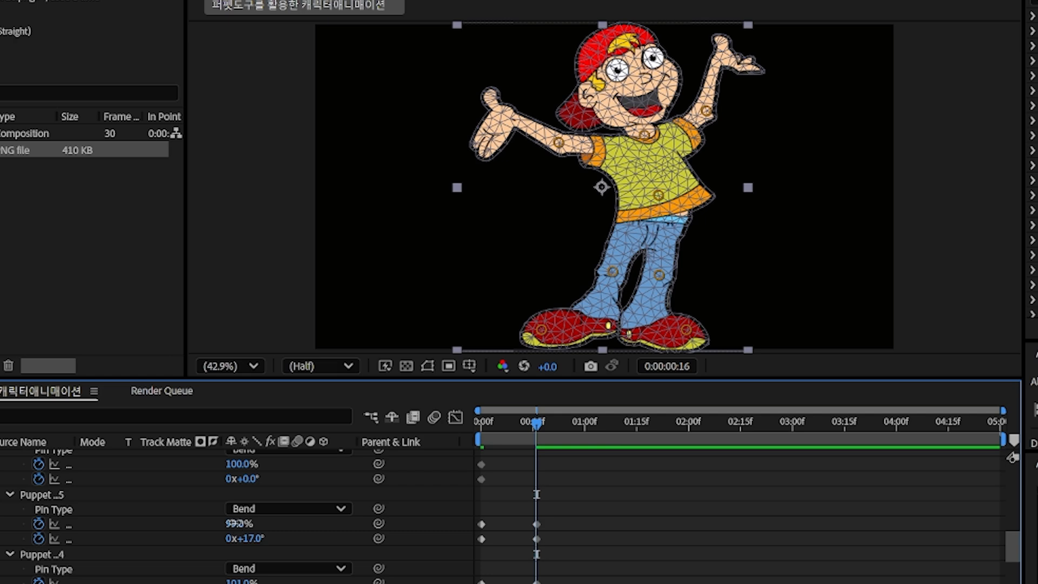
left_click(232, 523)
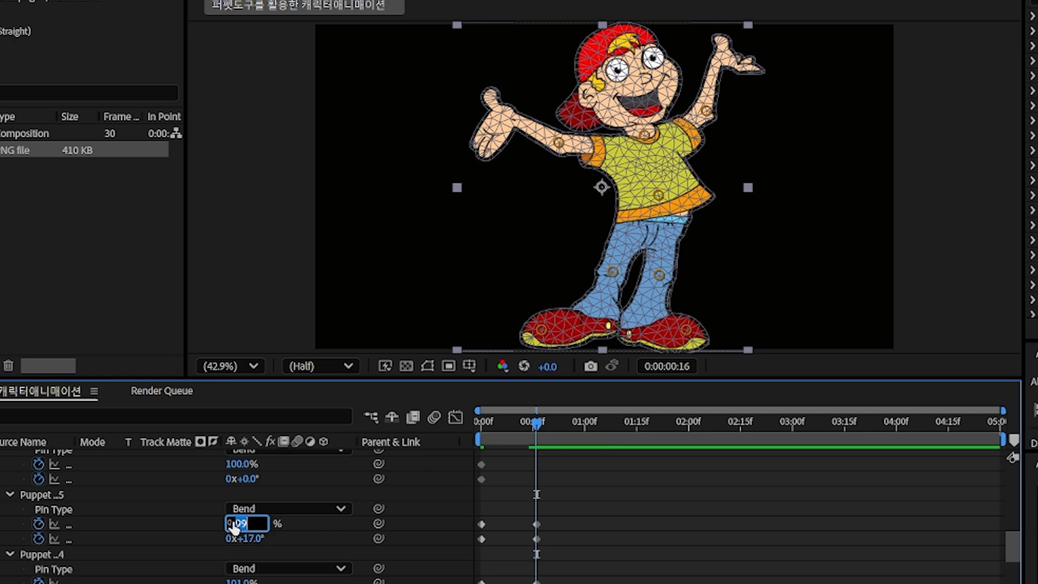
type("98")
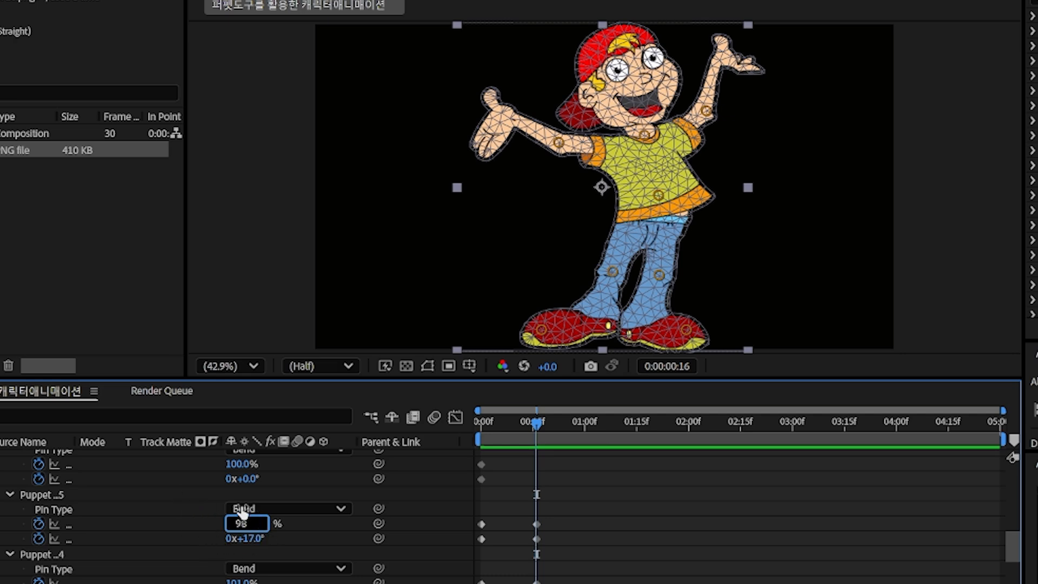
left_click(214, 511)
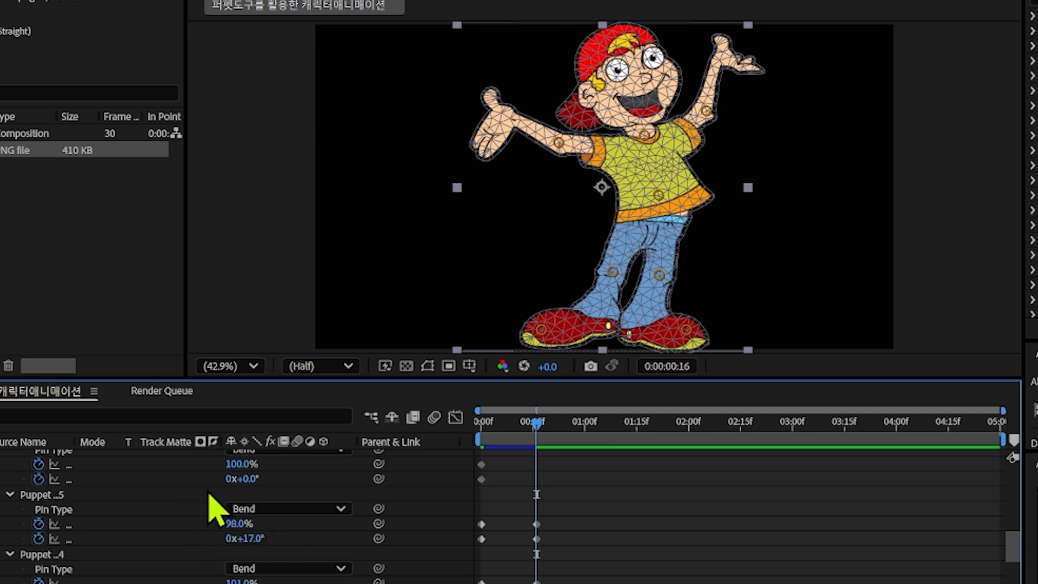
Keyframe both arm Bend pins at 0:00:00:16: Puppet Pin 6 rotated 12° and scaled 103%, Puppet Pin 7 rotated 14° and scaled 104%
scroll(209, 494, "up", 3)
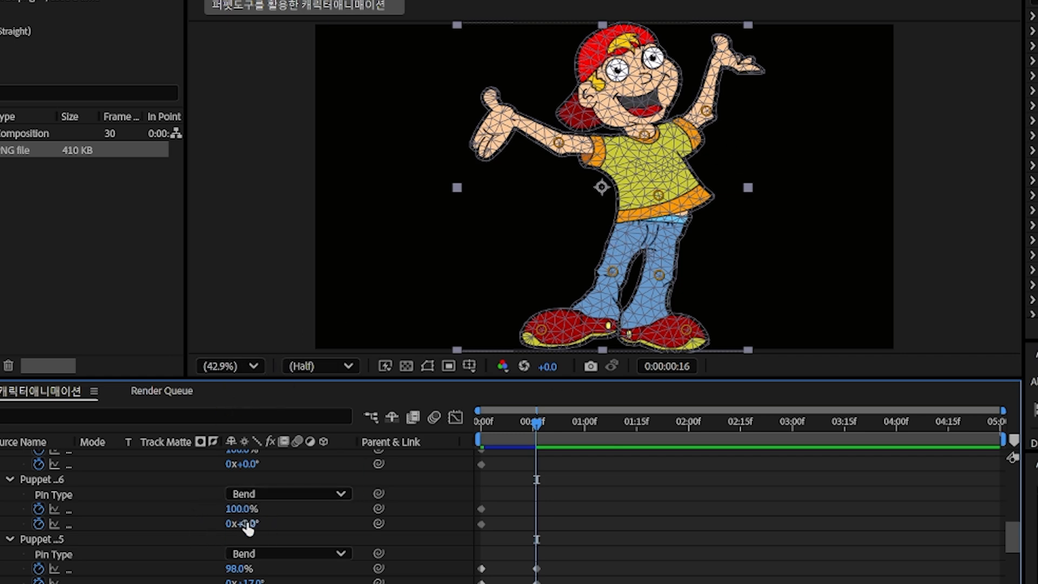
left_click_drag(245, 523, 258, 523)
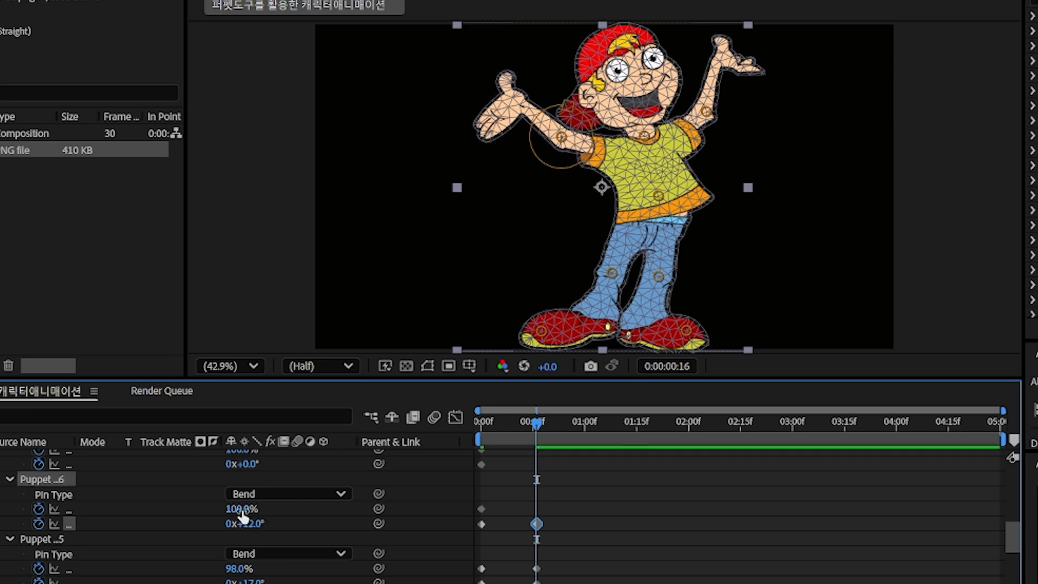
left_click_drag(242, 509, 243, 510)
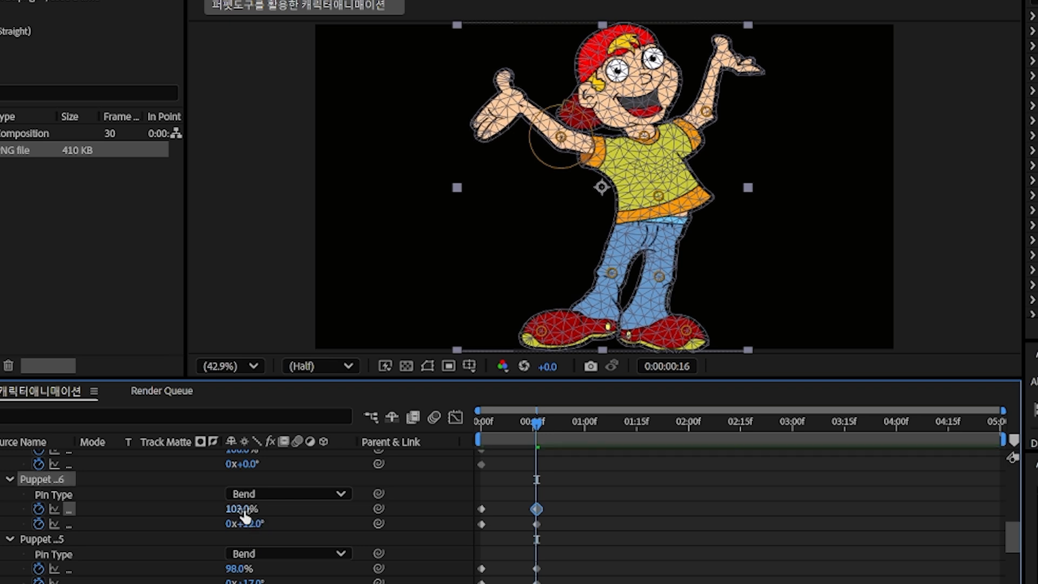
scroll(258, 487, "up", 3)
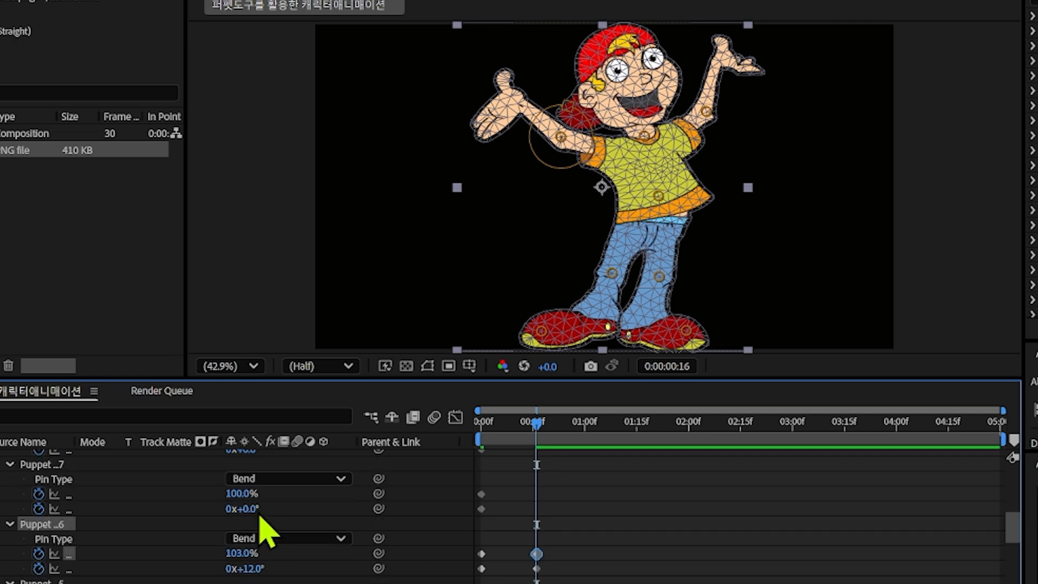
left_click_drag(250, 509, 265, 509)
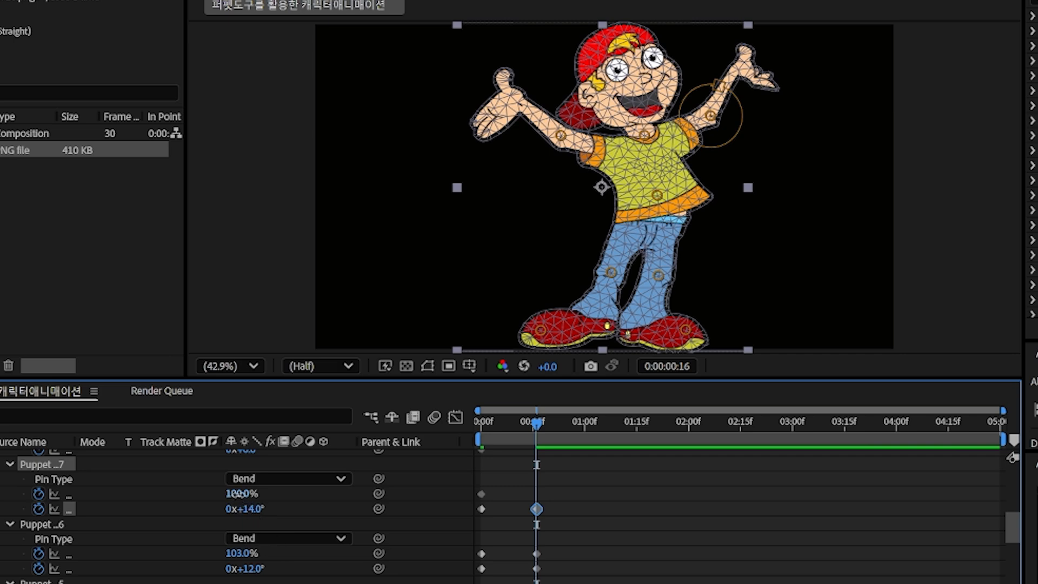
left_click_drag(236, 494, 238, 494)
Set the neckline Bend pin's rotation to 5° and its scale to 102% at 0:00:00:16
scroll(240, 498, "up", 3)
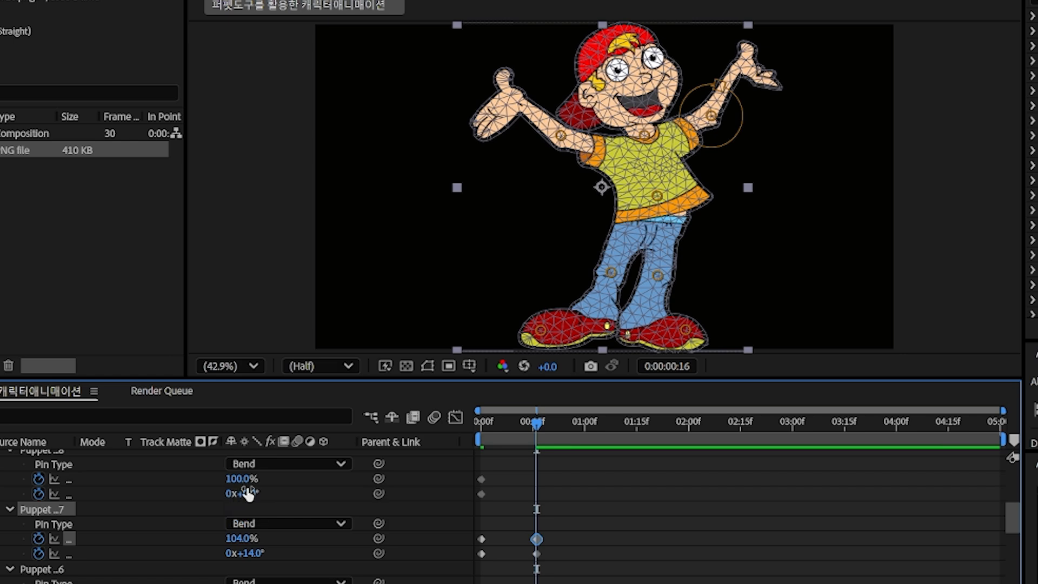
left_click_drag(249, 493, 249, 500)
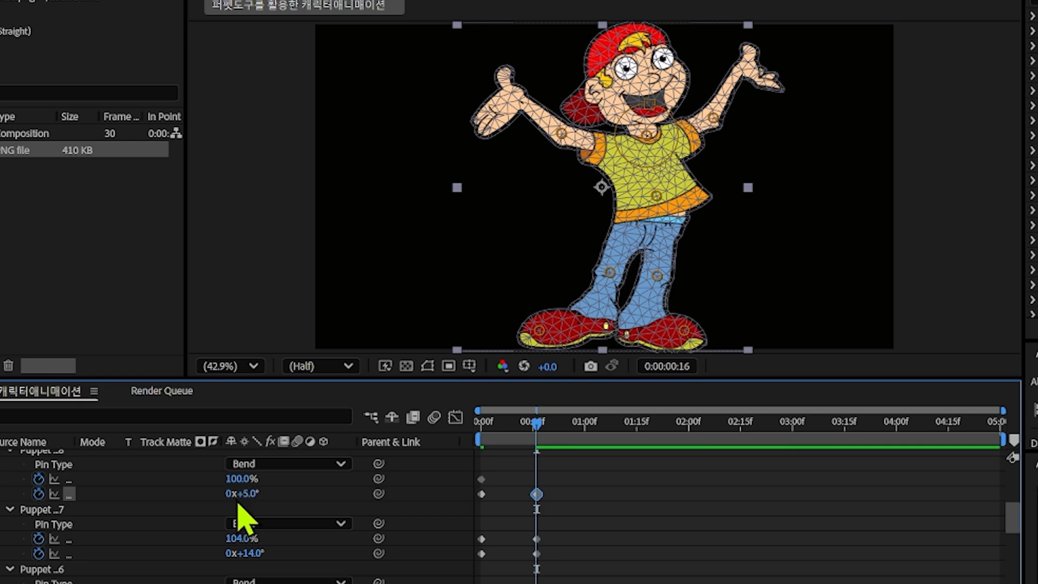
left_click_drag(242, 479, 242, 478)
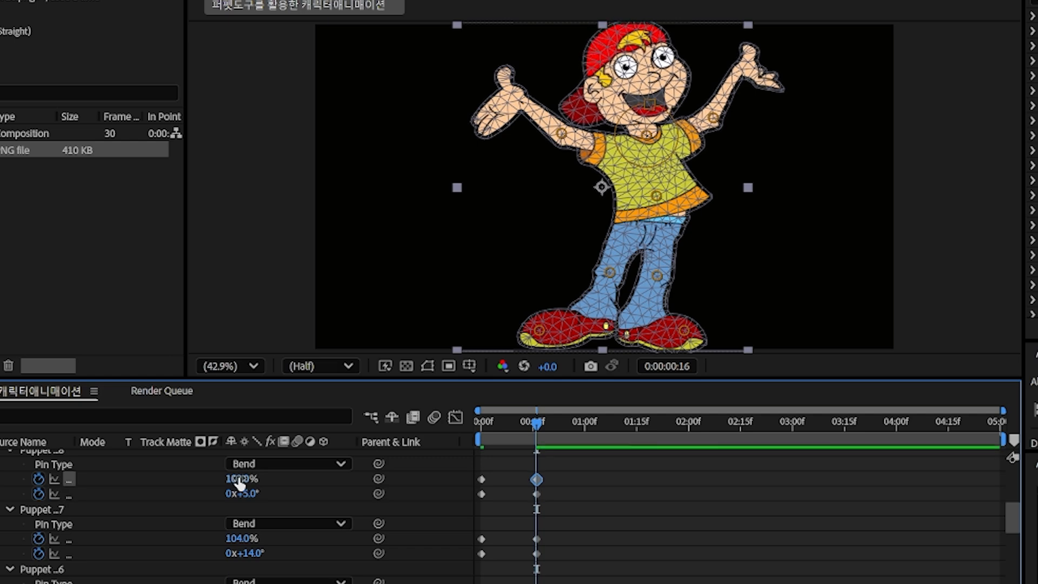
scroll(240, 486, "up", 3)
scroll(235, 514, "up", 3)
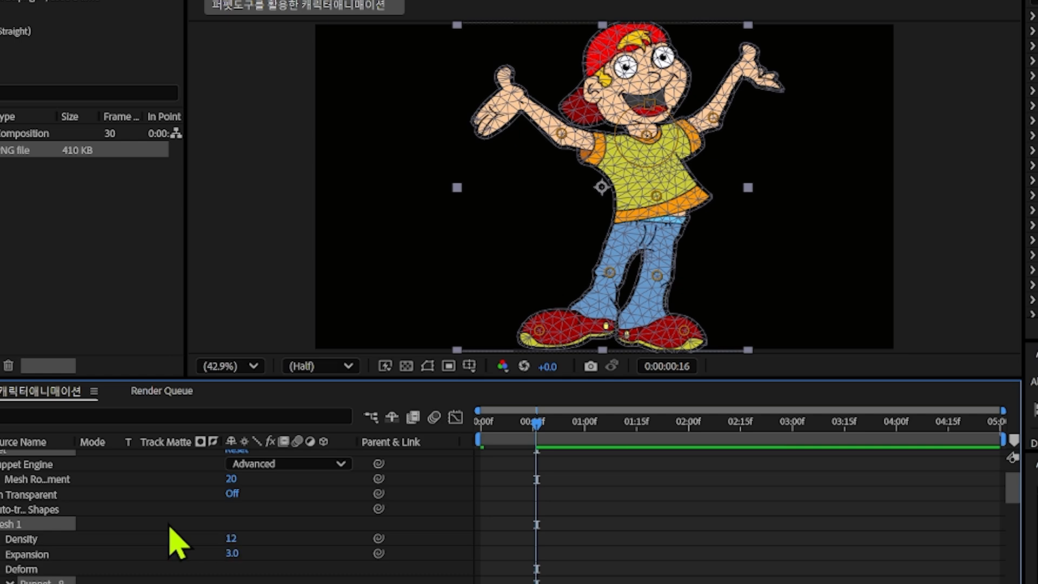
scroll(223, 556, "down", 10)
scroll(222, 562, "up", 3)
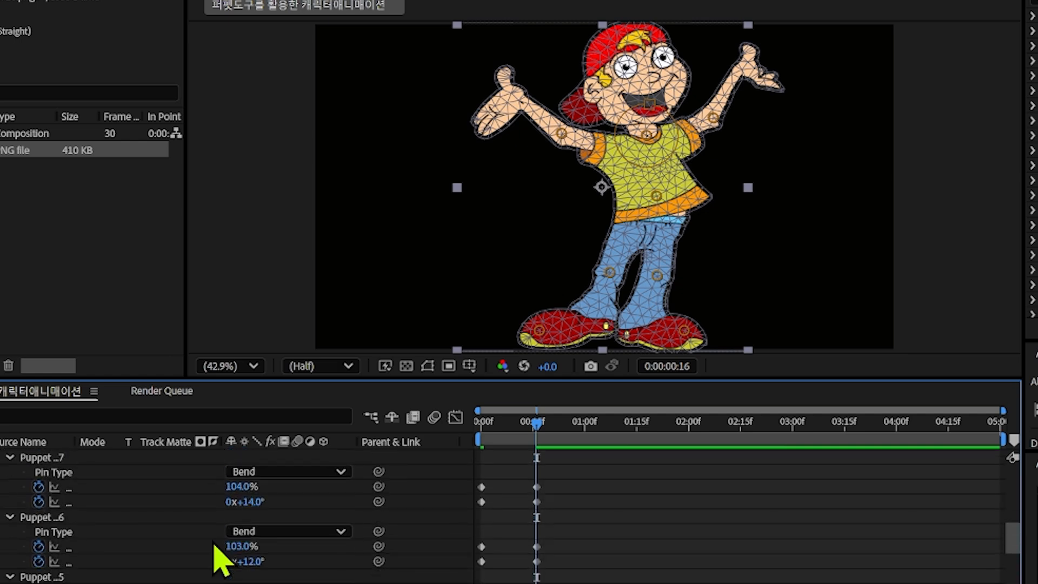
scroll(221, 563, "up", 5)
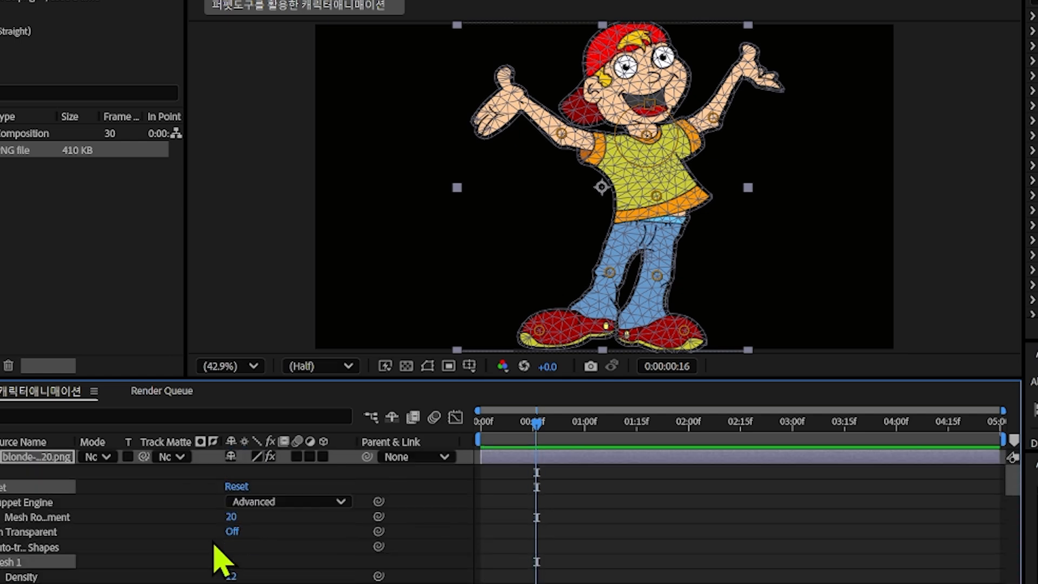
scroll(228, 573, "down", 5)
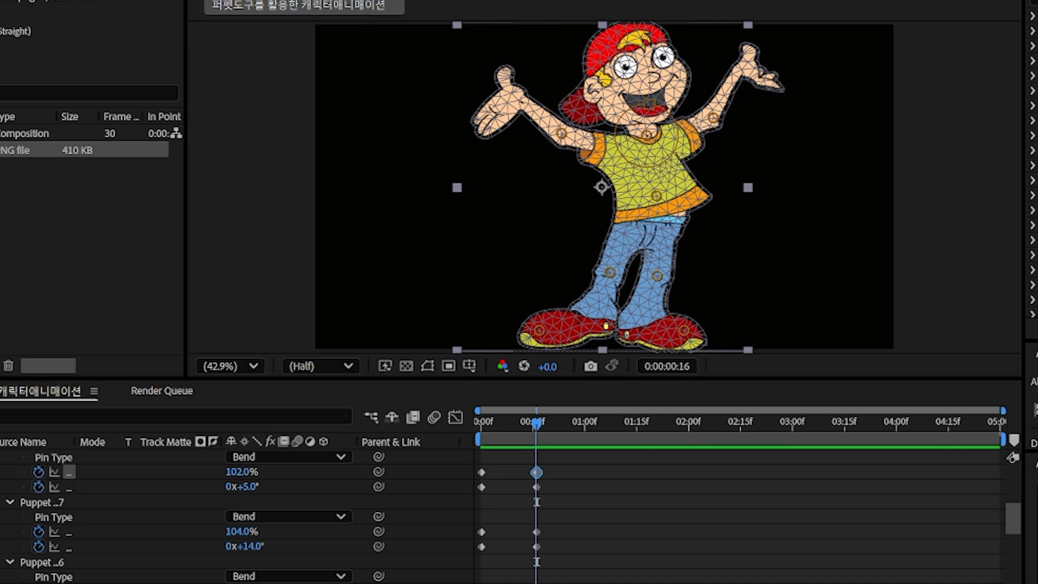
Place one Puppet Position pin on each of the character's thighs, above the knee pins
left_click(301, 0)
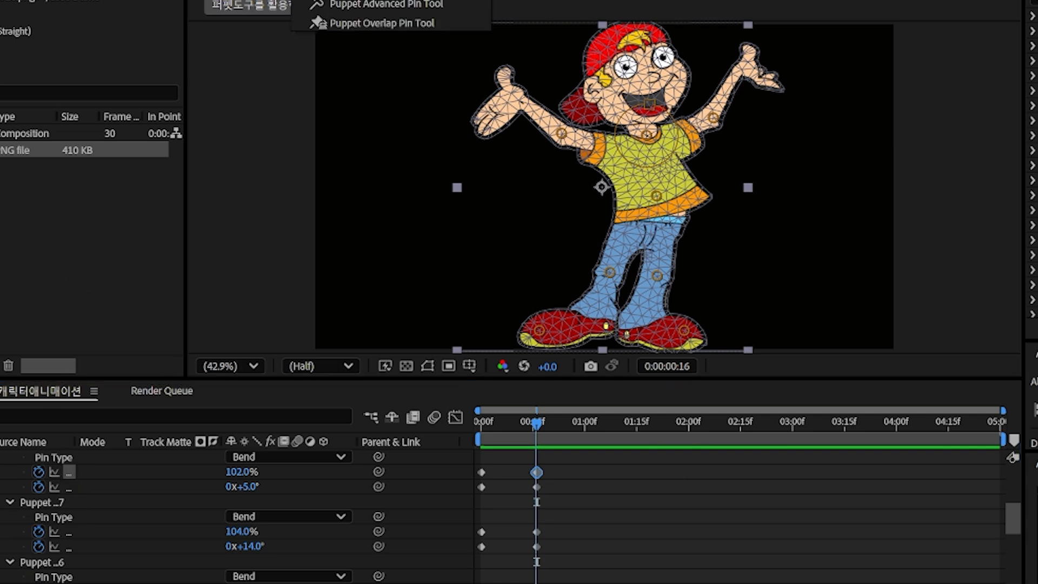
key("Escape")
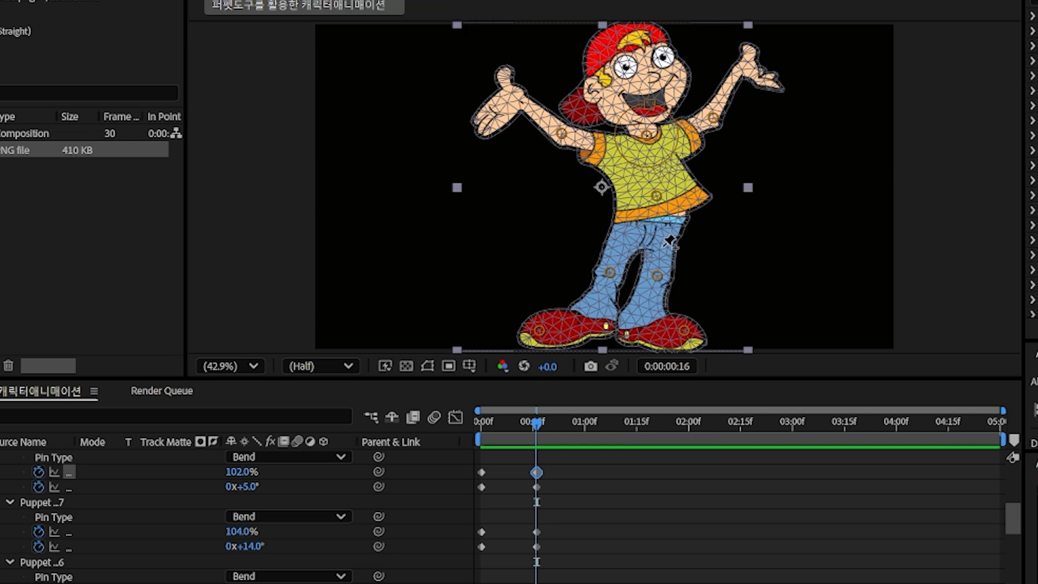
left_click(615, 251)
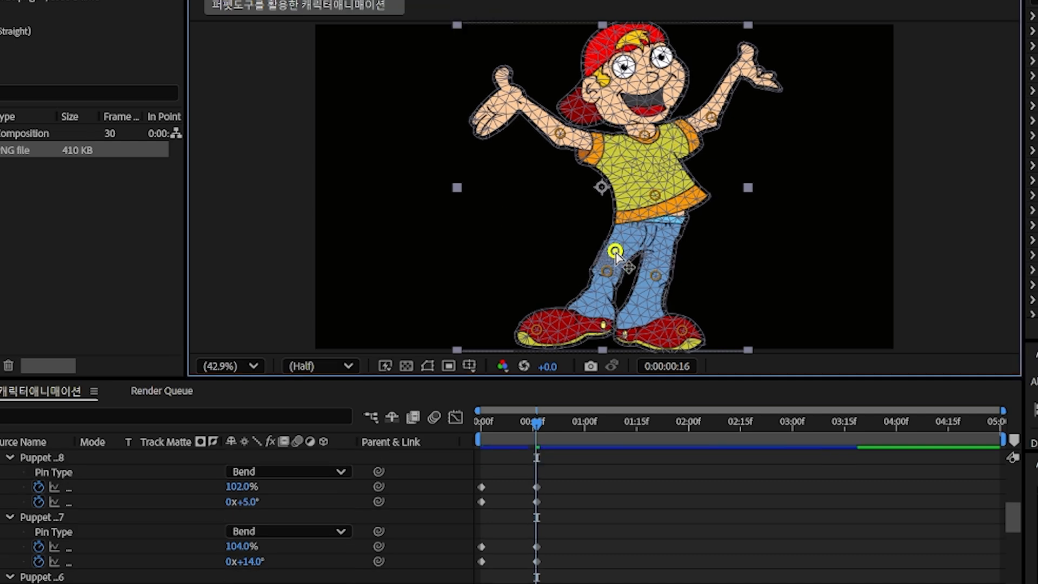
left_click(665, 252)
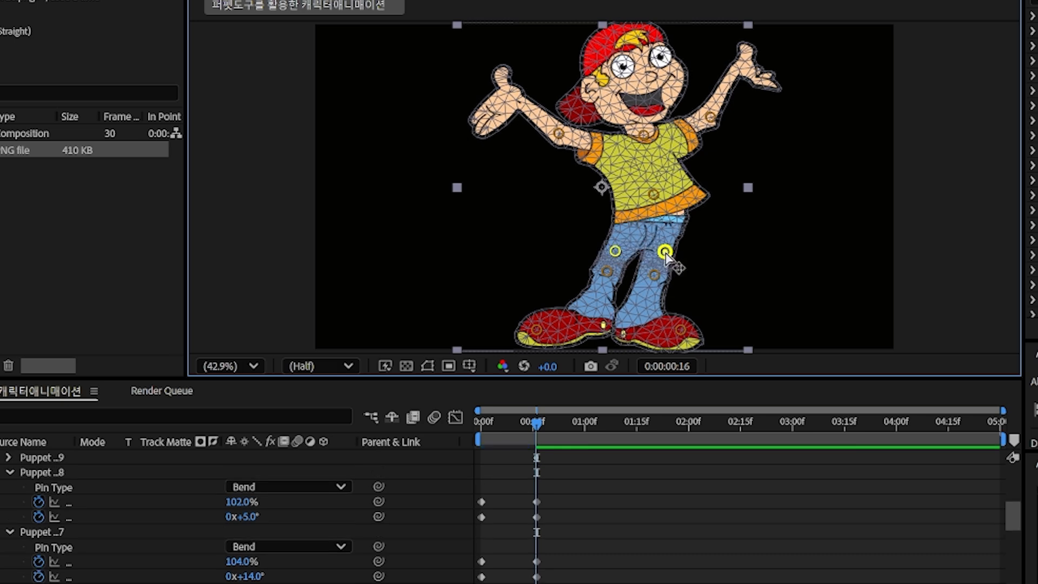
Add Puppet Position pins to both sides of the shirt at waist height and to each forearm near the wrist
left_click(619, 188)
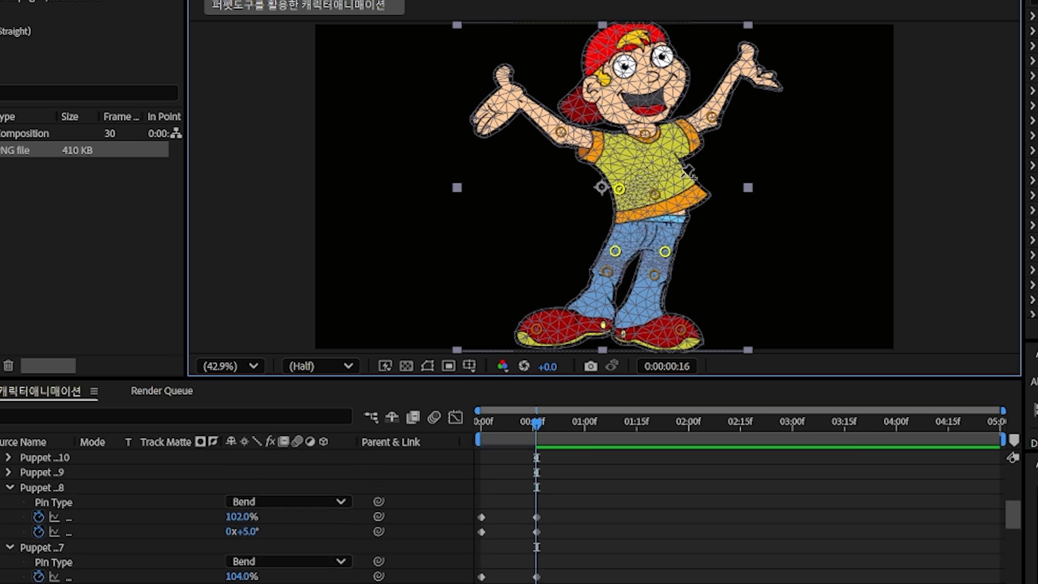
left_click(685, 175)
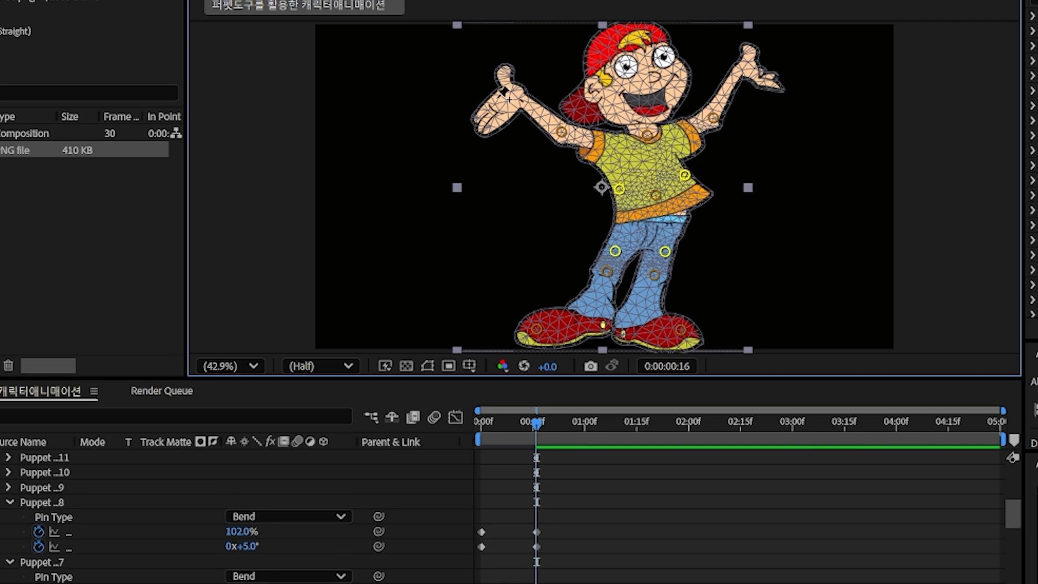
left_click(533, 111)
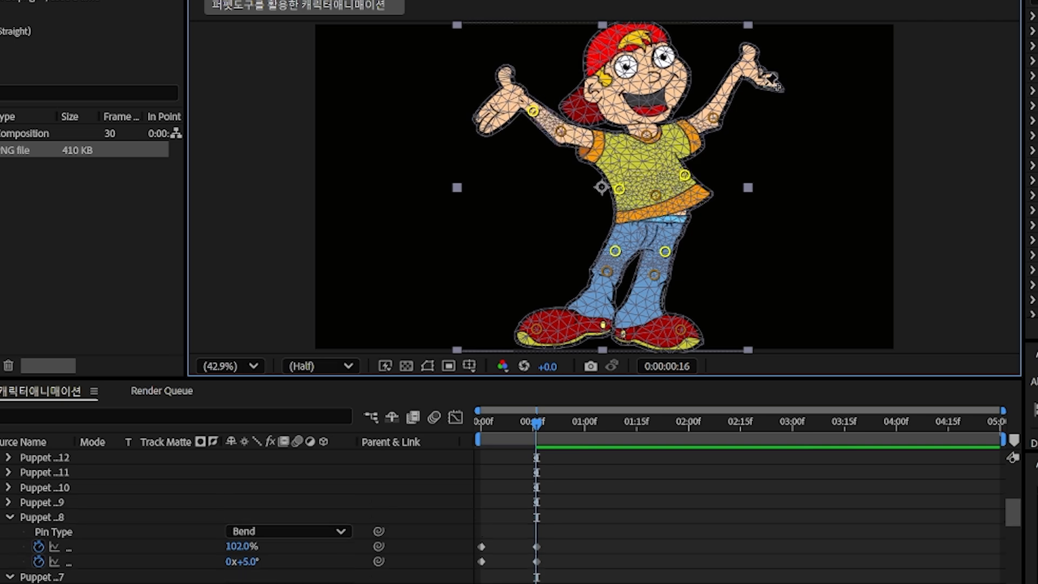
left_click(732, 79)
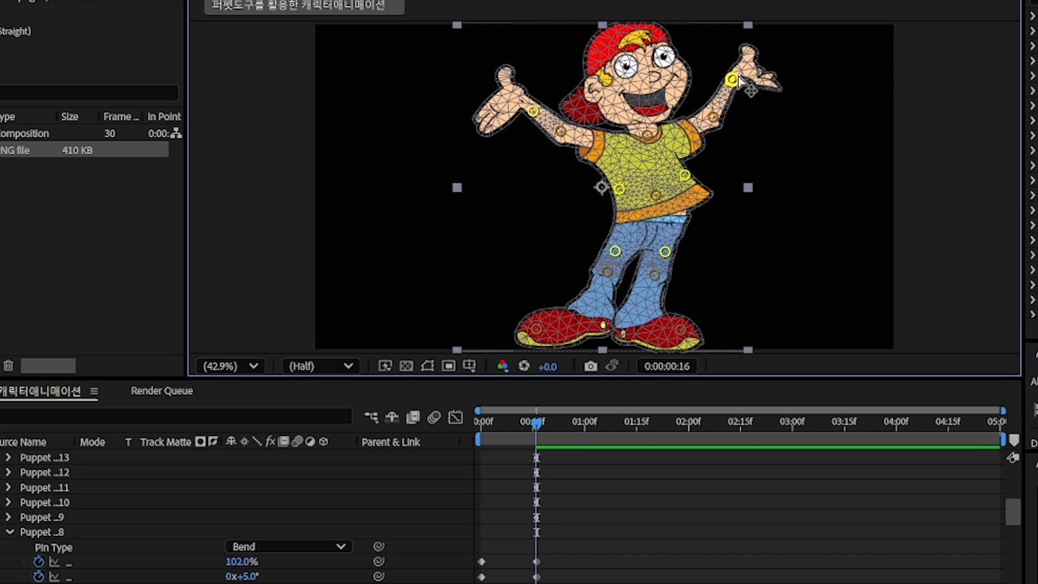
Add a Puppet Position pin to each side of the character's face, beside the mouth
left_click(679, 85)
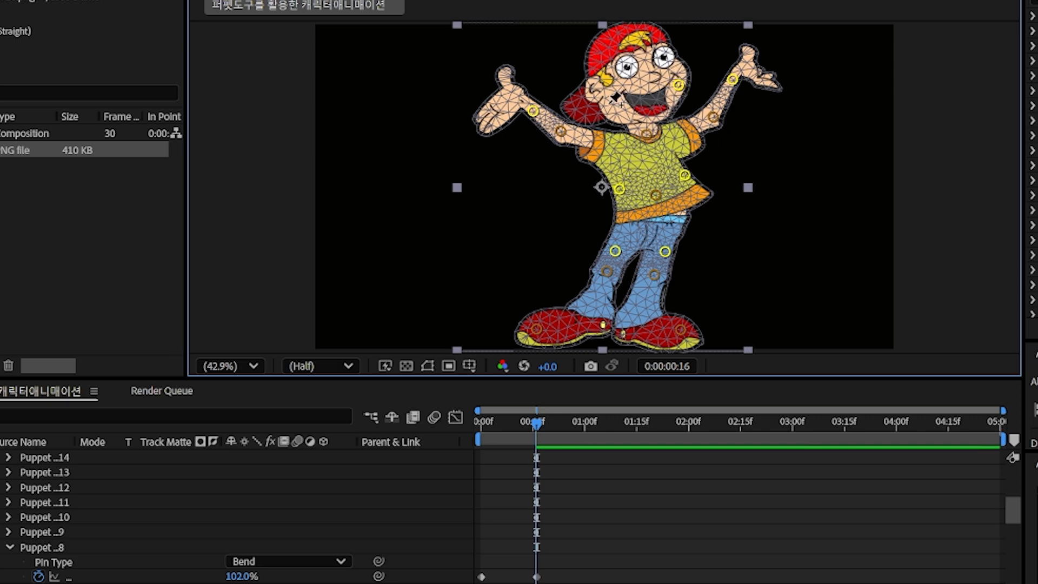
left_click(608, 103)
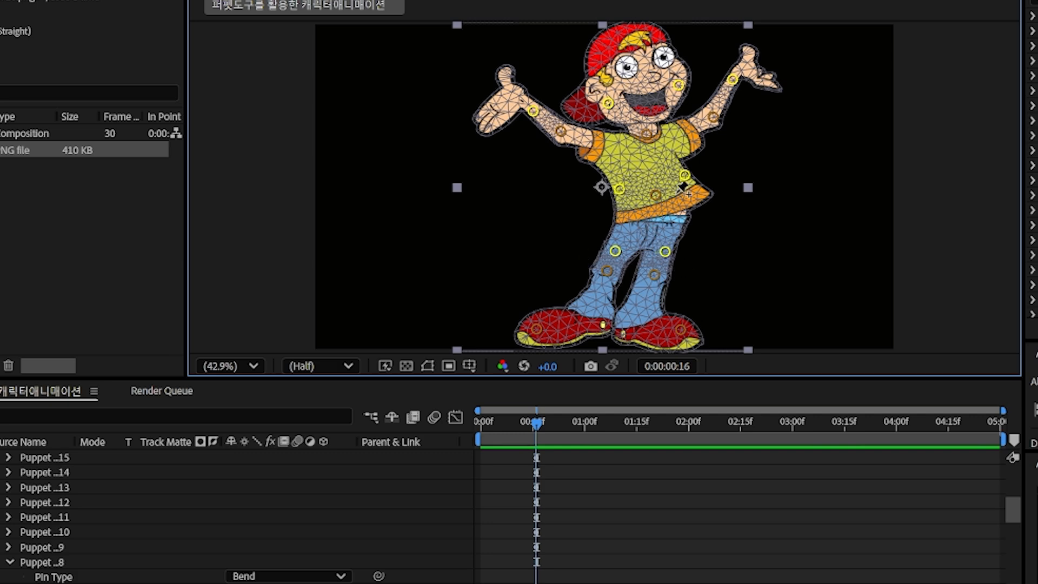
Expand the properties of Puppet Pins 9 through 16 in the layer's Deform group
scroll(89, 481, "down", 3)
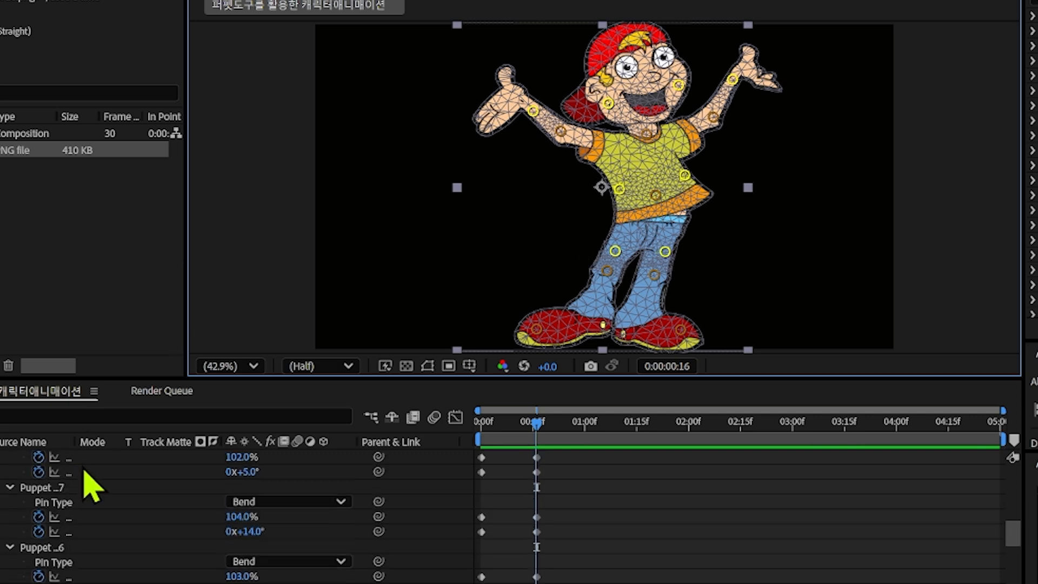
scroll(91, 486, "up", 1)
scroll(60, 519, "up", 3)
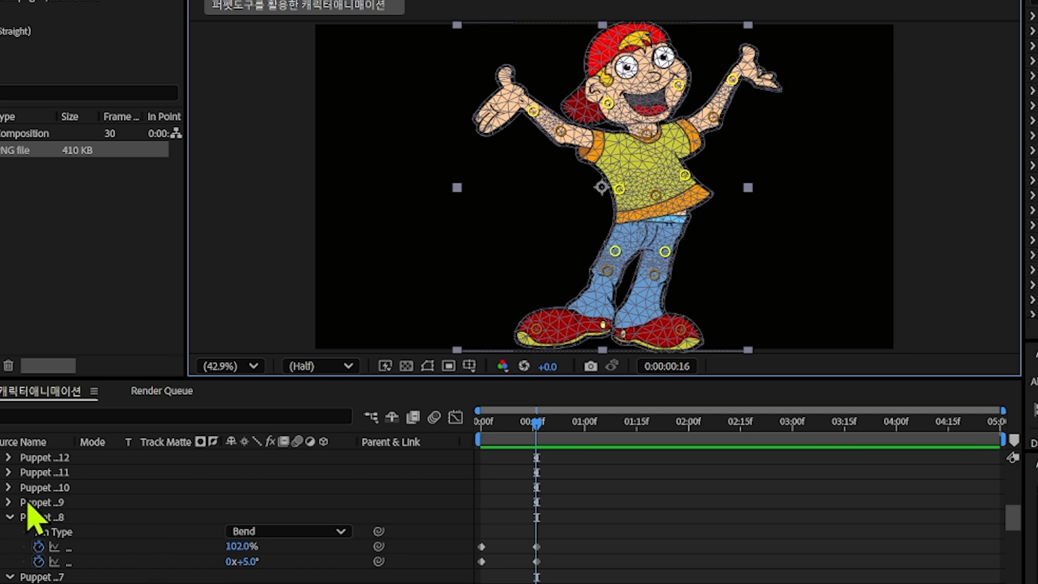
left_click(9, 502)
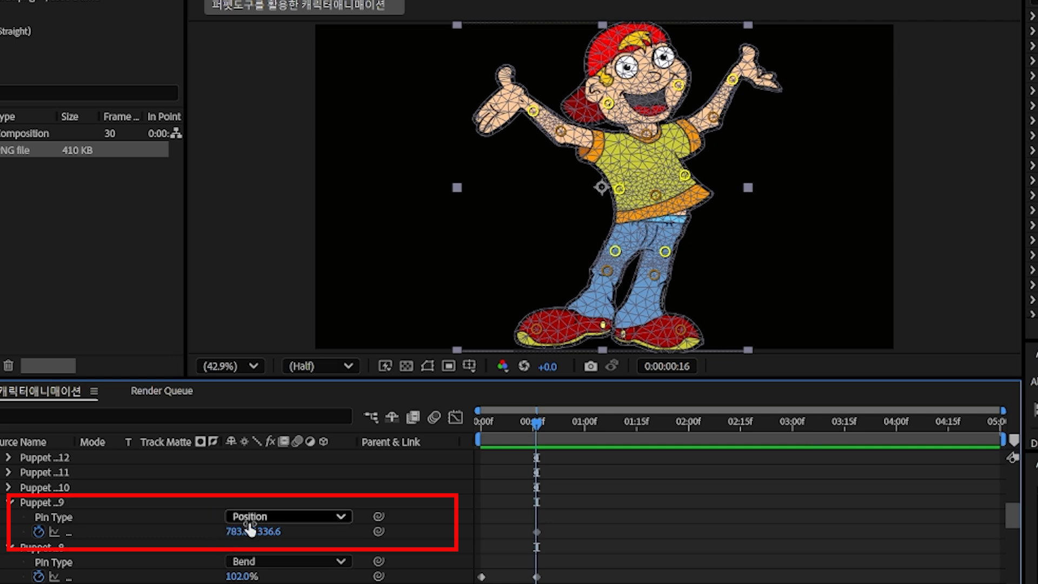
left_click(9, 487)
left_click(8, 472)
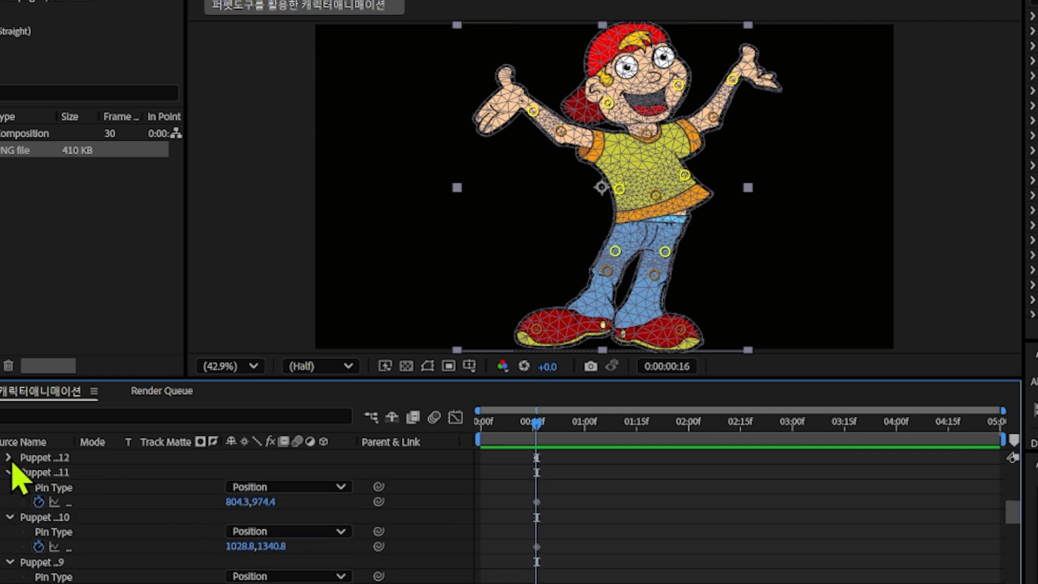
left_click(8, 457)
scroll(17, 459, "up", 3)
left_click(11, 516)
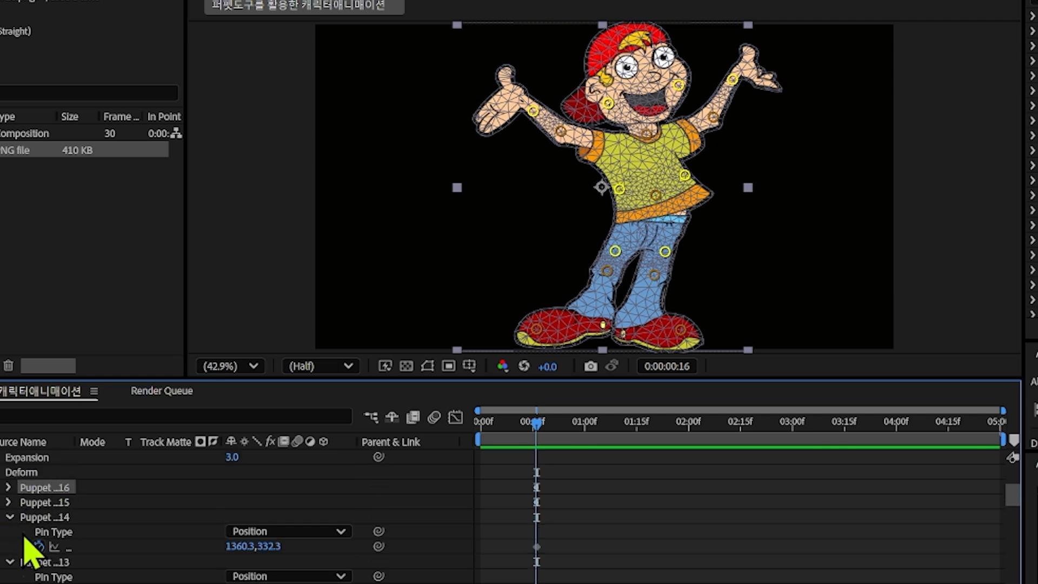
left_click(9, 502)
left_click(8, 487)
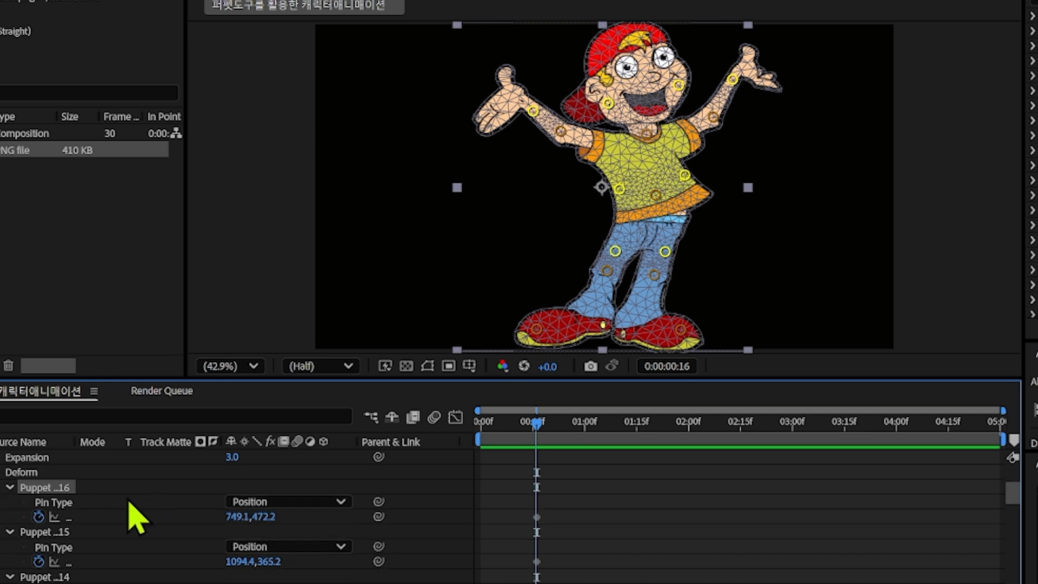
At 0:00:00:16, set the thigh Position pins: Puppet Pin 9 to 795.6, 1350.6 and Puppet Pin 10 to 1050.8, 1355.8
scroll(132, 514, "down", 3)
scroll(130, 503, "down", 8)
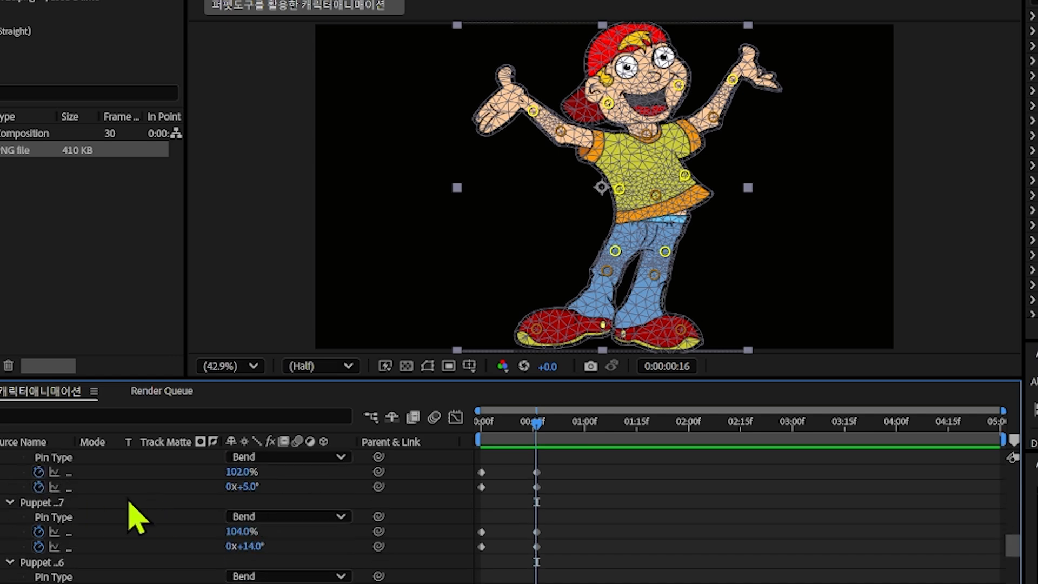
scroll(135, 519, "up", 2)
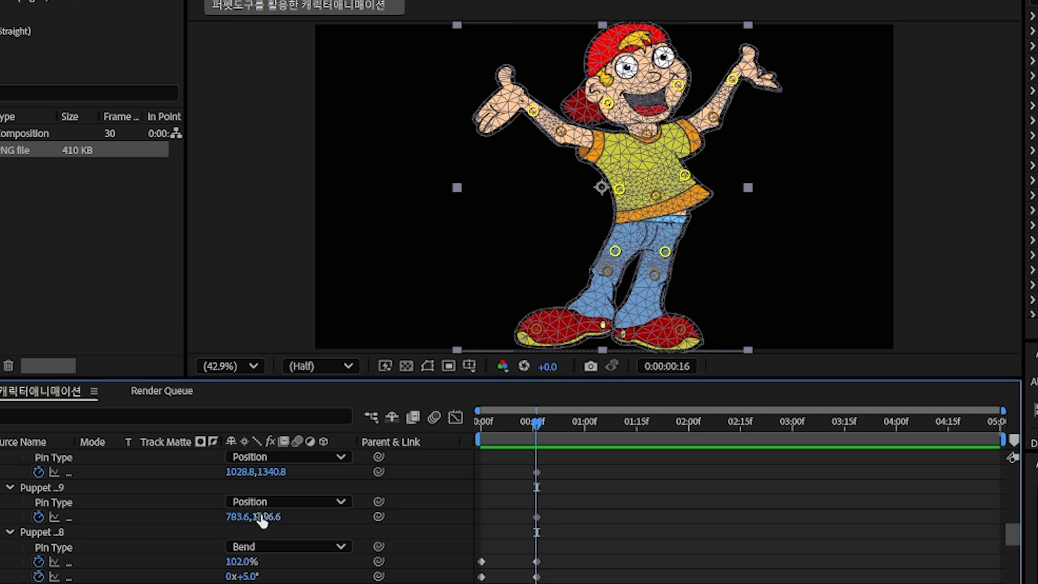
mouse_move(264, 516)
left_mouse_down()
mouse_move(274, 516)
mouse_move(232, 516)
mouse_move(266, 516)
left_mouse_up()
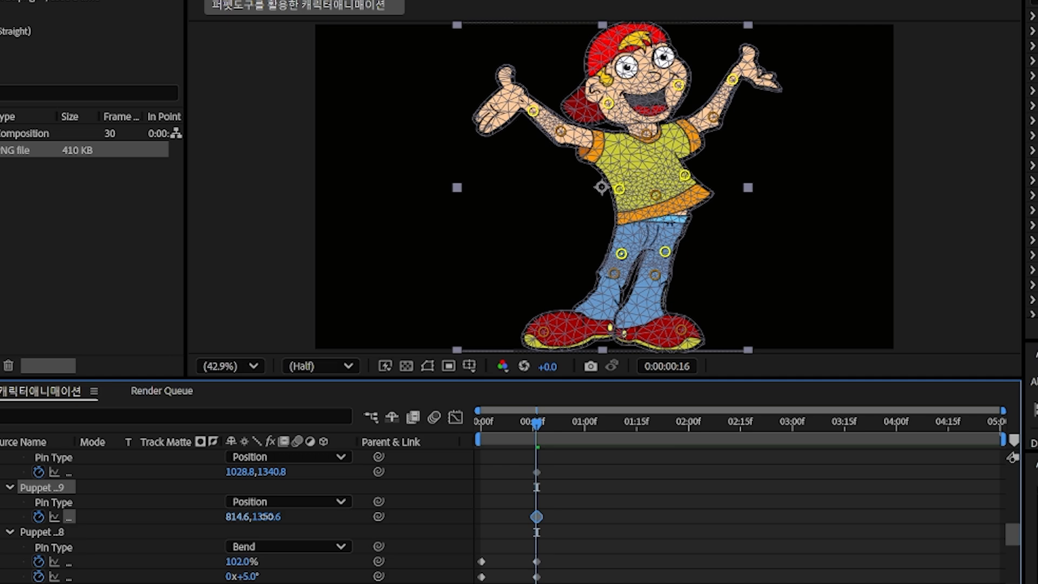
scroll(267, 520, "up", 1)
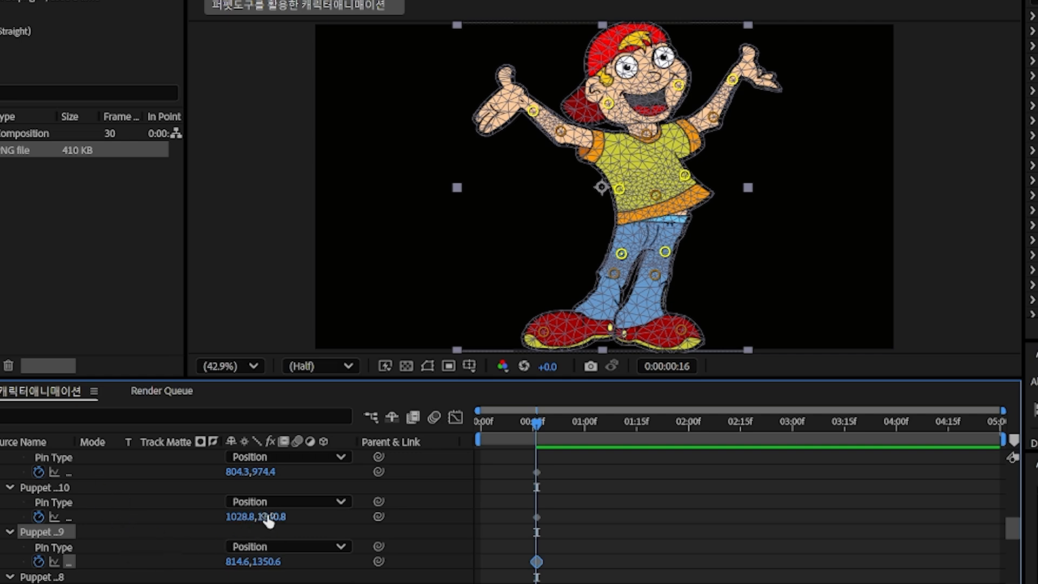
mouse_move(272, 517)
left_mouse_down()
mouse_move(289, 516)
mouse_move(249, 517)
mouse_move(259, 517)
left_mouse_up()
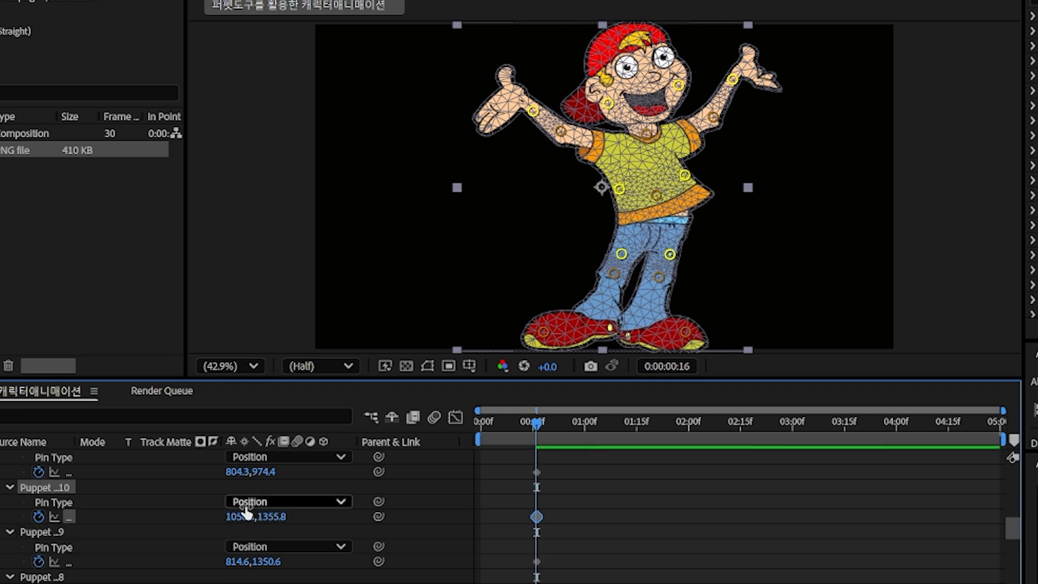
scroll(250, 535, "down", 1)
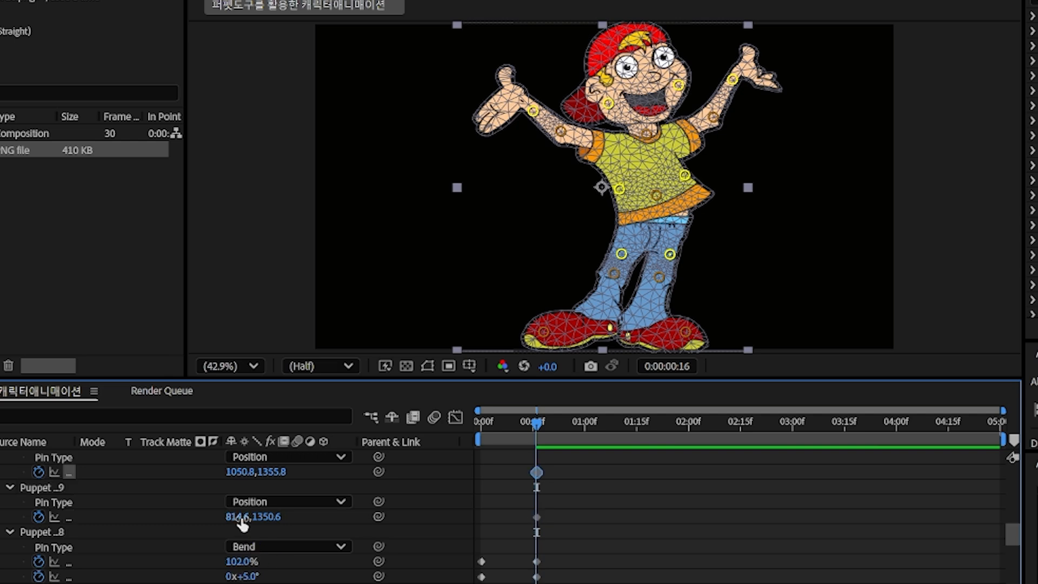
left_click_drag(232, 517, 222, 517)
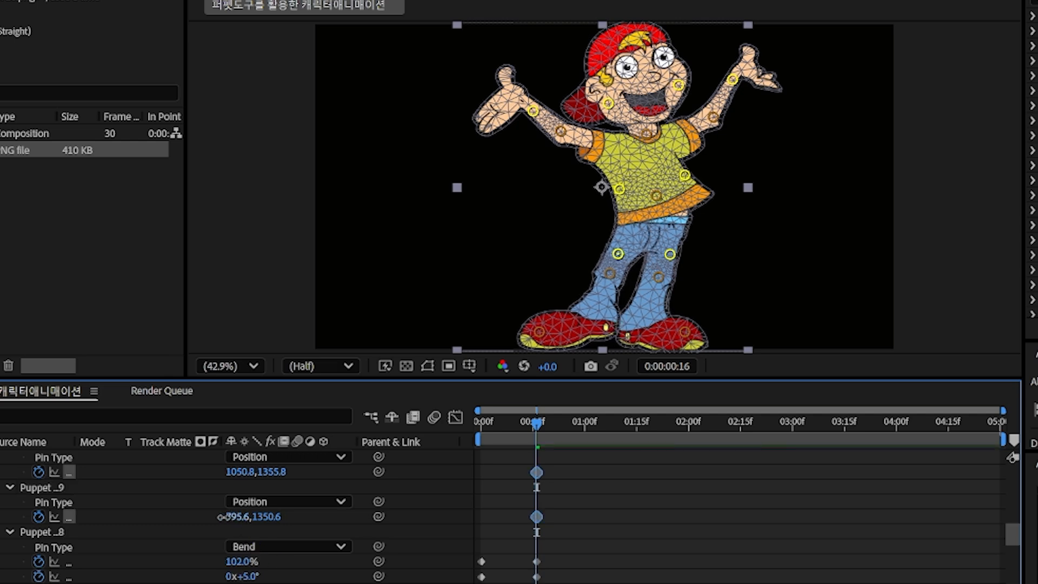
Set the waist Position pins at 0:00:00:16: Puppet Pin 11 to 804.3, 955.4 and Puppet Pin 12 to 1099.5, 949.1
scroll(249, 520, "up", 2)
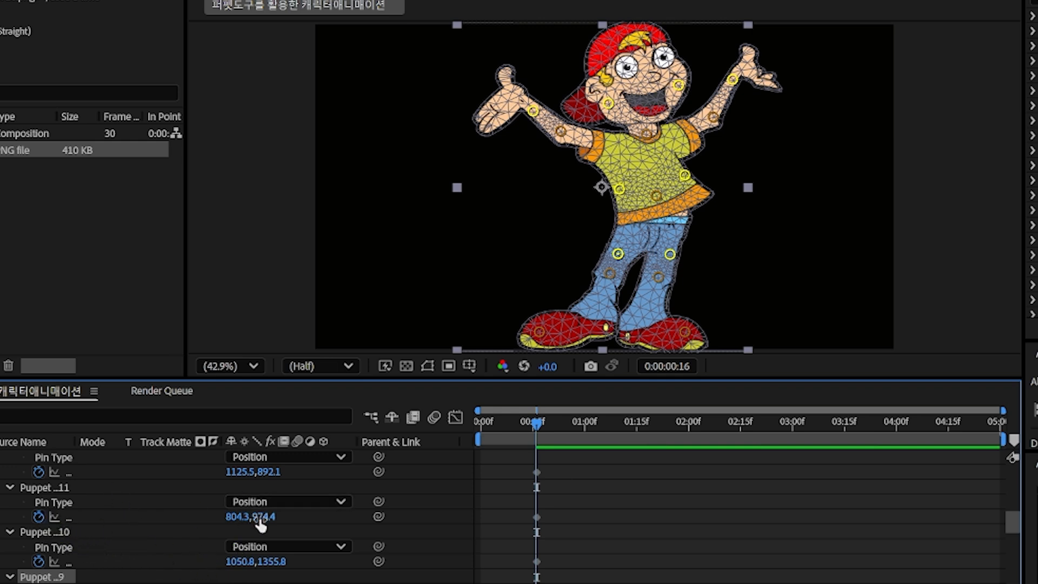
left_click_drag(265, 523, 244, 522)
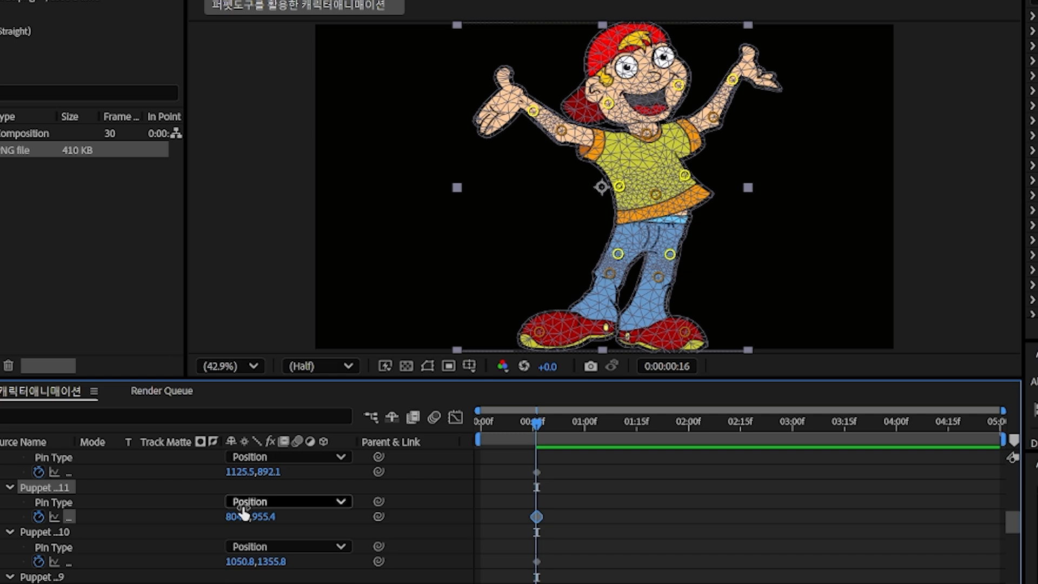
scroll(33, 521, "up", 1)
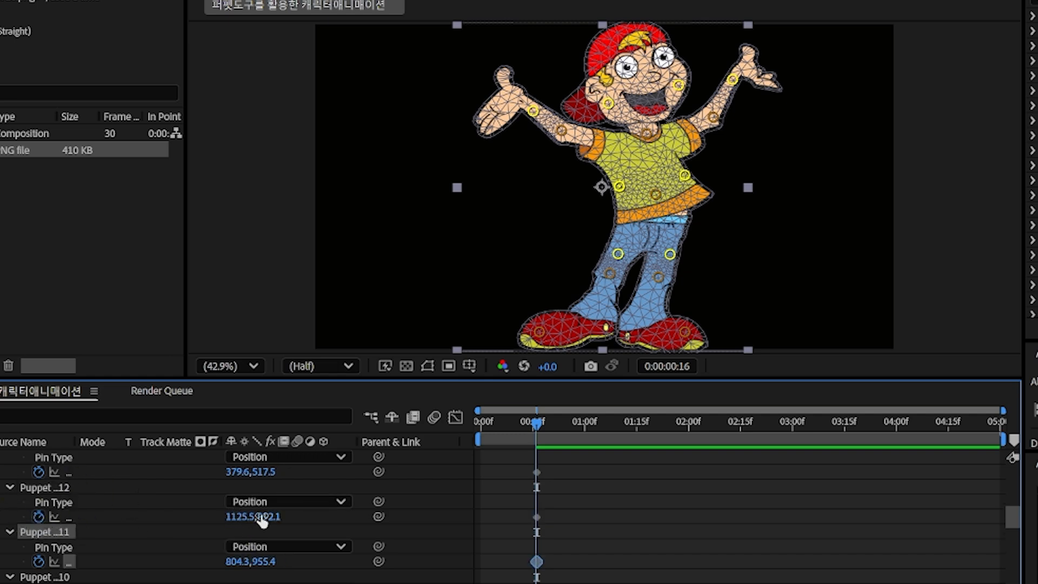
left_click_drag(265, 516, 316, 516)
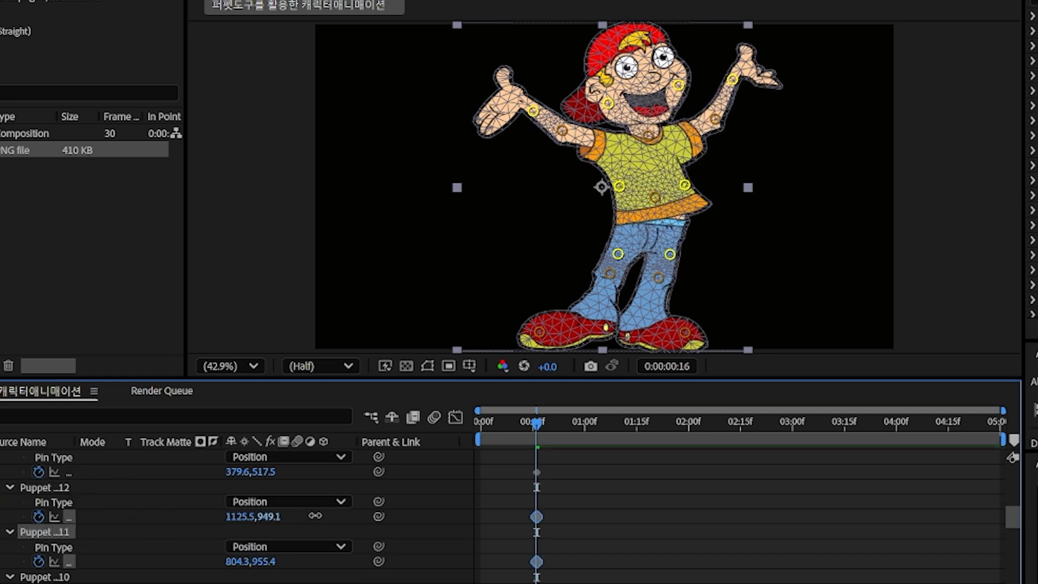
left_click_drag(238, 517, 222, 535)
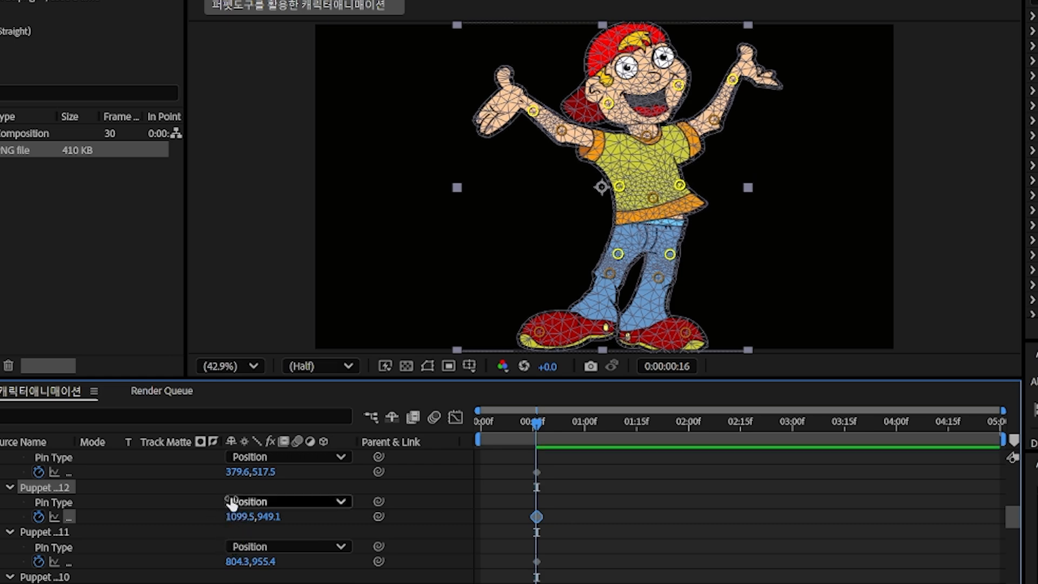
Set the forearm Position pin, Puppet Pin 13, to 355.6, 554.5 at 0:00:00:16
scroll(63, 519, "up", 1)
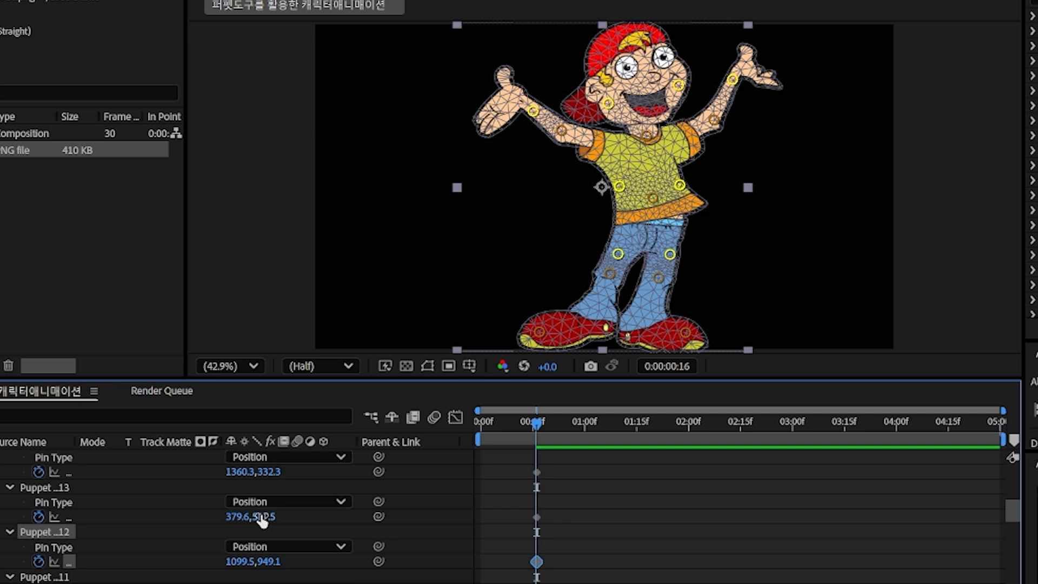
left_click_drag(265, 516, 287, 517)
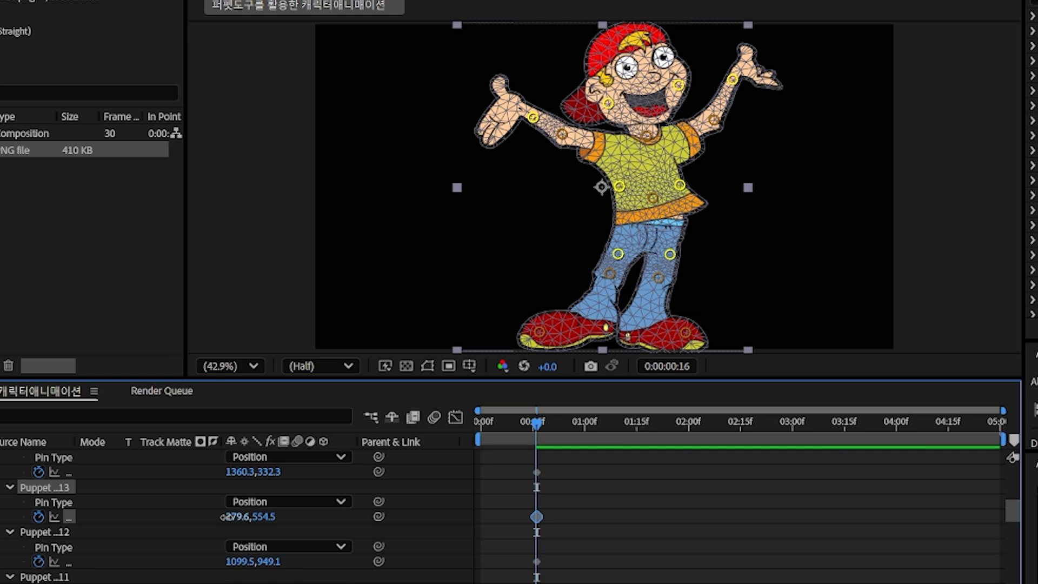
left_click_drag(223, 516, 209, 516)
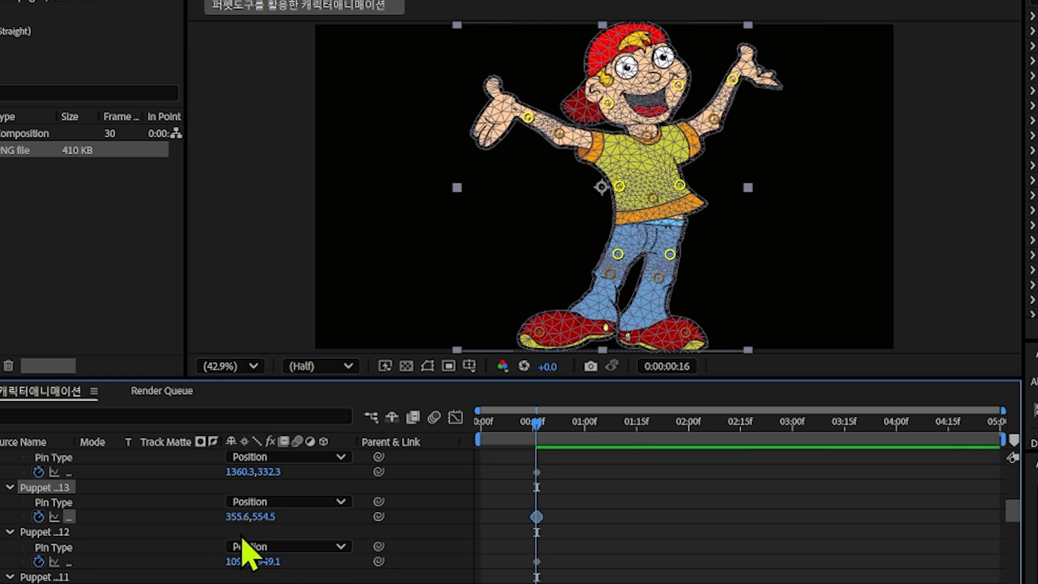
Move the face Position pins at 0:00:00:16: Puppet Pin 15 to 1107.4, 381.2 and Puppet Pin 16 to about 745.6, 412.7
scroll(243, 541, "up", 2)
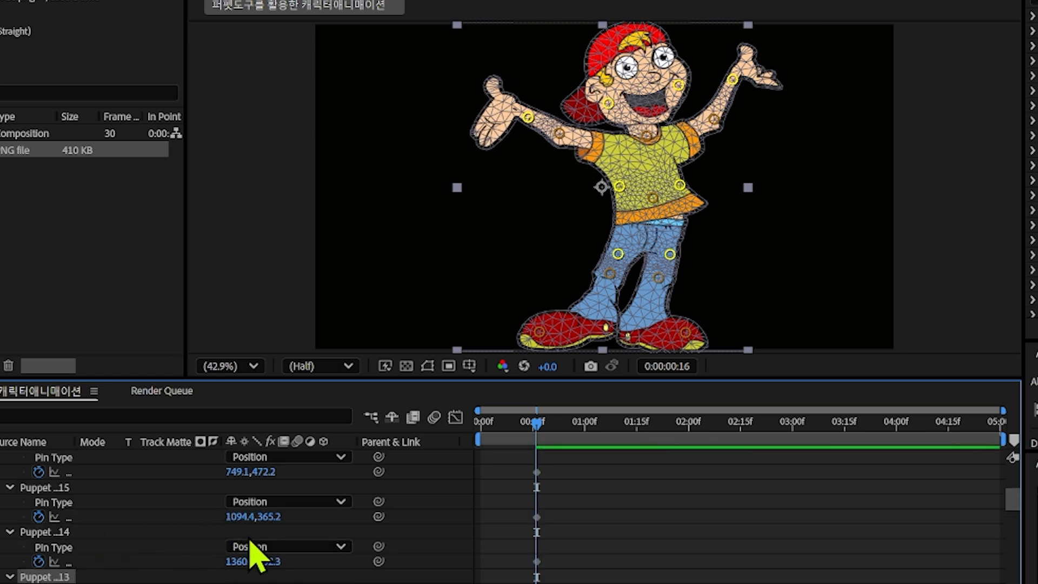
left_click_drag(270, 517, 278, 517)
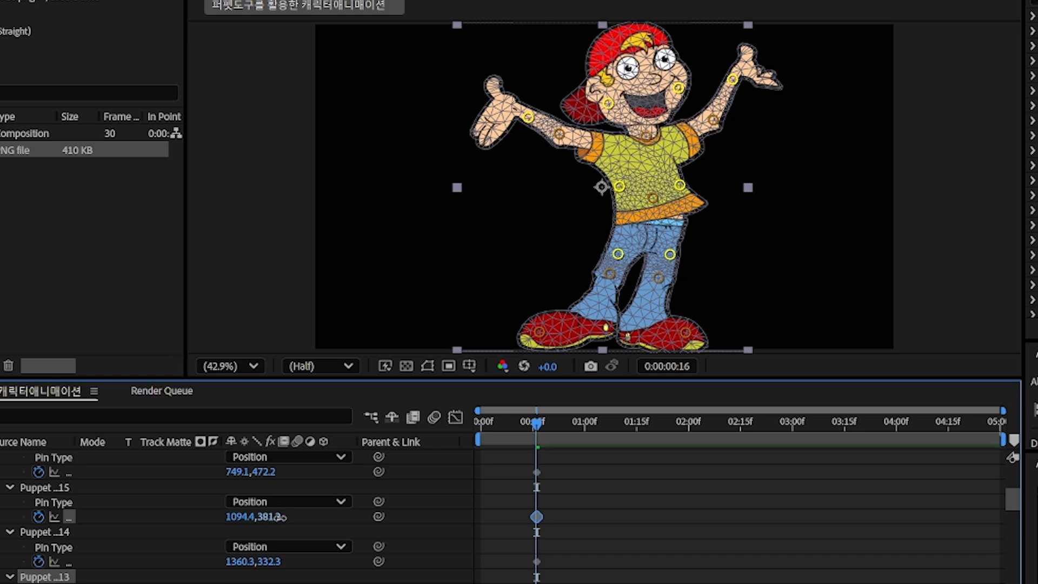
left_click_drag(234, 516, 251, 519)
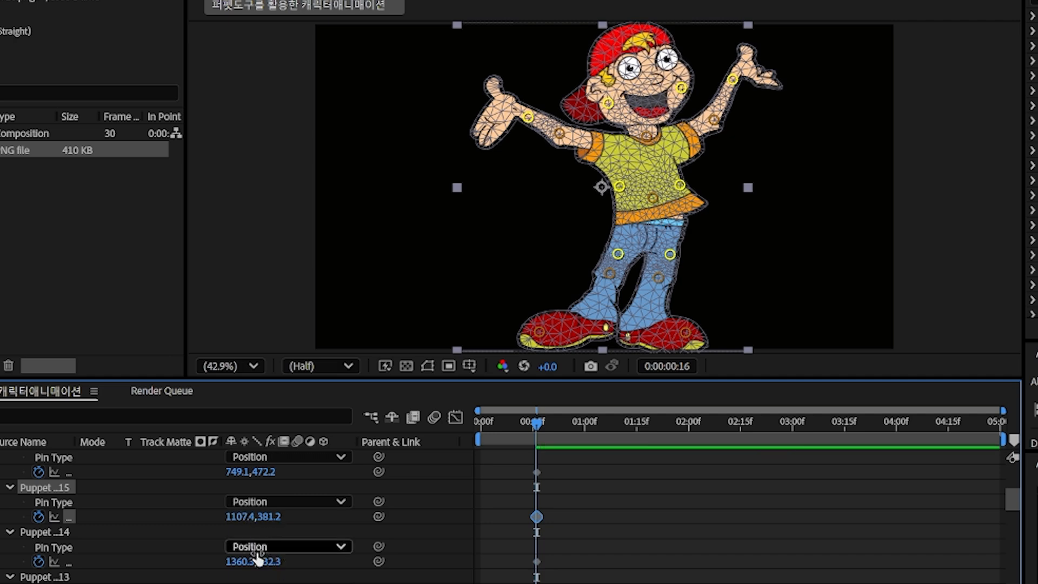
left_click_drag(258, 472, 254, 471)
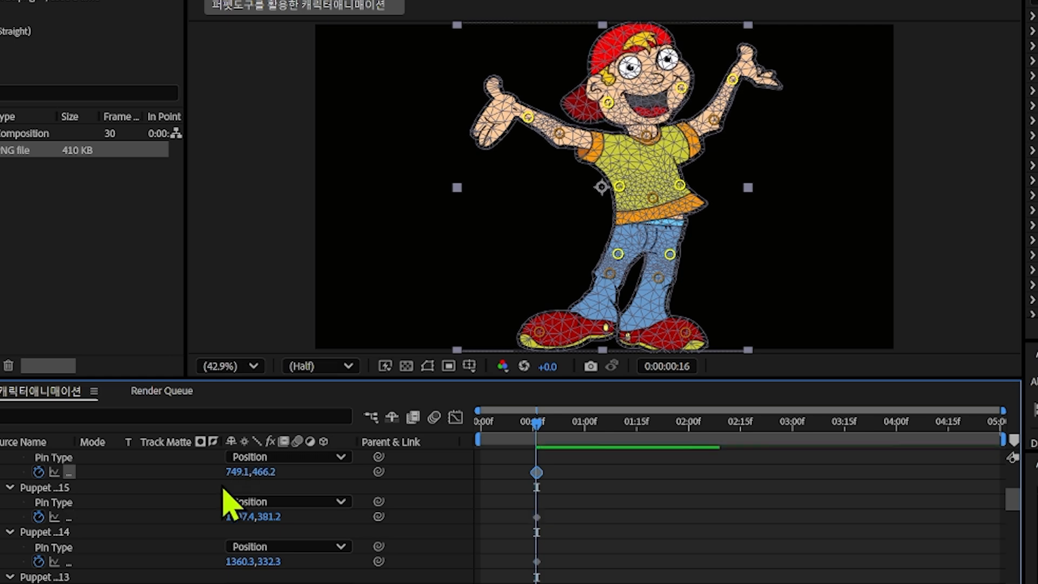
scroll(233, 479, "up", 1)
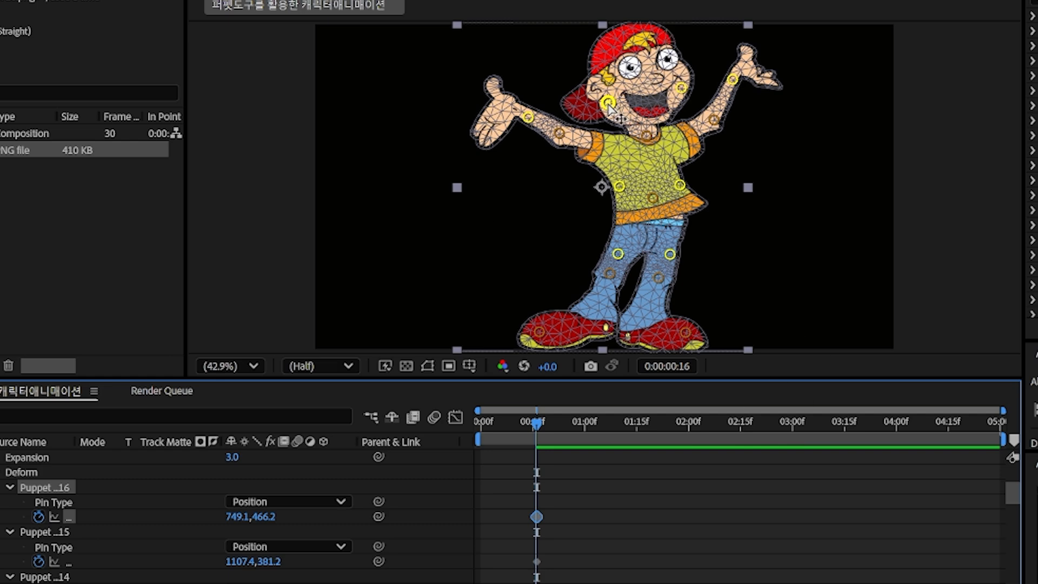
left_click_drag(612, 106, 609, 99)
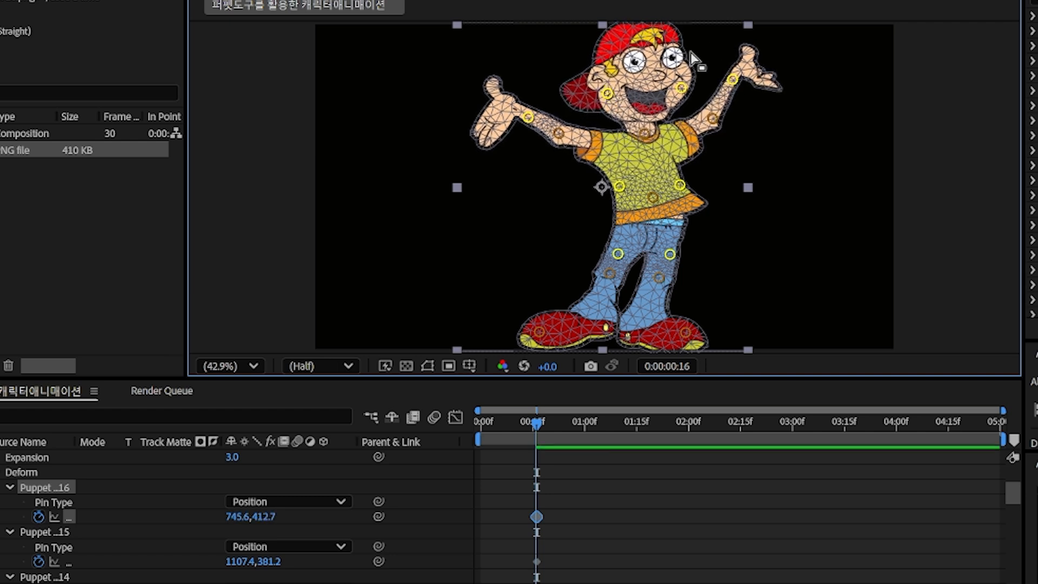
Reposition the forearm pins directly on the character, raising Puppet Pin 13 and slightly lowering Puppet Pin 14
left_click_drag(530, 120, 531, 107)
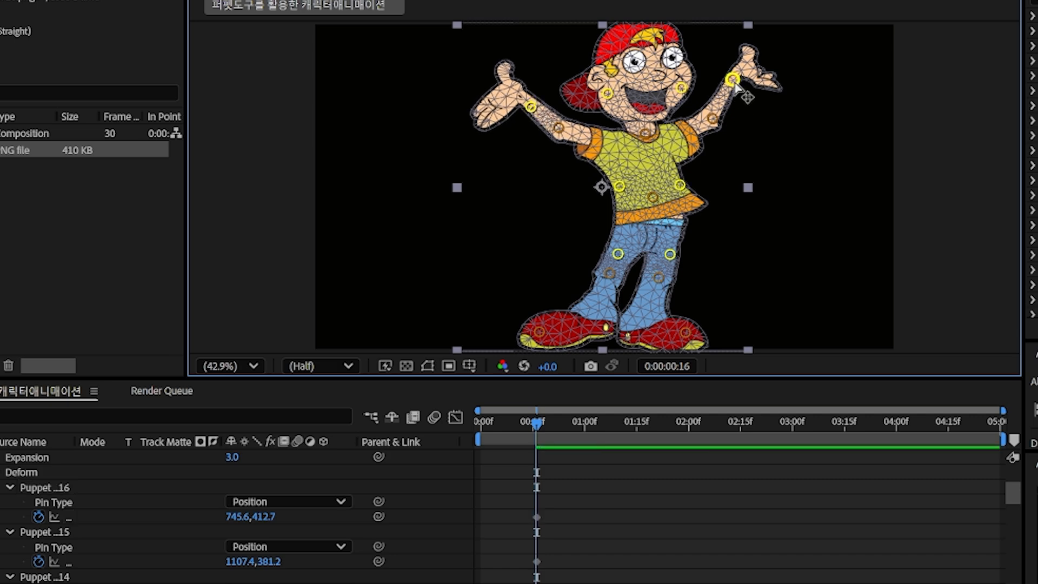
left_click_drag(733, 81, 739, 94)
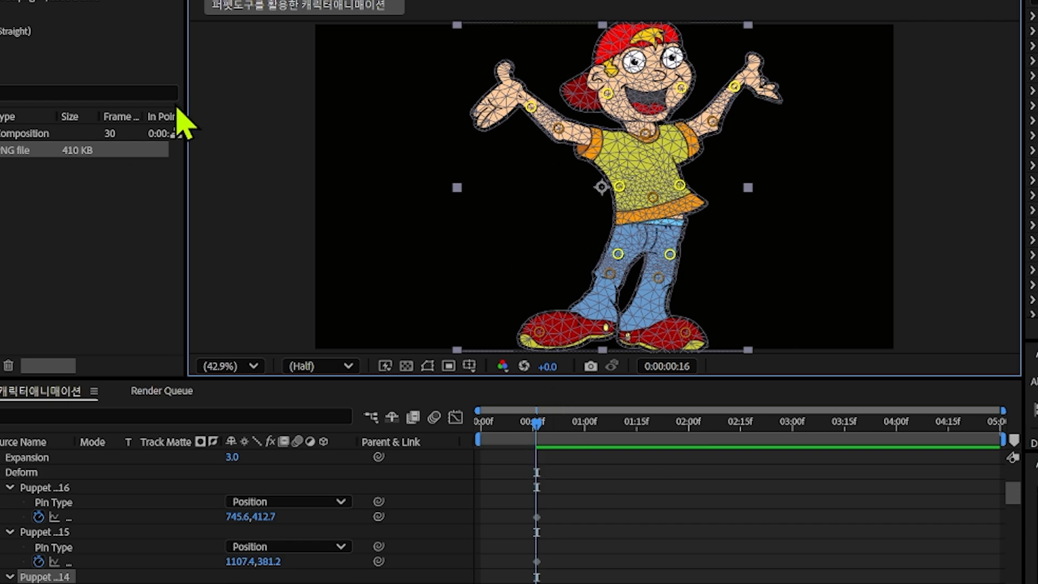
Place one Puppet Advanced pin on each of the character's hands with the Puppet Advanced Pin Tool
left_click(296, 1)
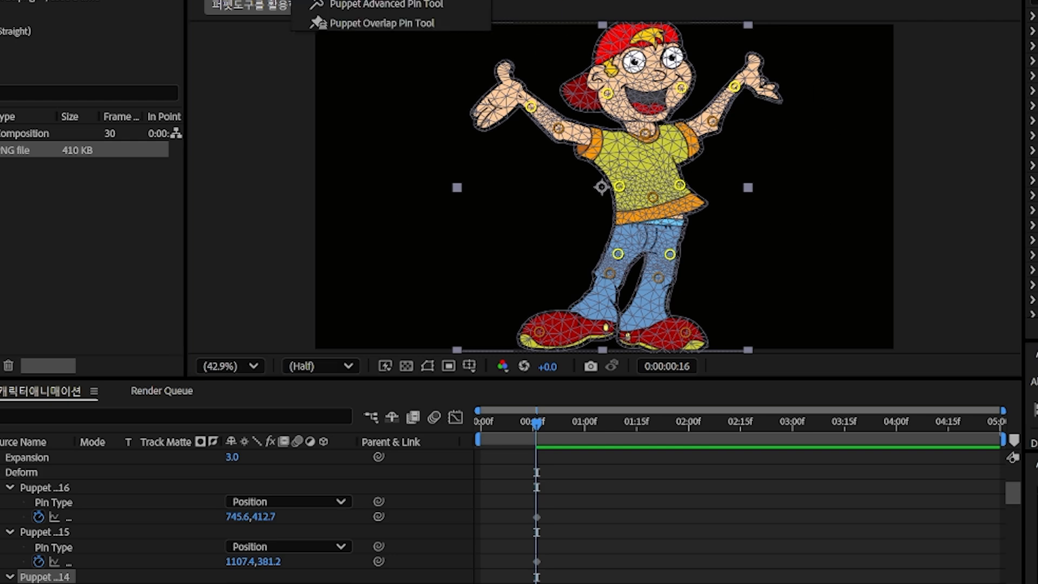
left_click(327, 7)
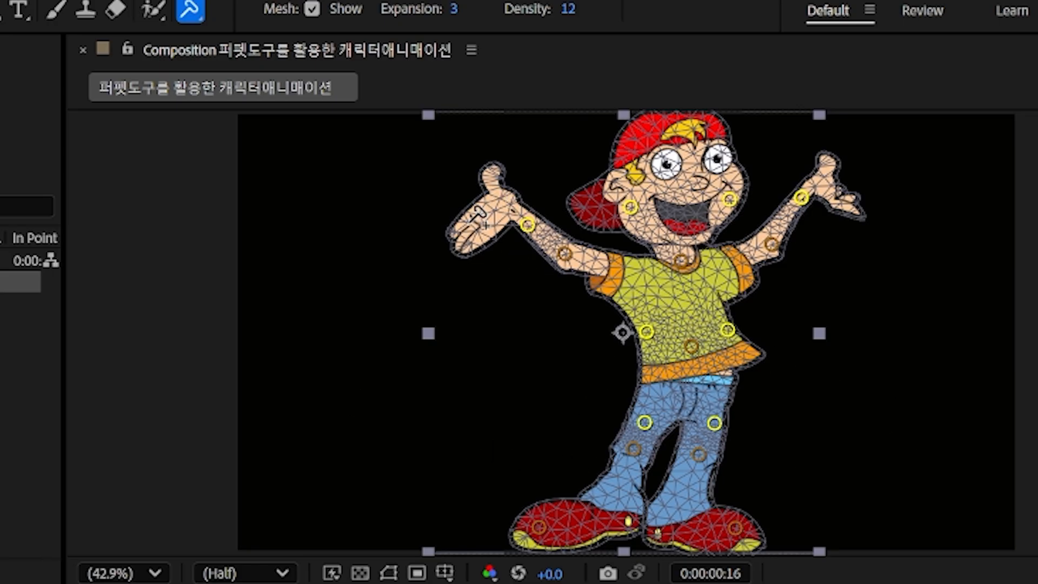
left_click(468, 221)
left_click_drag(429, 227, 454, 254)
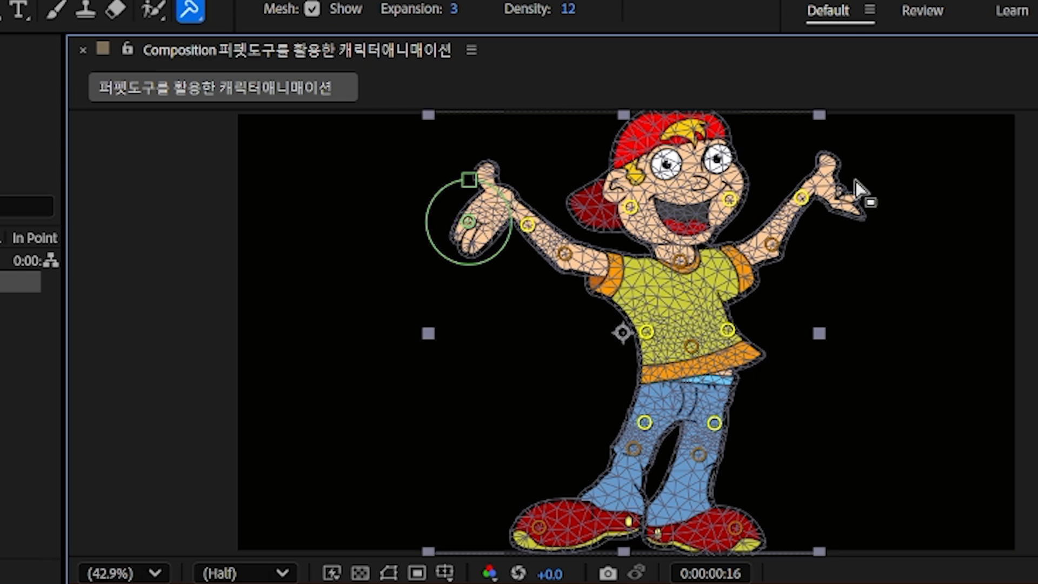
left_click(851, 203)
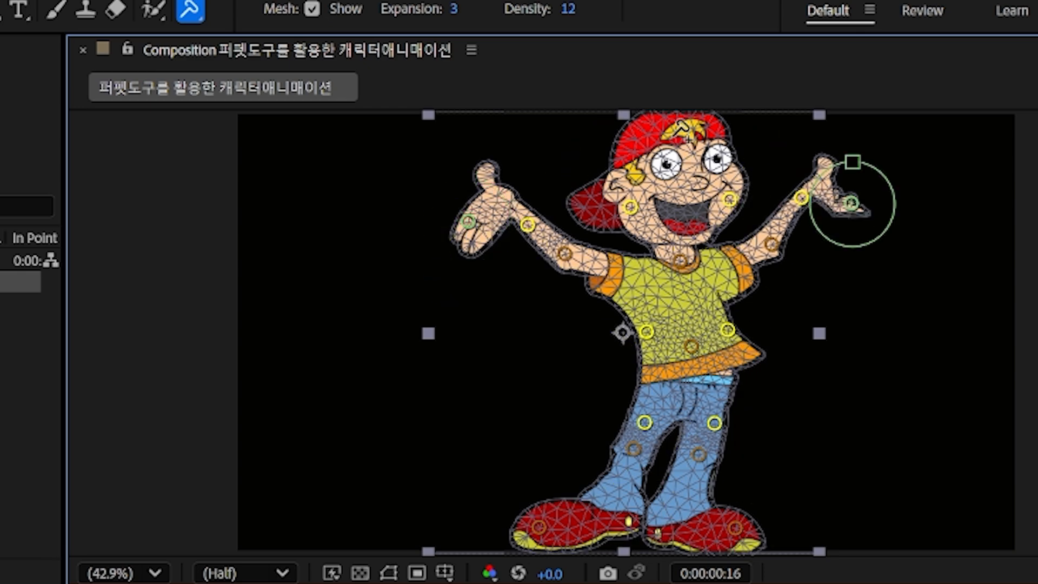
Place a Puppet Advanced pin on the top of the character's cap
left_click(669, 113)
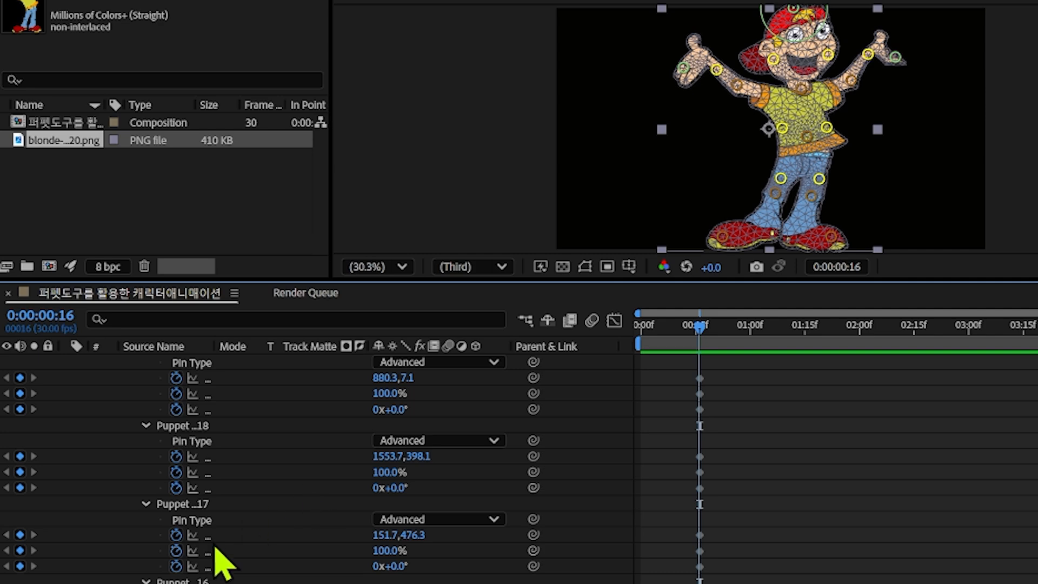
scroll(222, 562, "down", 1)
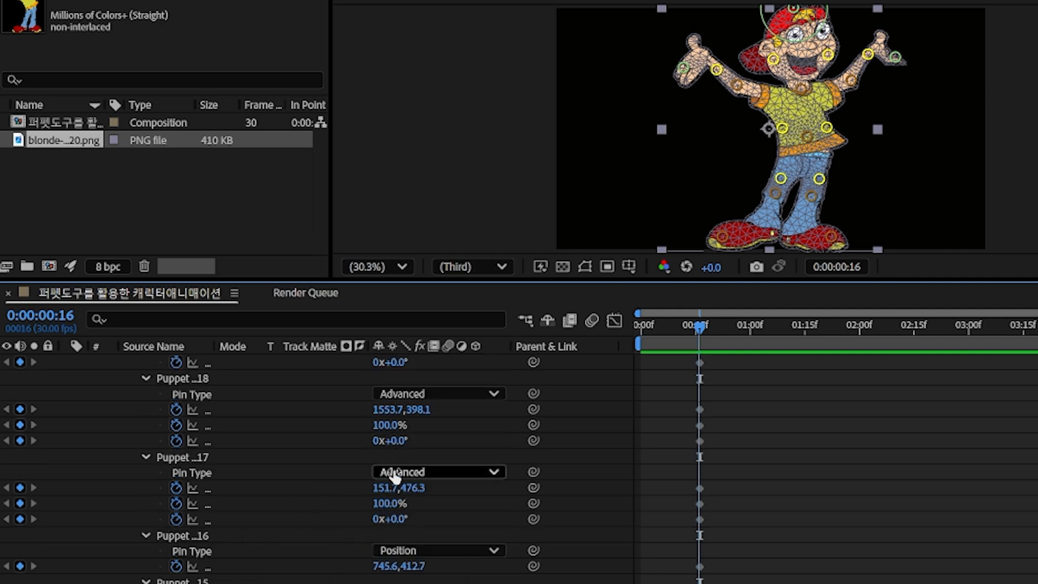
scroll(395, 476, "up", 1)
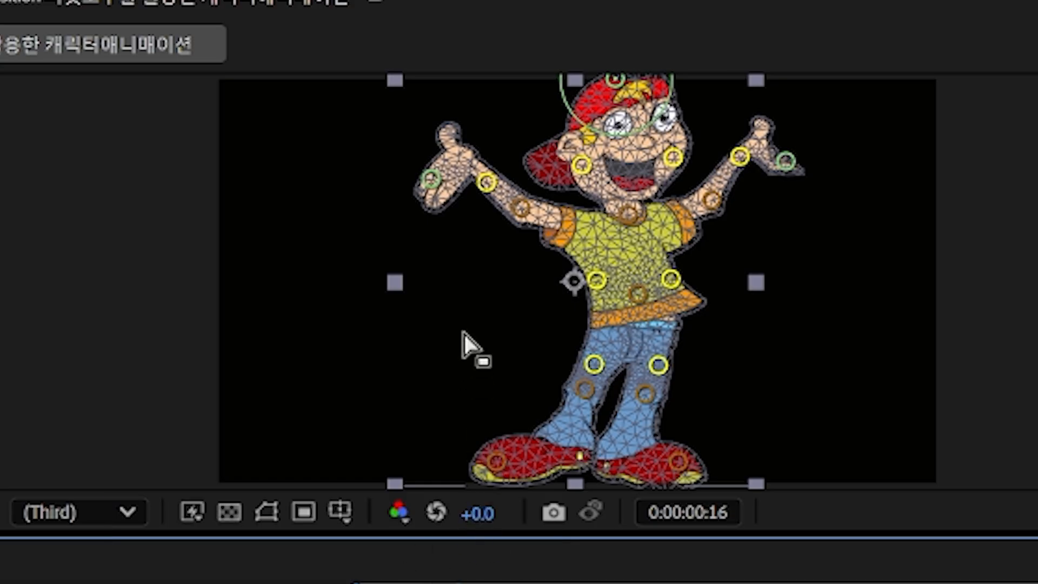
Set Puppet Pin 17 on the hand to 9° rotation, 106% scale and position 165.7, 437.3 at 0:00:00:16
key("period")
key("period")
key("period")
key("comma")
key("comma")
key("comma")
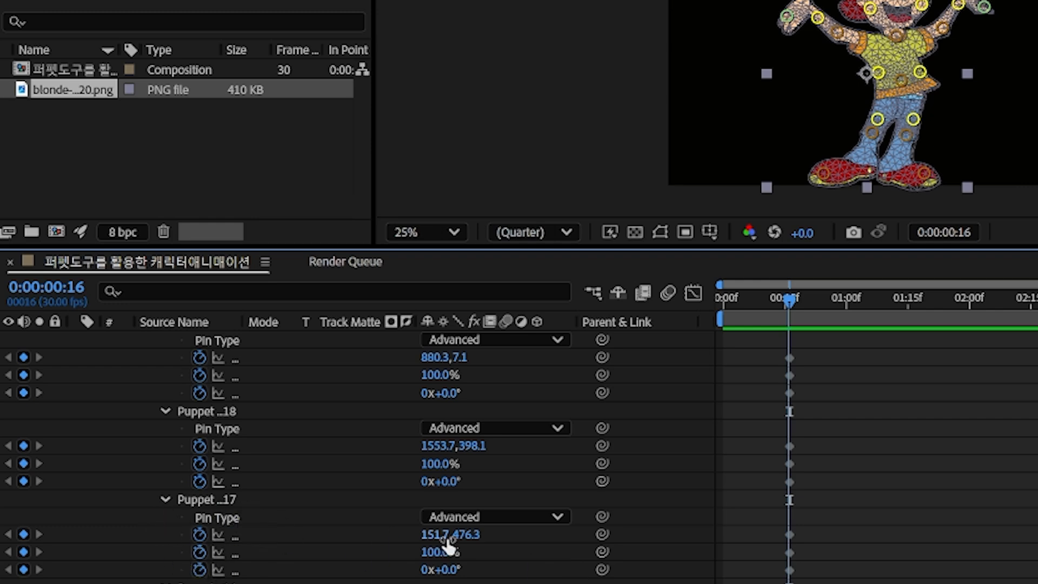
scroll(263, 413, "up", 1)
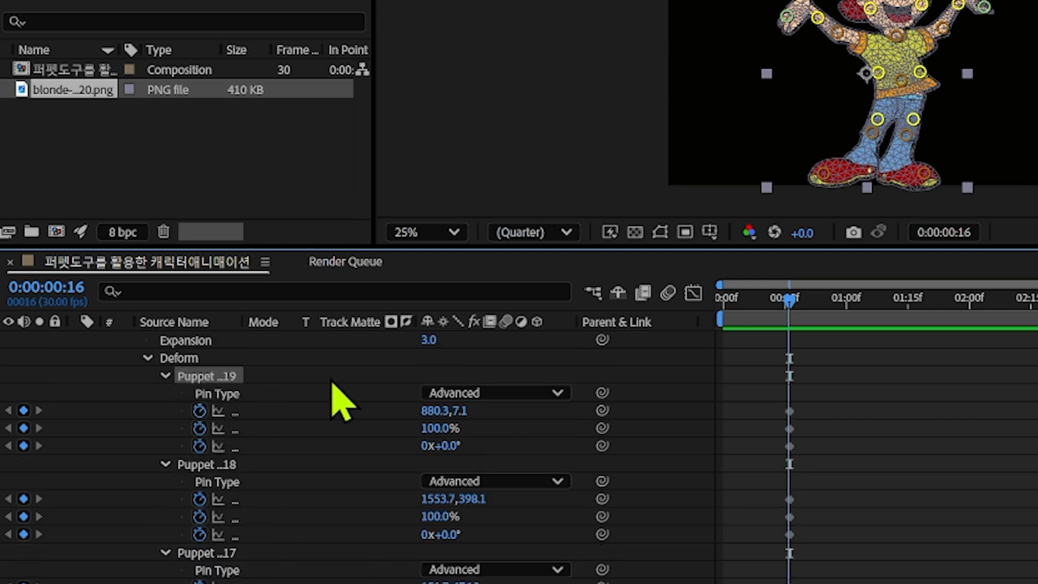
scroll(302, 533, "down", 2)
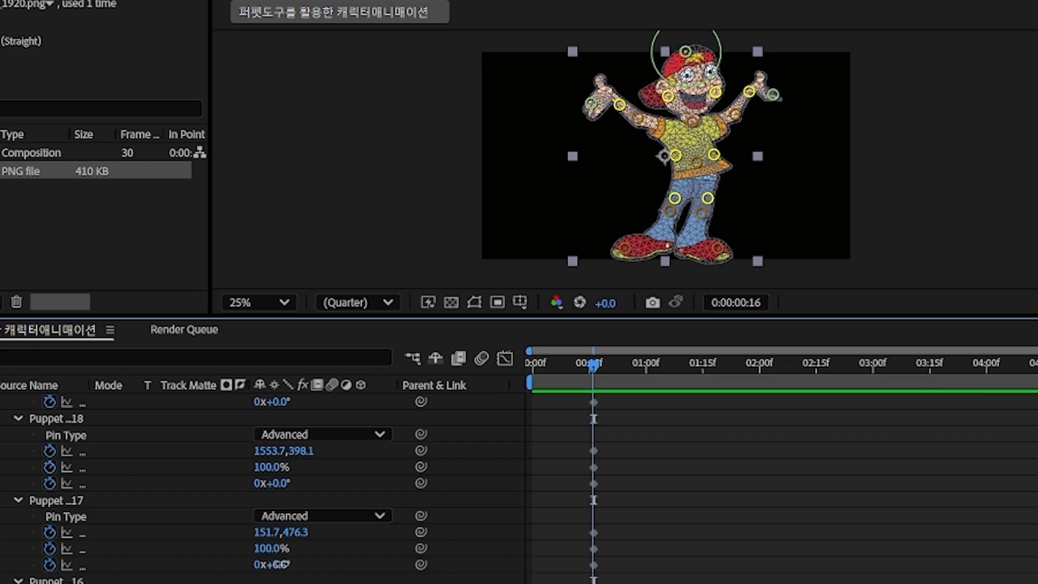
left_click_drag(285, 564, 291, 564)
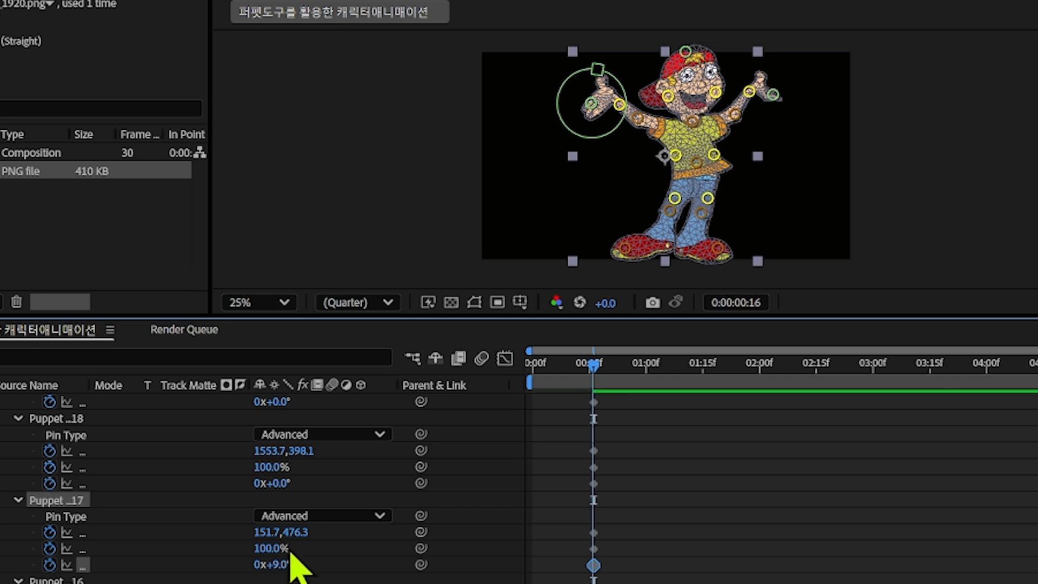
mouse_move(271, 549)
left_mouse_down()
mouse_move(293, 533)
mouse_move(254, 563)
mouse_move(274, 536)
mouse_move(290, 543)
mouse_move(306, 533)
mouse_move(281, 533)
left_mouse_up()
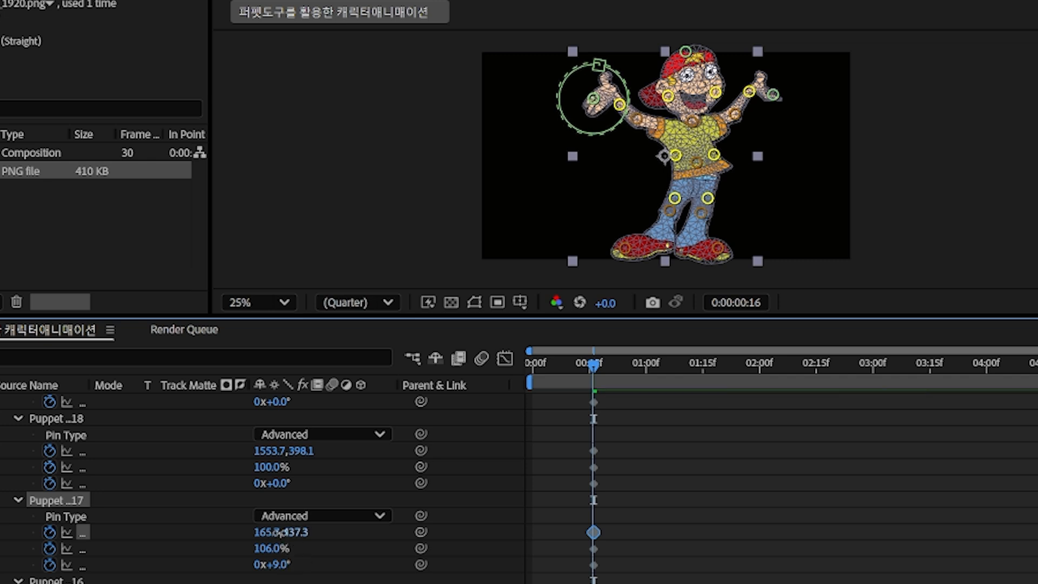
Set Puppet Pin 18 on the other hand to 23° rotation, 113% scale and position 1570.7, 354.1 at 0:00:00:16
scroll(324, 563, "up", 2)
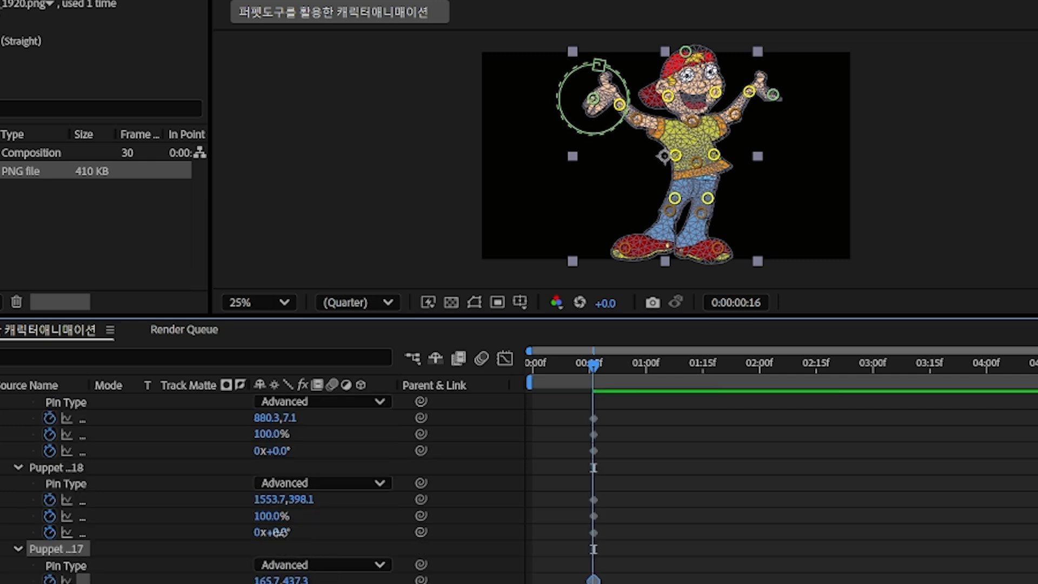
left_click_drag(278, 533, 287, 532)
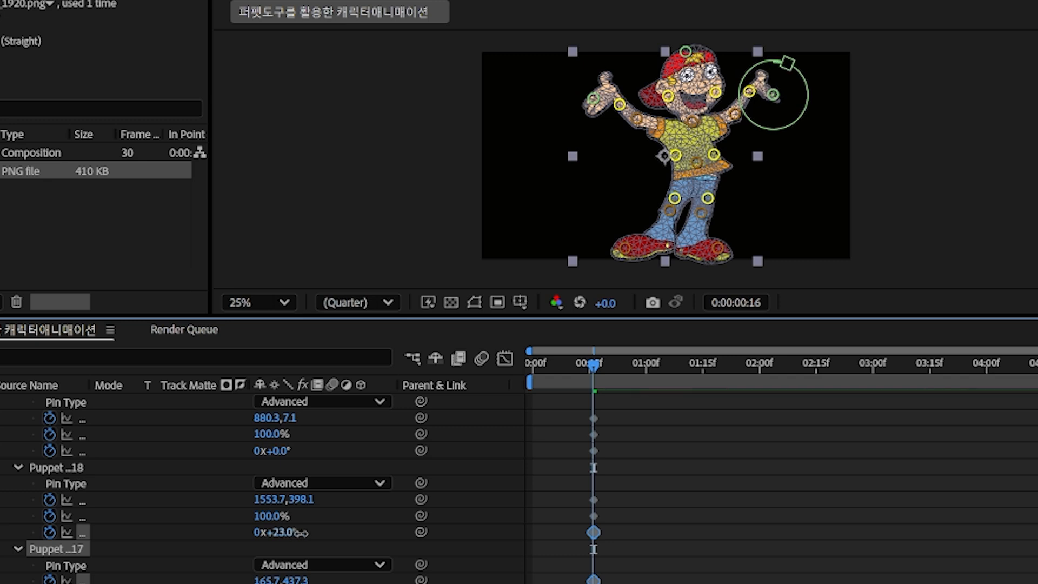
left_click_drag(269, 524, 282, 502)
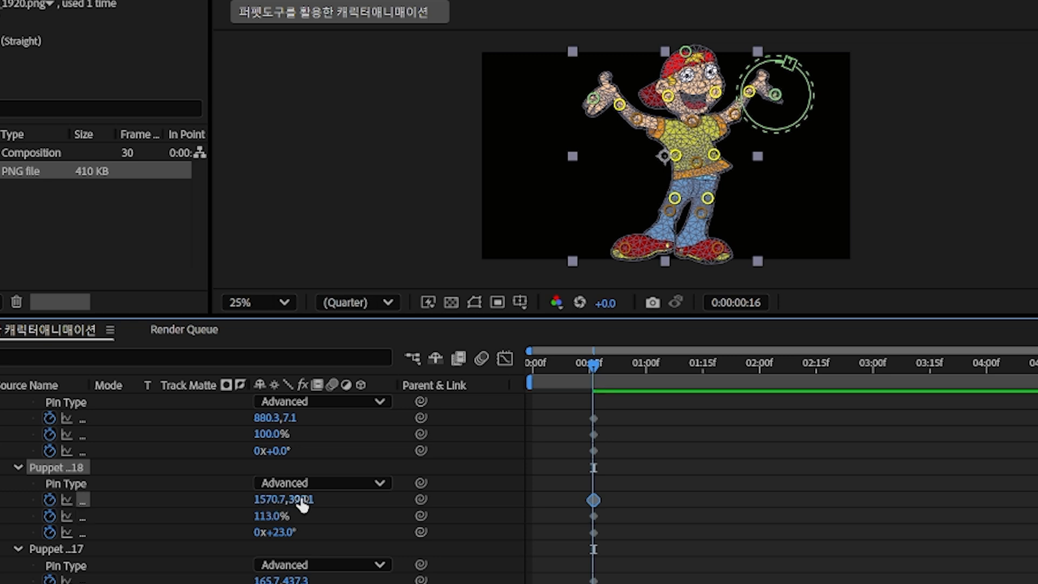
left_click_drag(300, 499, 208, 514)
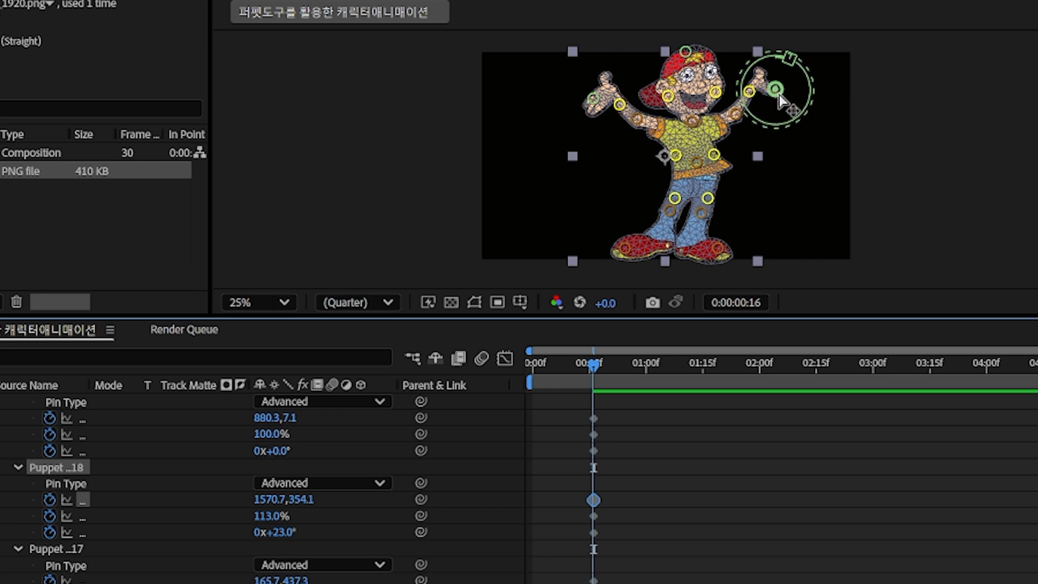
Set the cap's Puppet Pin 19 to 12° rotation, 112% scale and position 908.3, -10.9 at 0:00:00:16
scroll(295, 484, "up", 1)
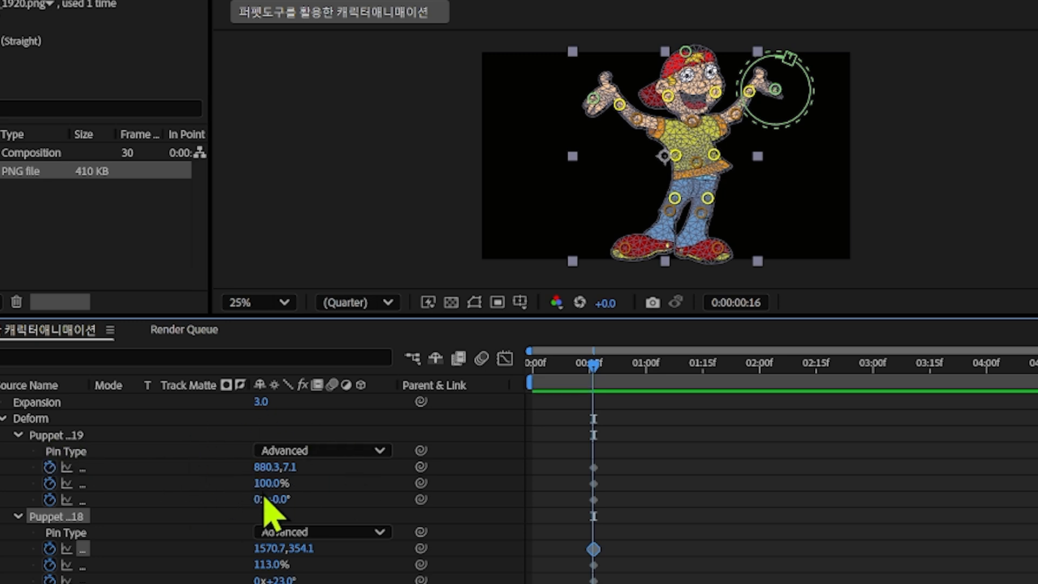
left_click_drag(283, 502, 270, 483)
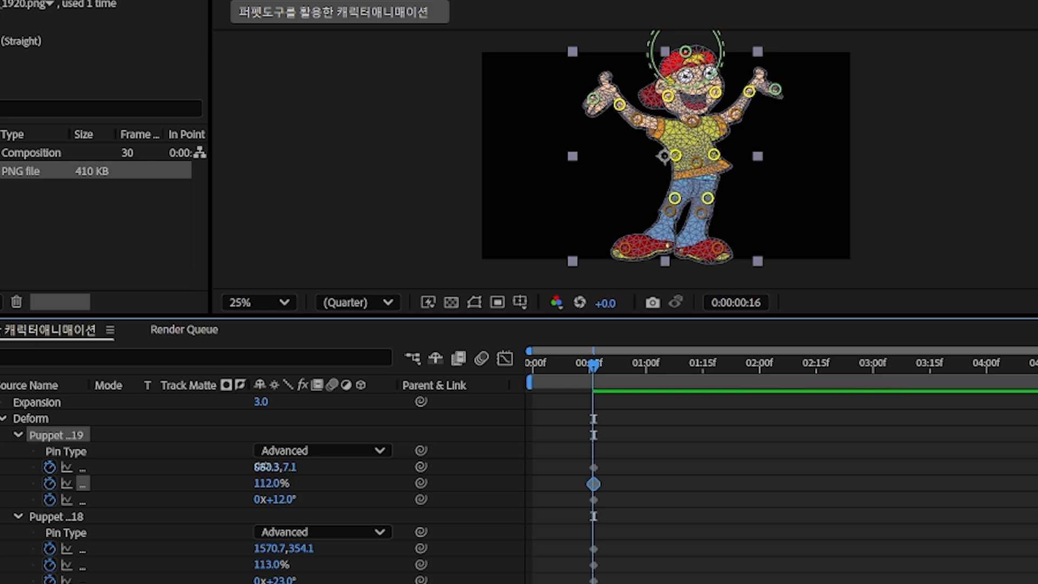
left_click_drag(263, 466, 308, 474)
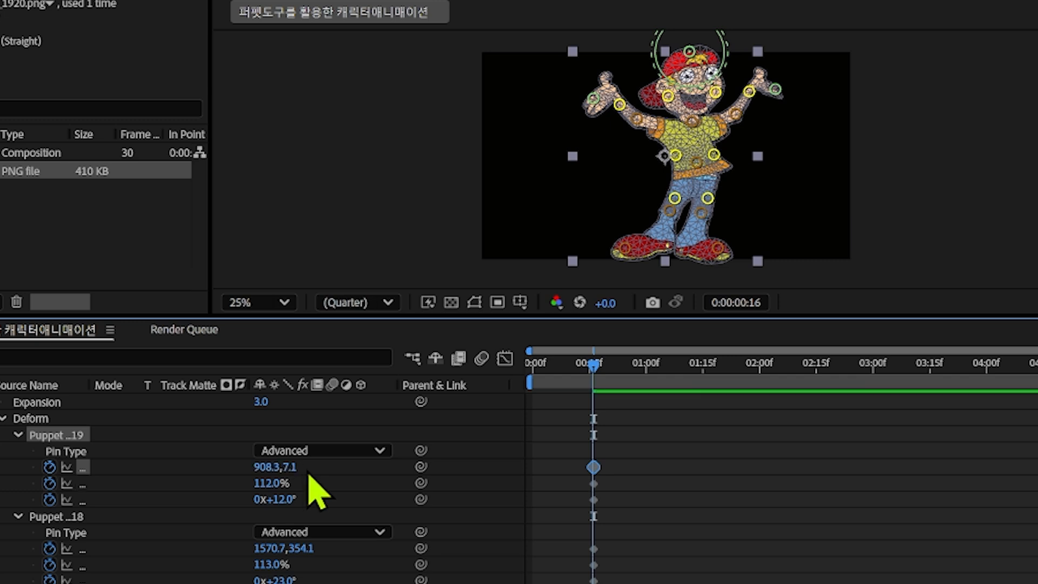
left_click_drag(292, 466, 266, 470)
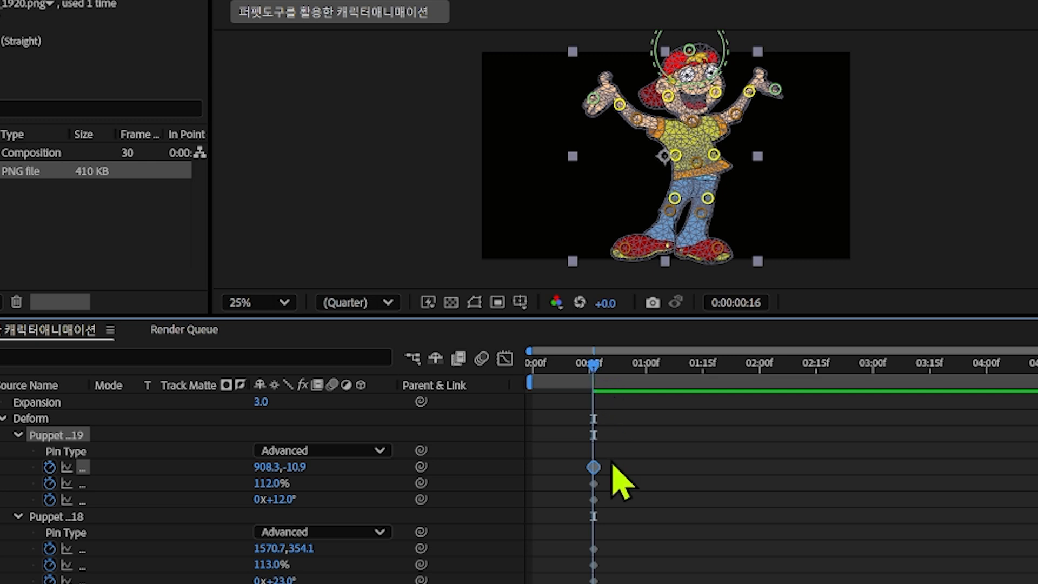
Copy all puppet pin keyframes at 0:00:00:16 and paste them at 0:00:01:00
left_click(616, 422)
left_click_drag(616, 421, 561, 582)
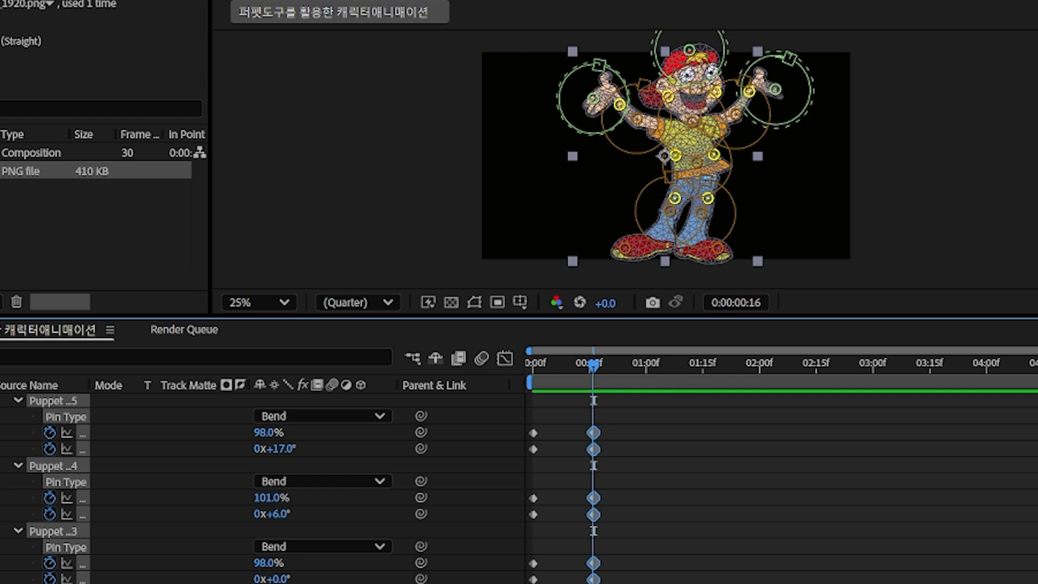
left_click(647, 376)
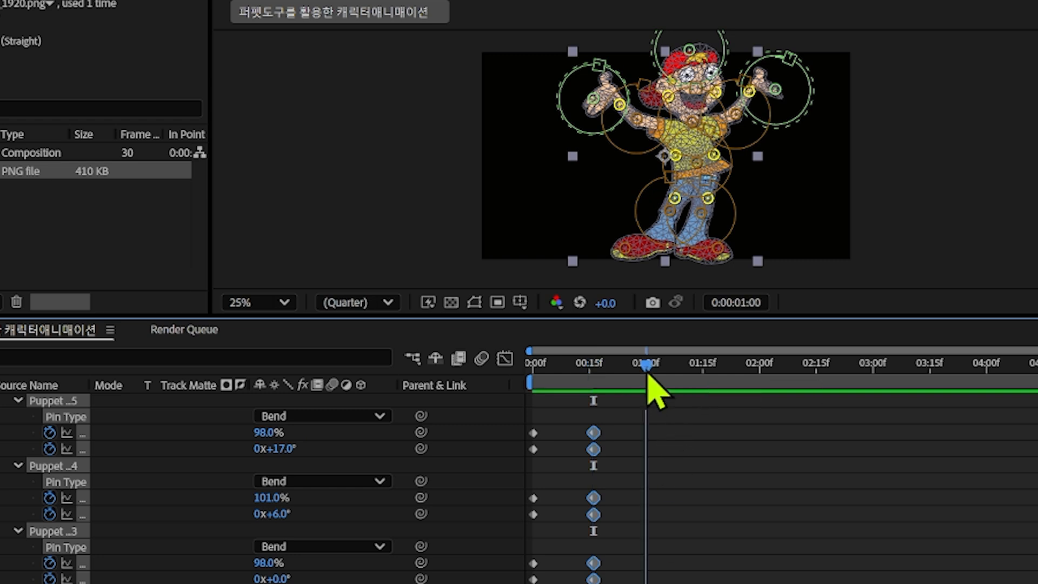
key("ctrl+v")
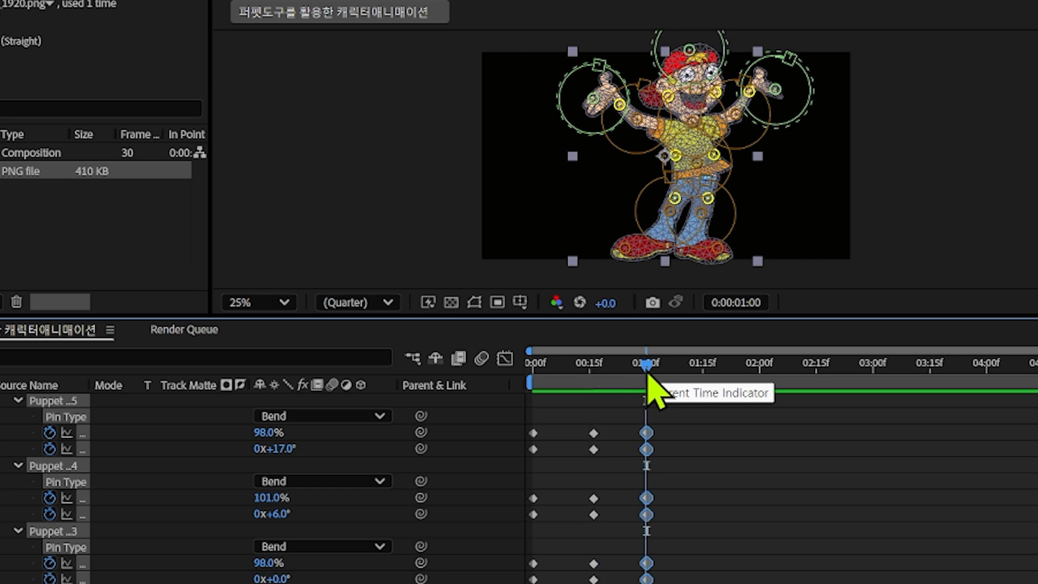
scroll(638, 522, "up", 5)
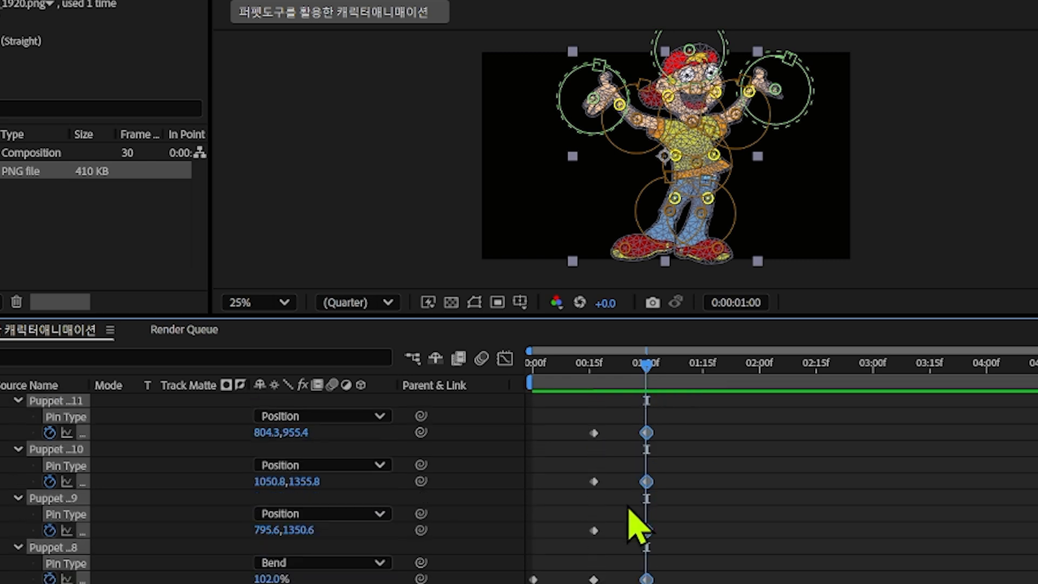
Go to 0:00:01:15, enlarge the composition view and hide the puppet mesh
left_click(705, 376)
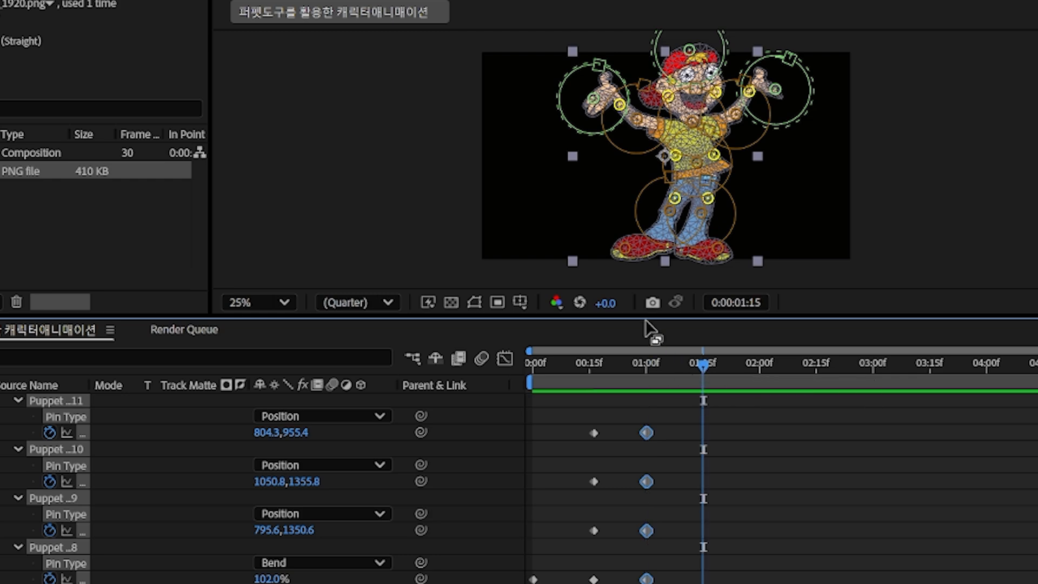
left_click_drag(648, 317, 646, 332)
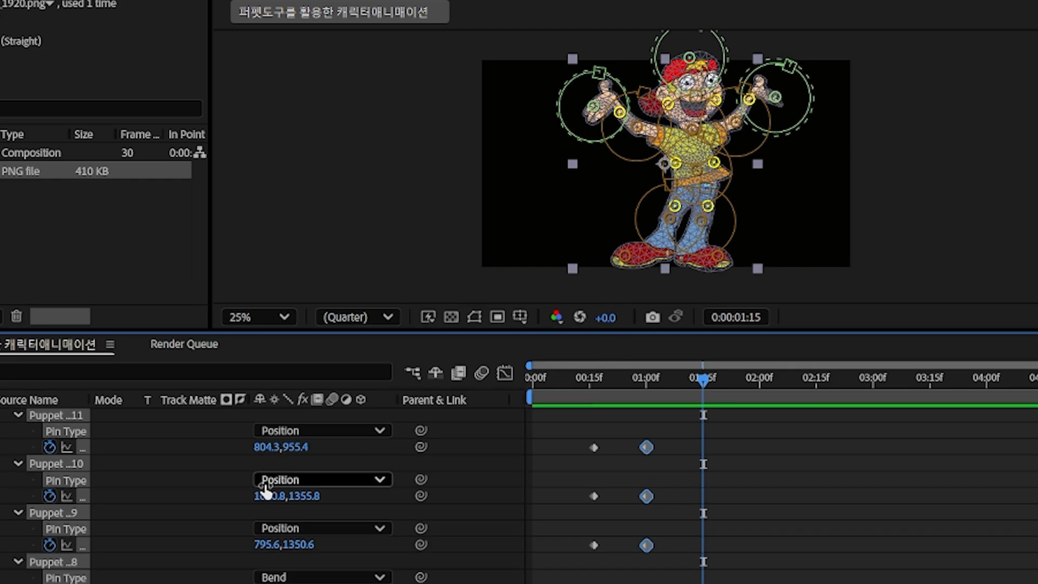
scroll(230, 574, "down", 5)
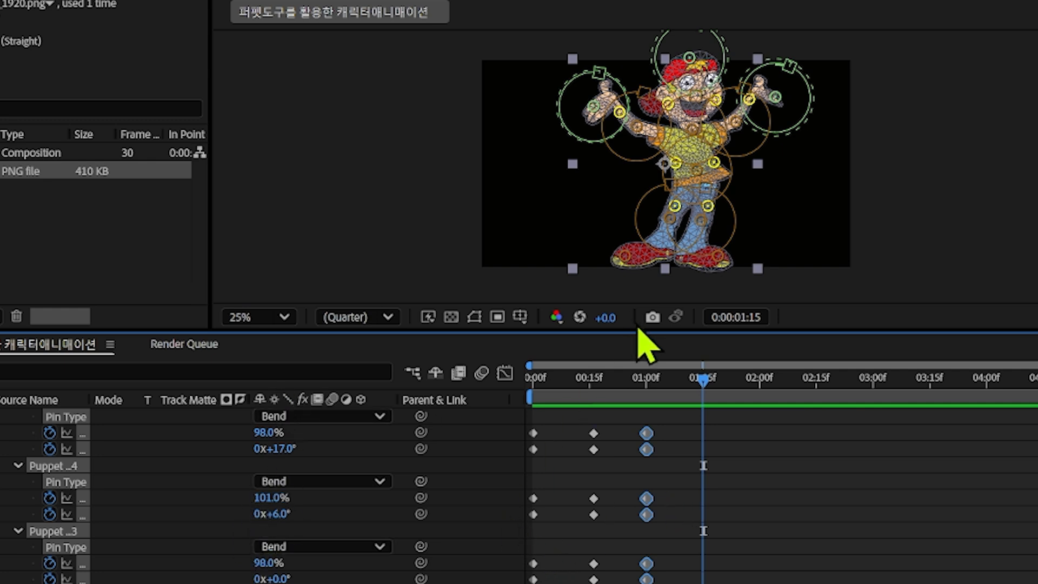
left_click_drag(640, 331, 644, 437)
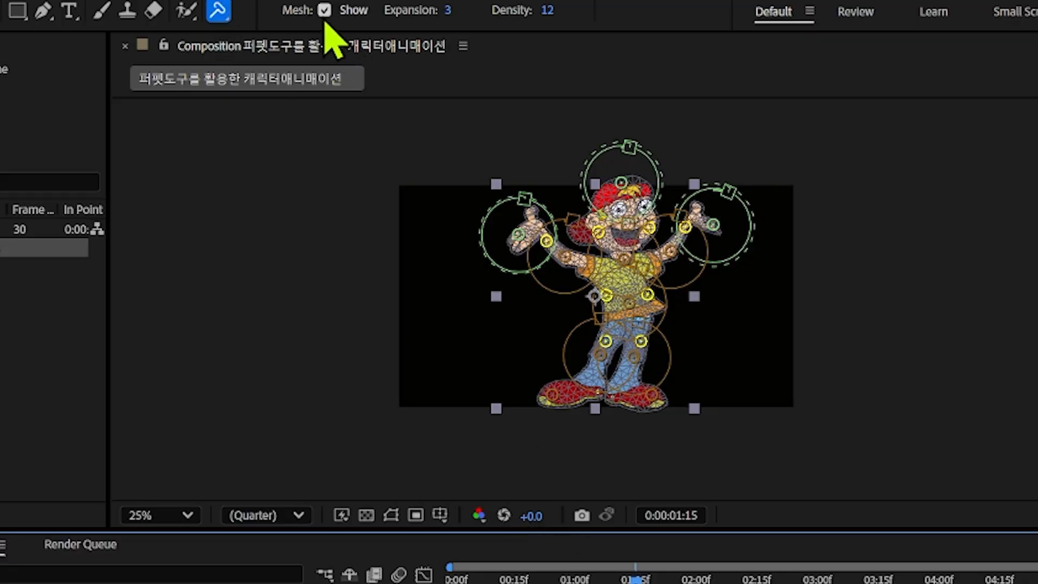
left_click(324, 10)
left_click_drag(489, 528, 481, 560)
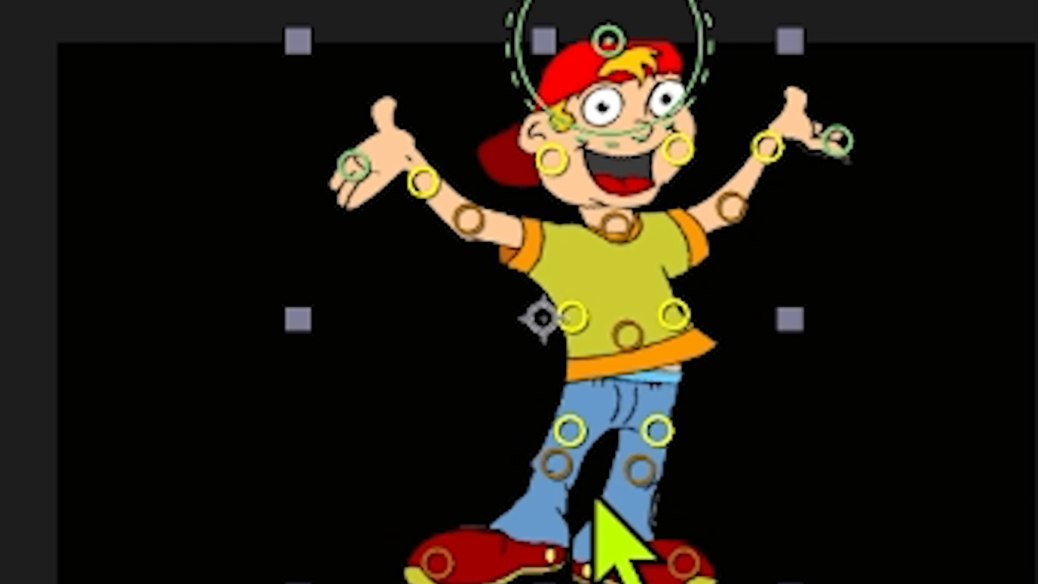
Shift the two thigh Position pins sideways at 0:00:01:15, lowering one and raising the other
left_click(572, 466)
left_click_drag(572, 471, 664, 470)
mouse_move(609, 436)
left_mouse_down()
mouse_move(589, 433)
mouse_move(602, 427)
mouse_move(594, 465)
mouse_move(595, 440)
mouse_move(599, 449)
left_mouse_up()
left_click_drag(676, 443, 685, 425)
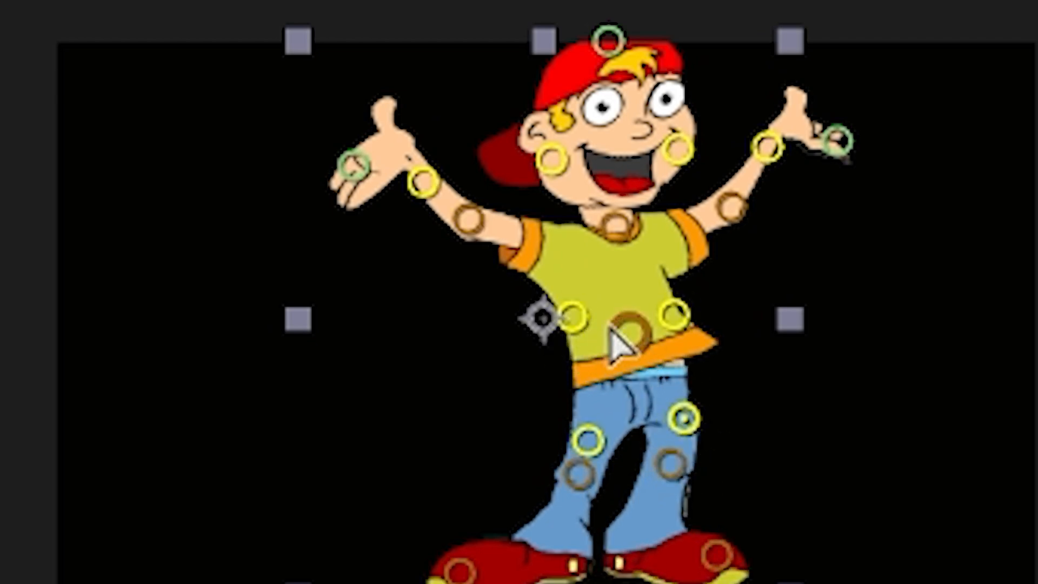
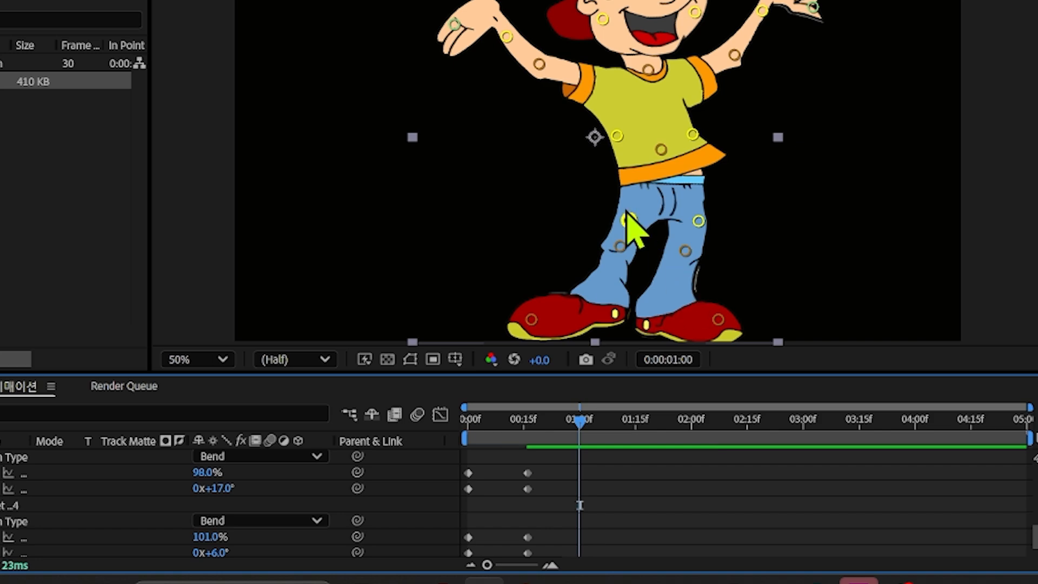
At 0:00:01:00, spread the two thigh Position pins slightly apart and tilt the waist by raising one waist pin and lowering the other
left_click_drag(630, 221, 626, 224)
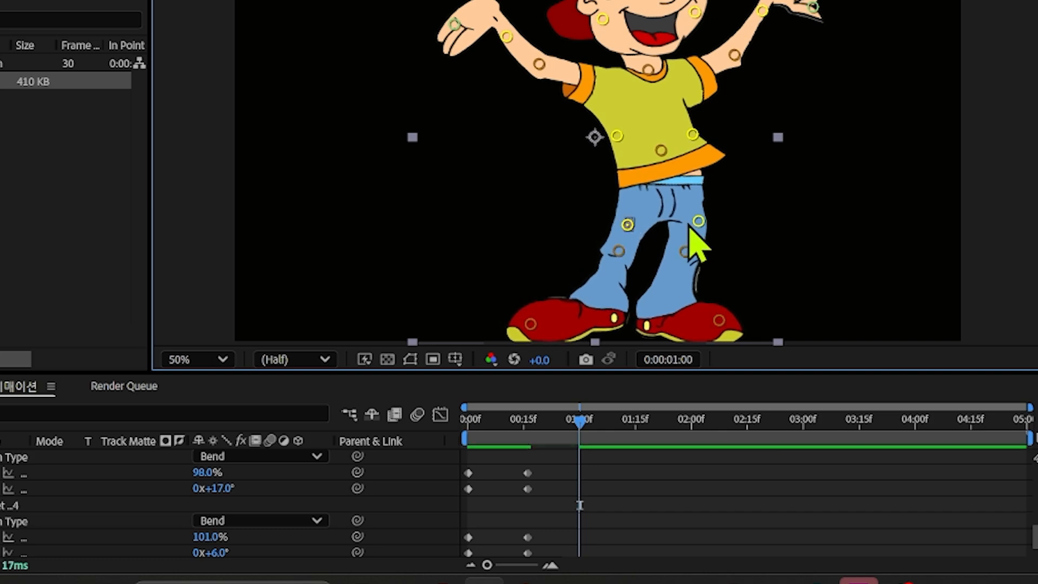
left_click_drag(699, 221, 703, 222)
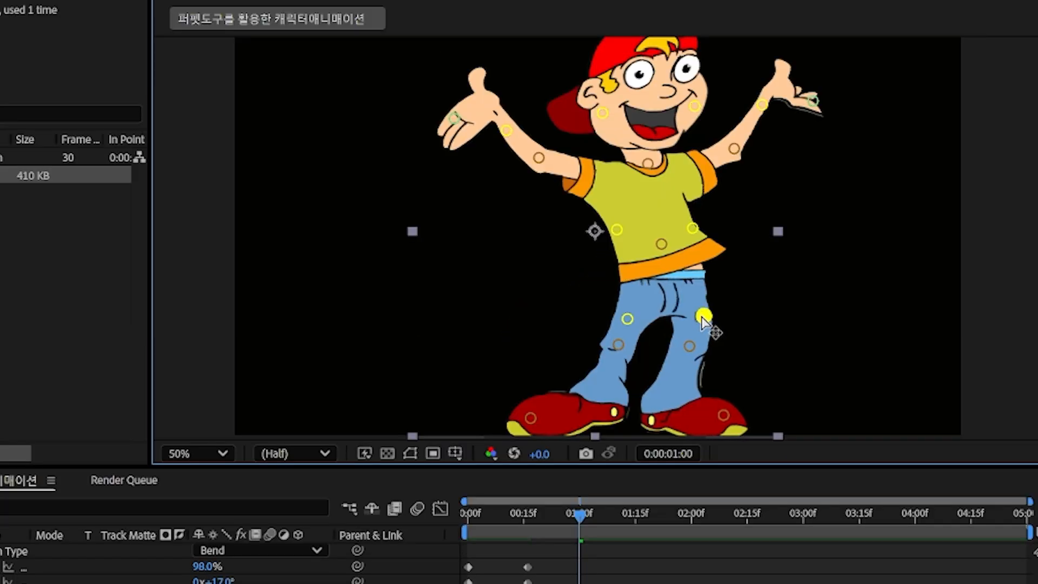
left_click_drag(703, 319, 703, 318)
left_click_drag(616, 229, 608, 218)
left_click_drag(693, 228, 687, 232)
At 0:00:01:00, lower both forearm Position pins slightly and tilt the face by raising one cheek pin and lowering the other
left_click_drag(508, 134, 509, 144)
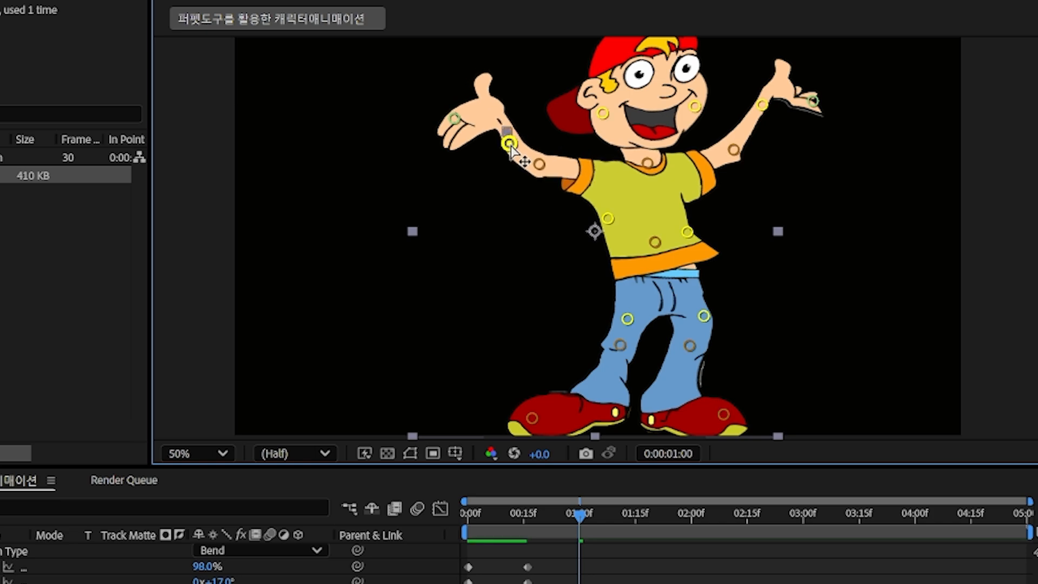
left_click_drag(763, 106, 767, 116)
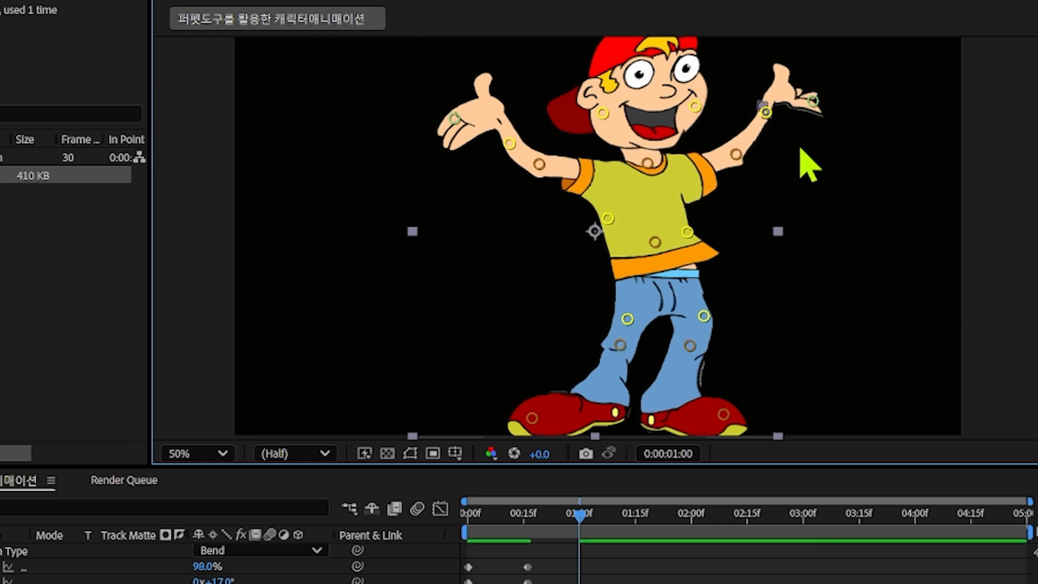
left_click(603, 116)
left_click_drag(607, 116, 614, 110)
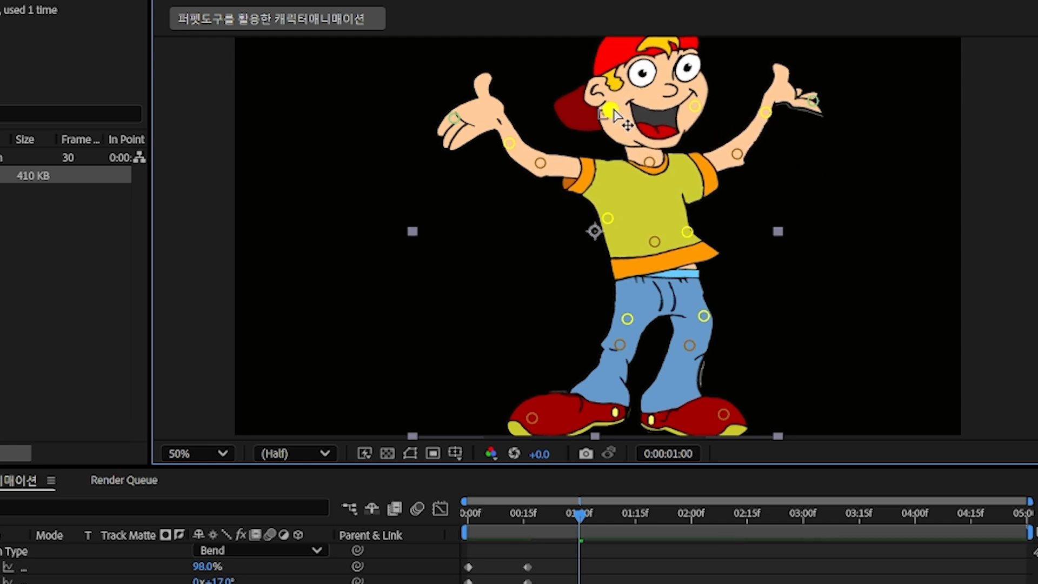
left_click_drag(695, 106, 693, 119)
At 0:00:01:00, slightly lower the Advanced pins on the cap and both hands, moving the hand pins a little inward
key("period")
key("period")
key("period")
key("period")
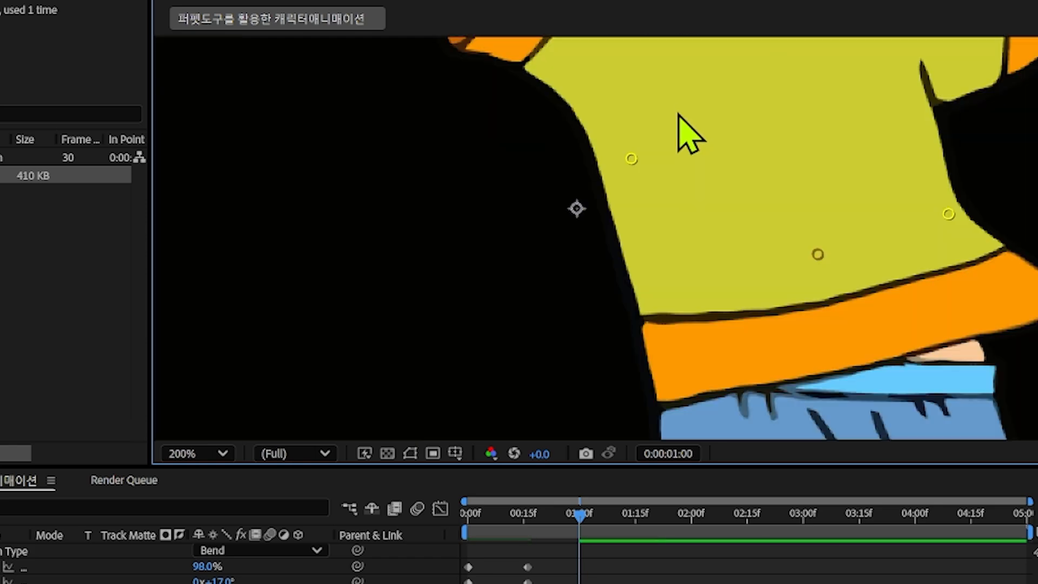
key("comma")
key("comma")
key("comma")
key("comma")
key("comma")
key("comma")
left_click_drag(622, 132, 622, 139)
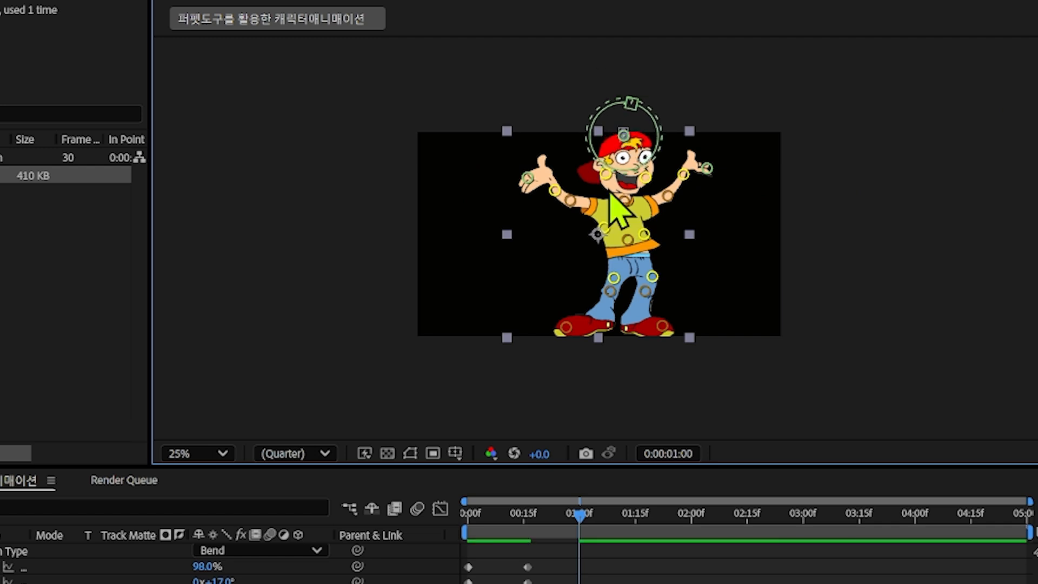
left_click(528, 181)
left_click_drag(528, 182, 529, 189)
left_click_drag(703, 173, 702, 173)
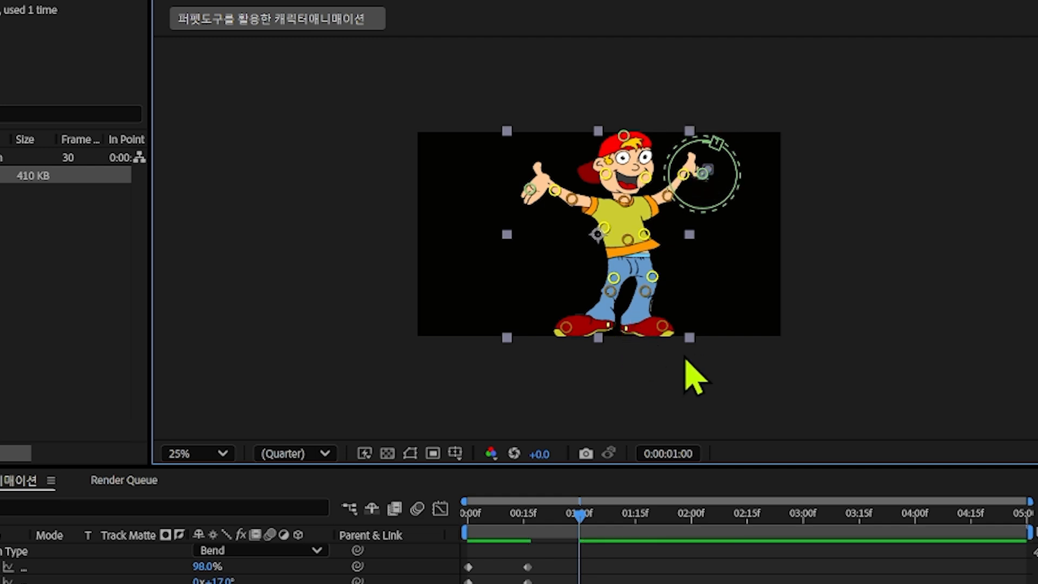
Copy the puppet pins' Position keyframes from 0:00:01:00 and paste them at 0:00:01:14
scroll(577, 568, "up", 2)
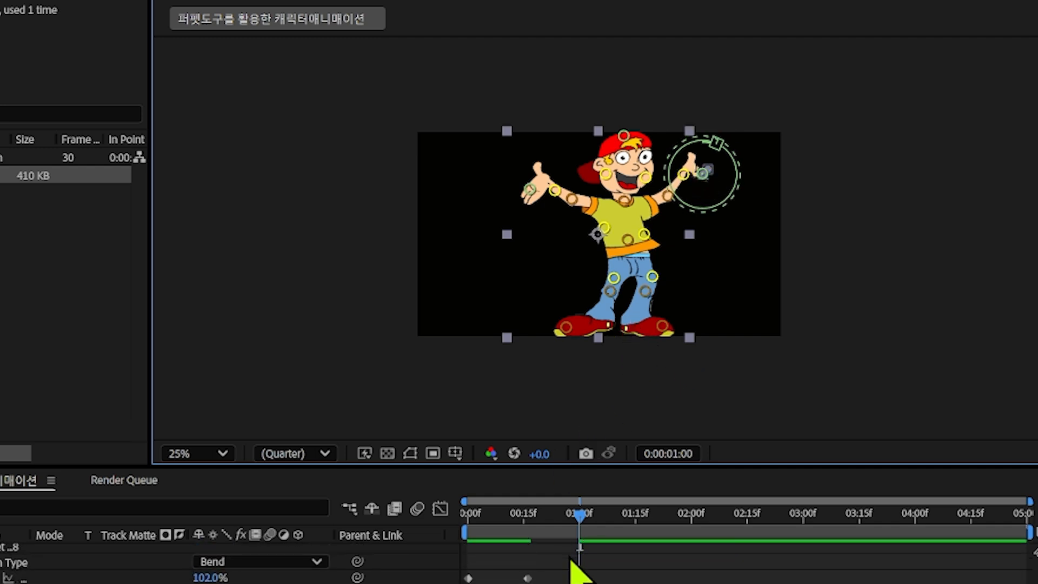
scroll(589, 562, "up", 5)
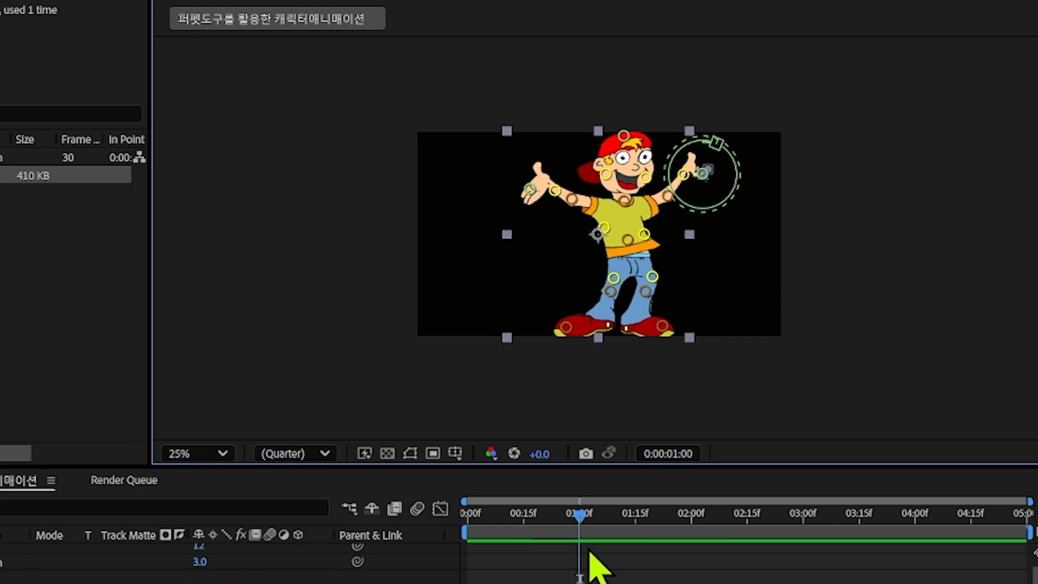
scroll(579, 568, "down", 3)
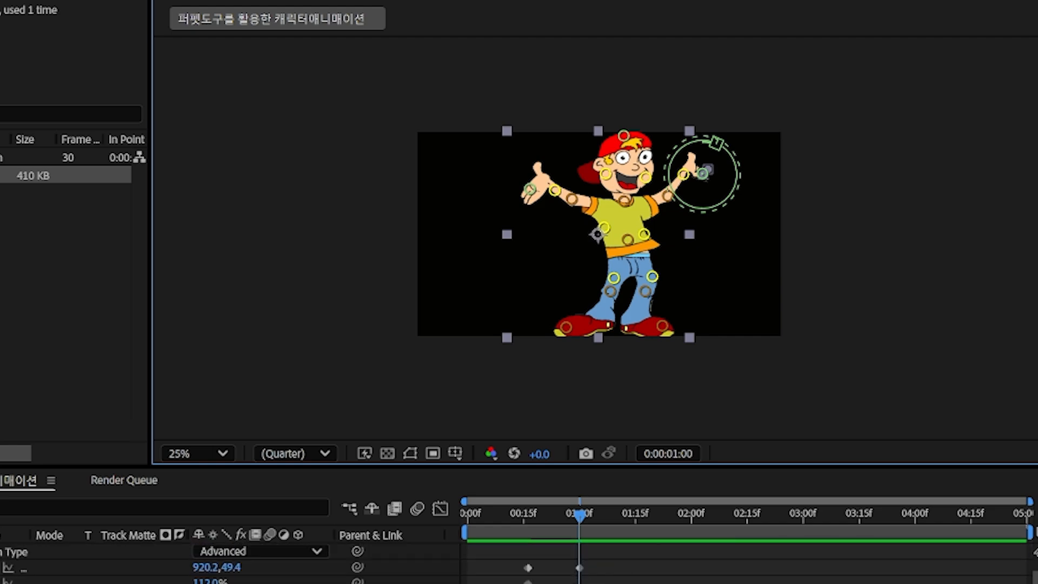
left_click_drag(615, 465, 616, 385)
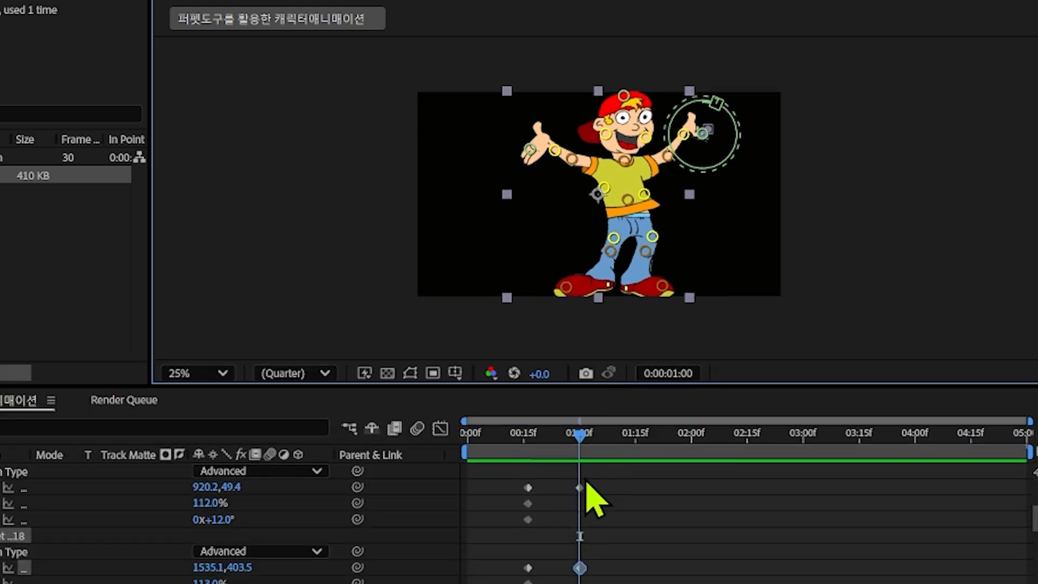
left_click_drag(562, 474, 608, 583)
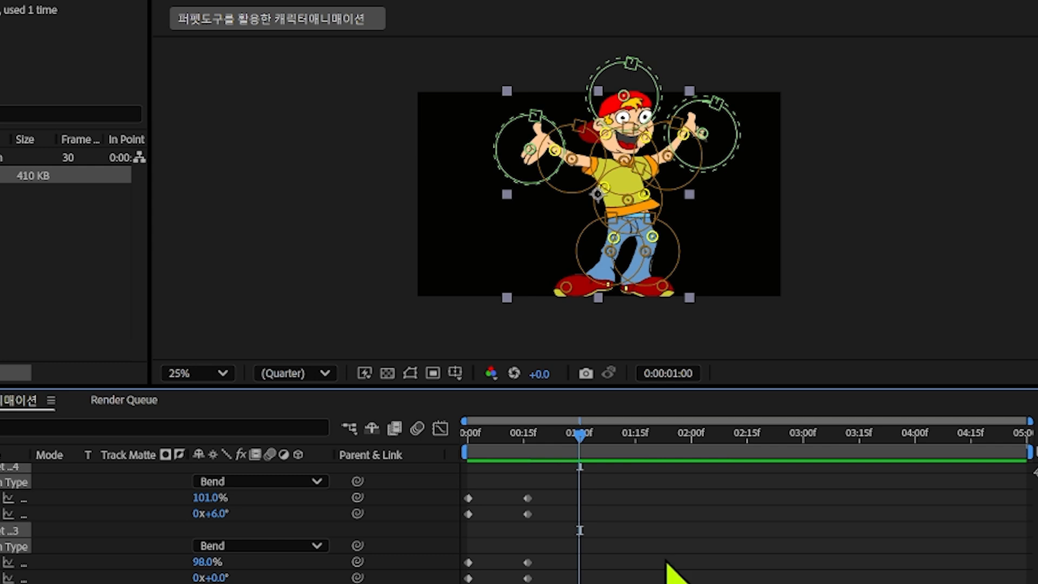
left_click(633, 440)
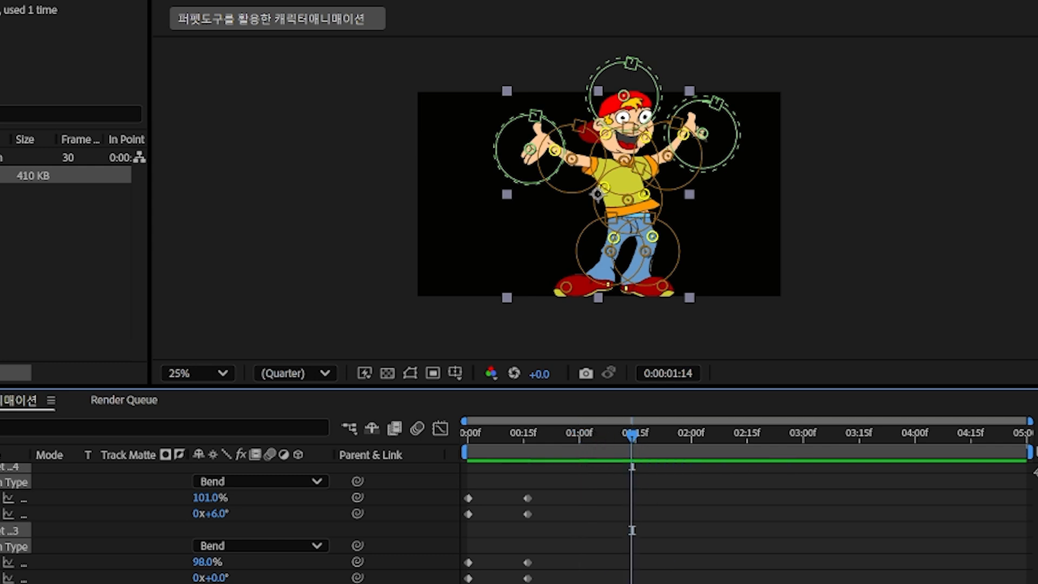
scroll(270, 520, "up", 10)
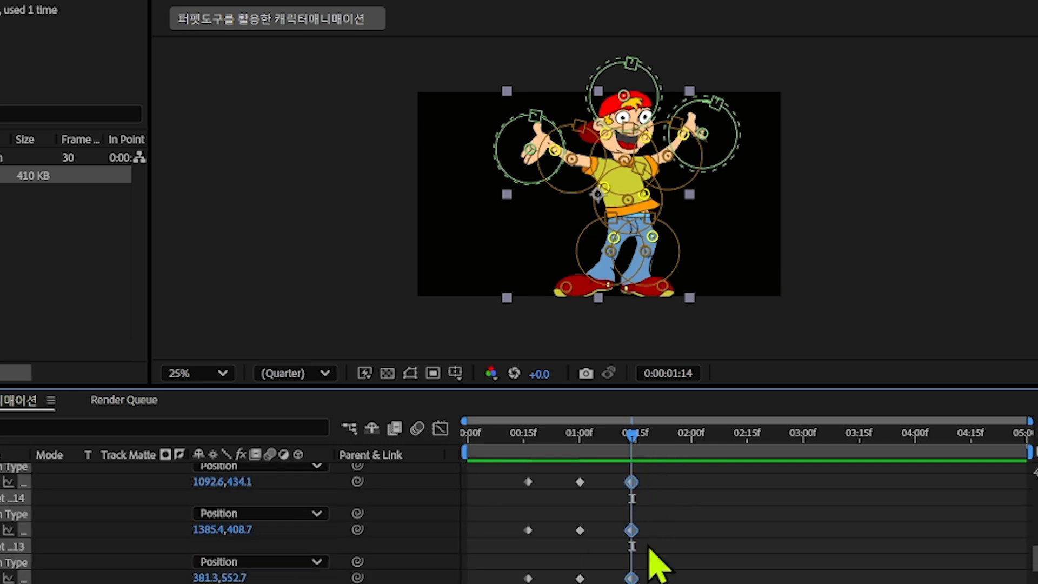
Copy the Bend pins' scale and rotation keyframes from the start of the composition and paste them at 0:00:02:00
left_click(692, 451)
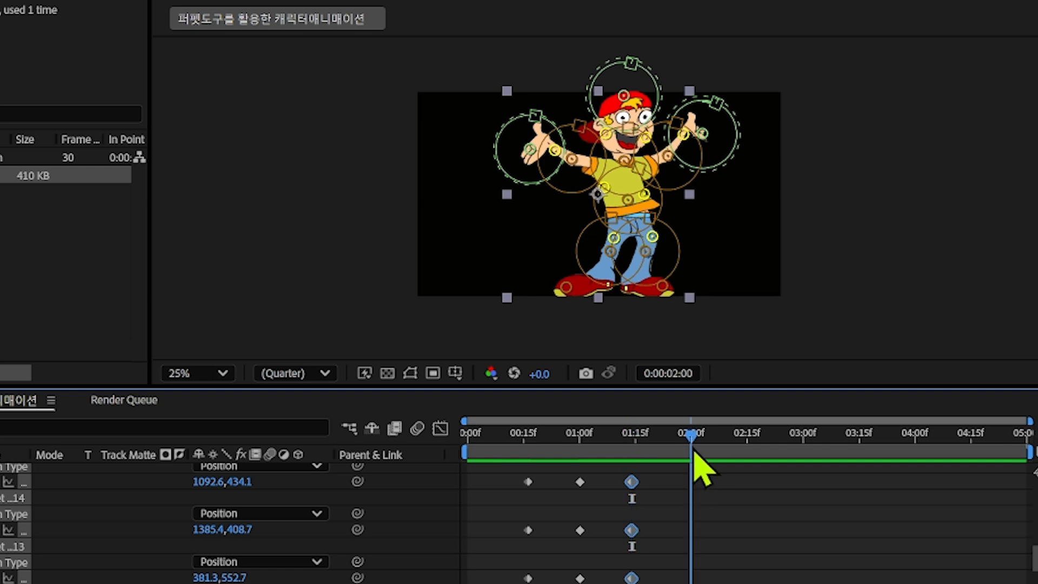
left_click(471, 451)
scroll(477, 461, "up", 8)
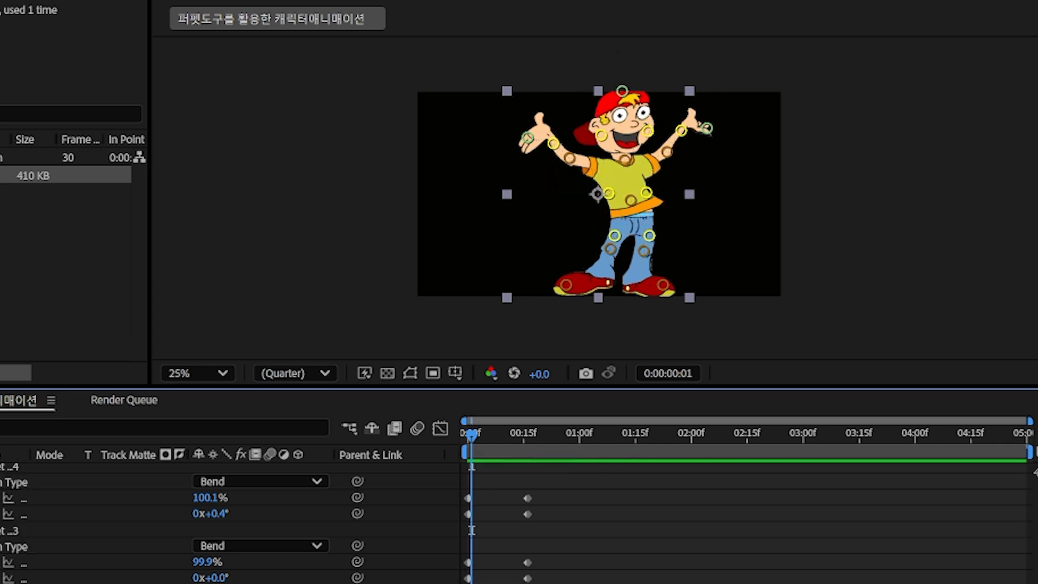
scroll(447, 429, "up", 6)
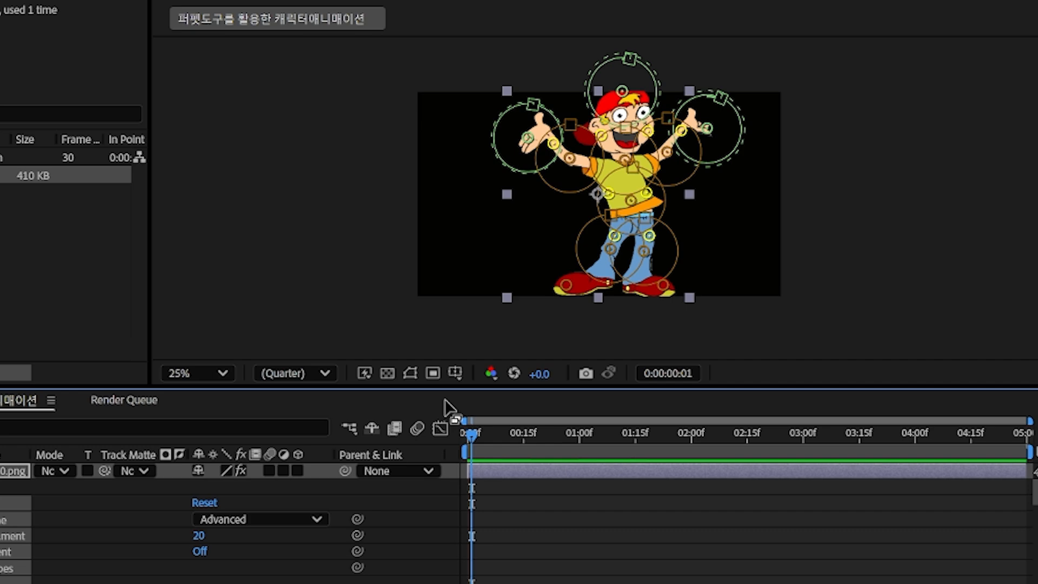
left_click(693, 438)
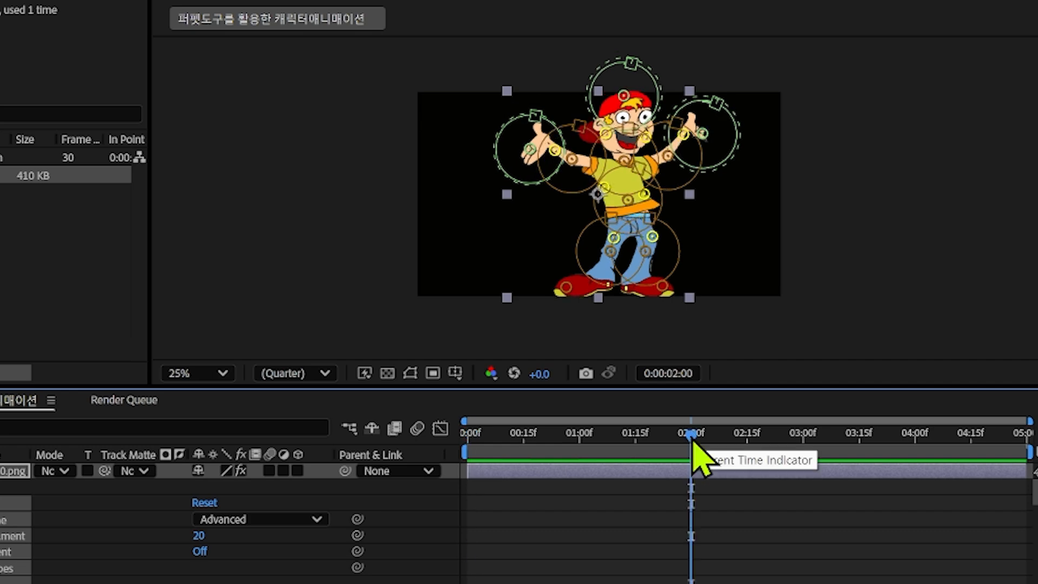
scroll(673, 529, "down", 5)
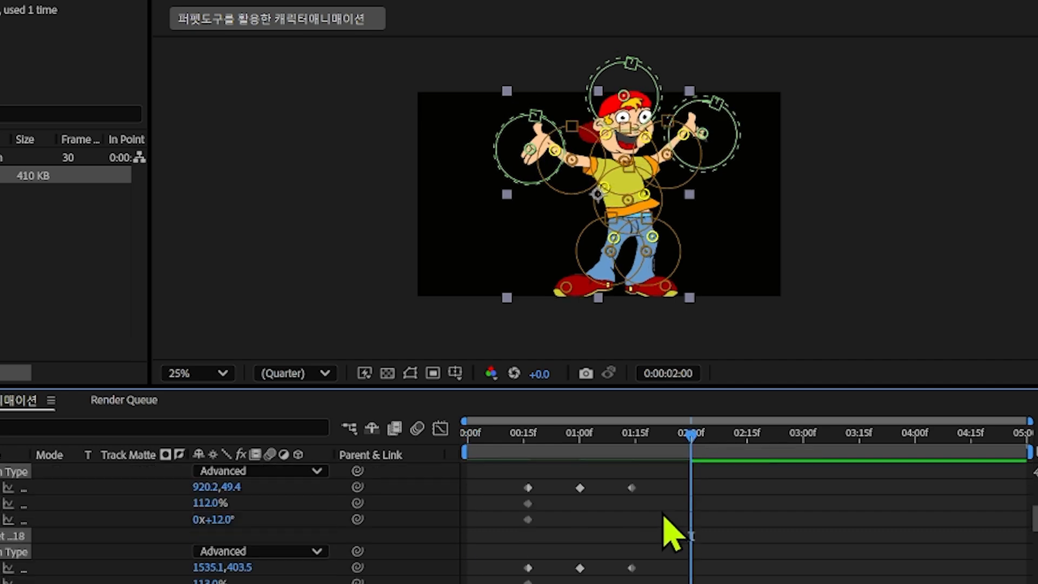
scroll(670, 533, "down", 15)
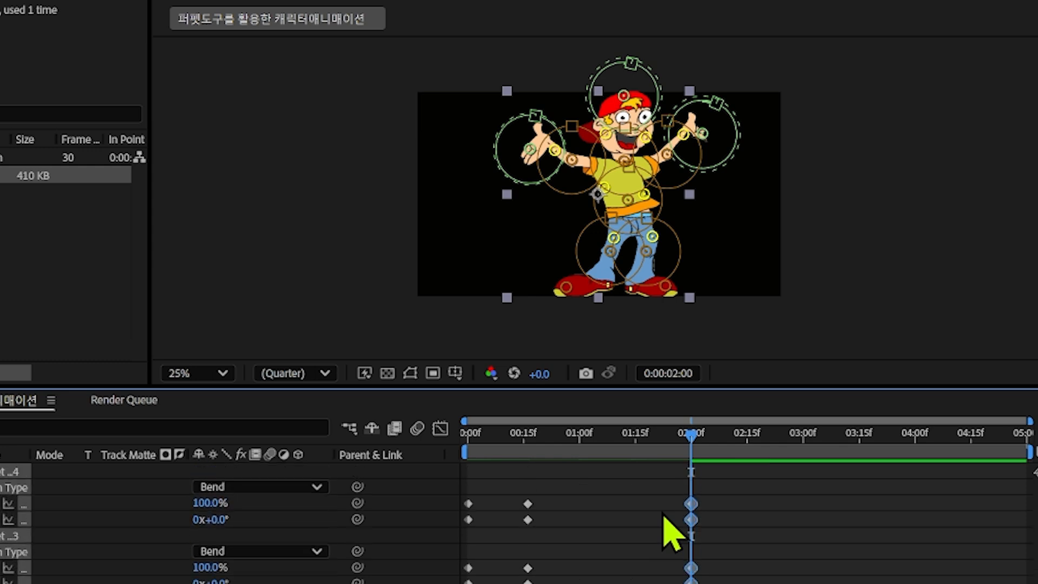
scroll(486, 519, "up", 12)
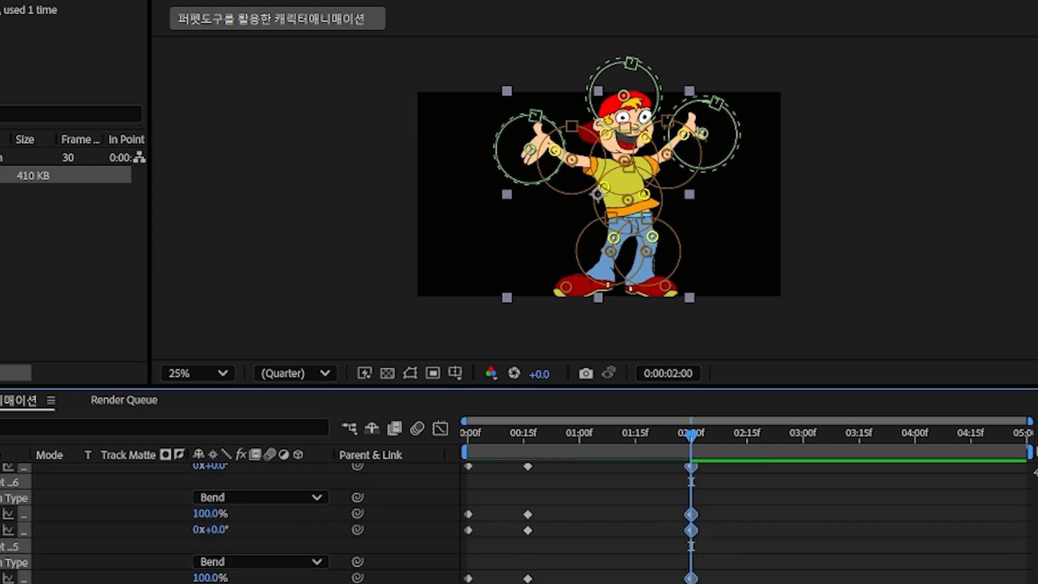
Play the character animation from the start in an enlarged viewer and stop playback
left_click(469, 439)
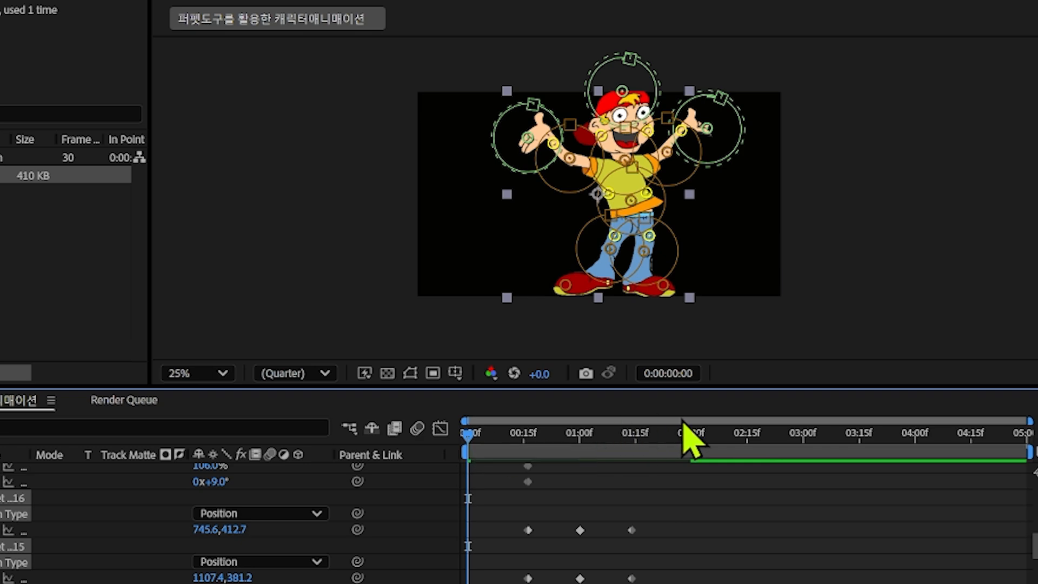
left_click_drag(476, 387, 465, 444)
key("space")
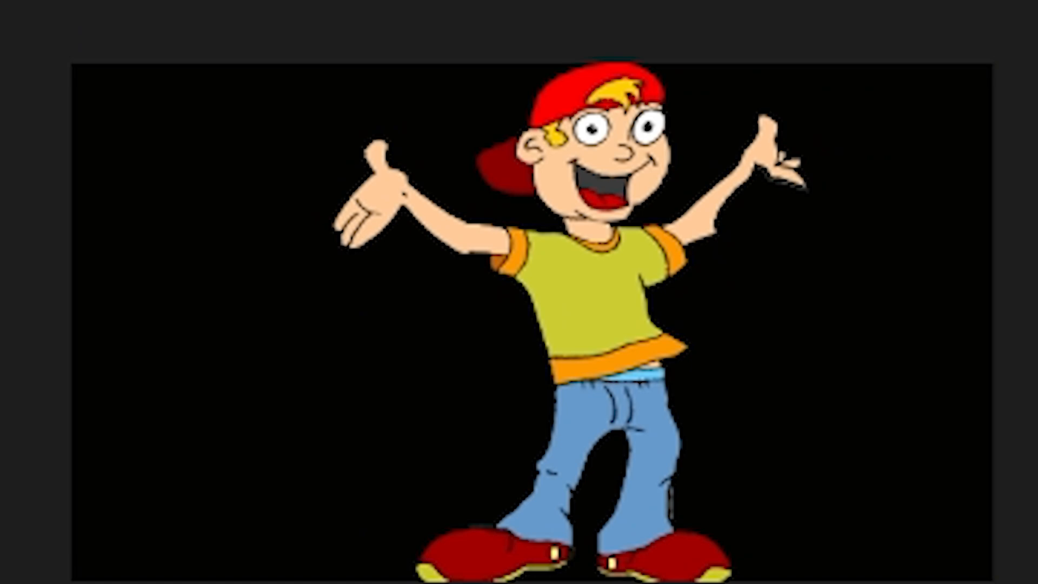
key("space")
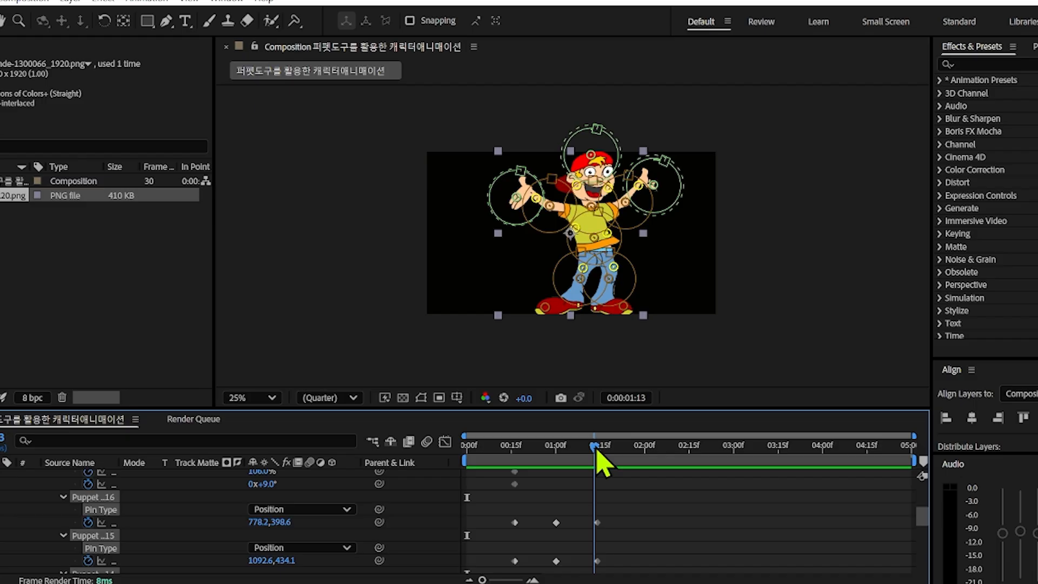
Copy all puppet pin keyframes from 0:00:00:00 through 0:00:02:00 and paste them starting at 0:00:02:15 to repeat the motion
left_click_drag(598, 452, 476, 448)
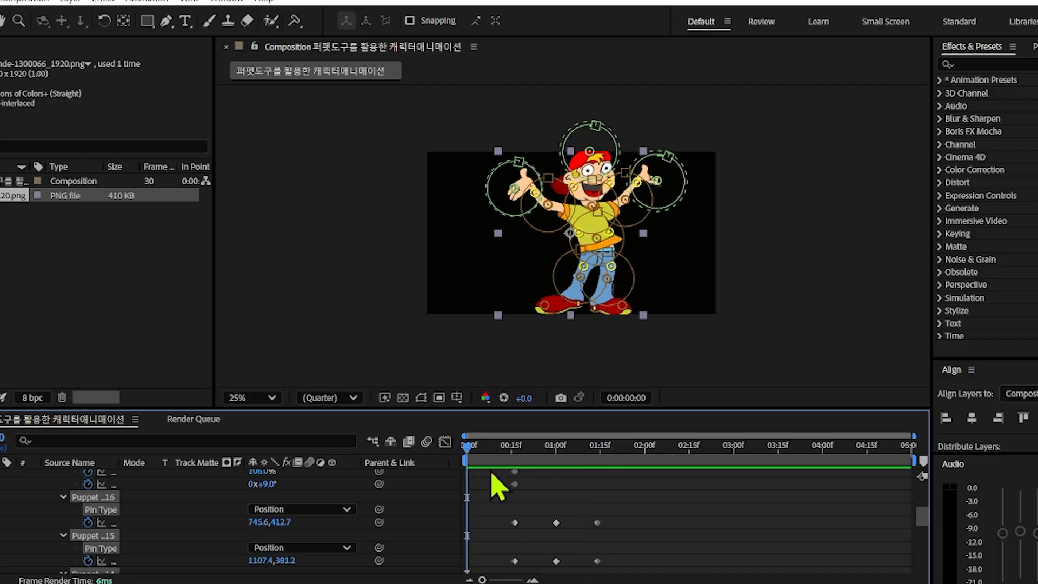
scroll(578, 486, "down", 6)
scroll(577, 485, "up", 6)
scroll(581, 500, "up", 6)
scroll(501, 517, "down", 3)
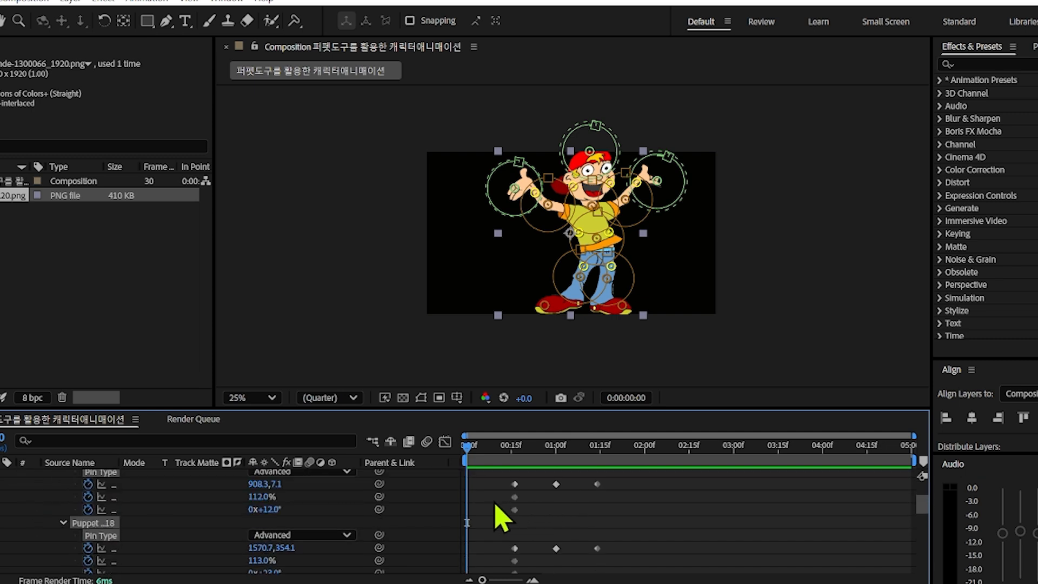
scroll(494, 519, "up", 5)
left_click_drag(471, 567, 666, 573)
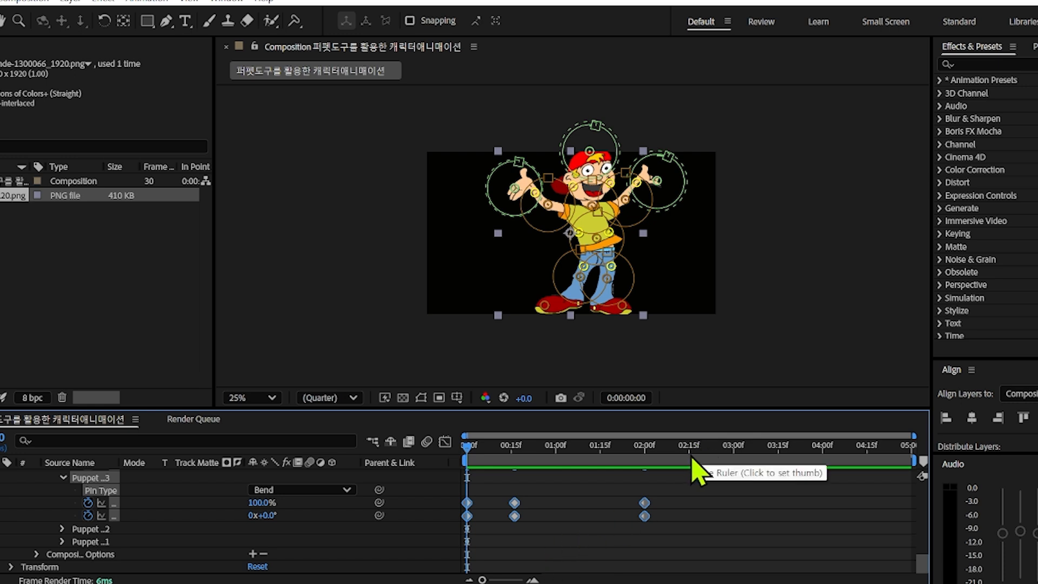
left_click(691, 459)
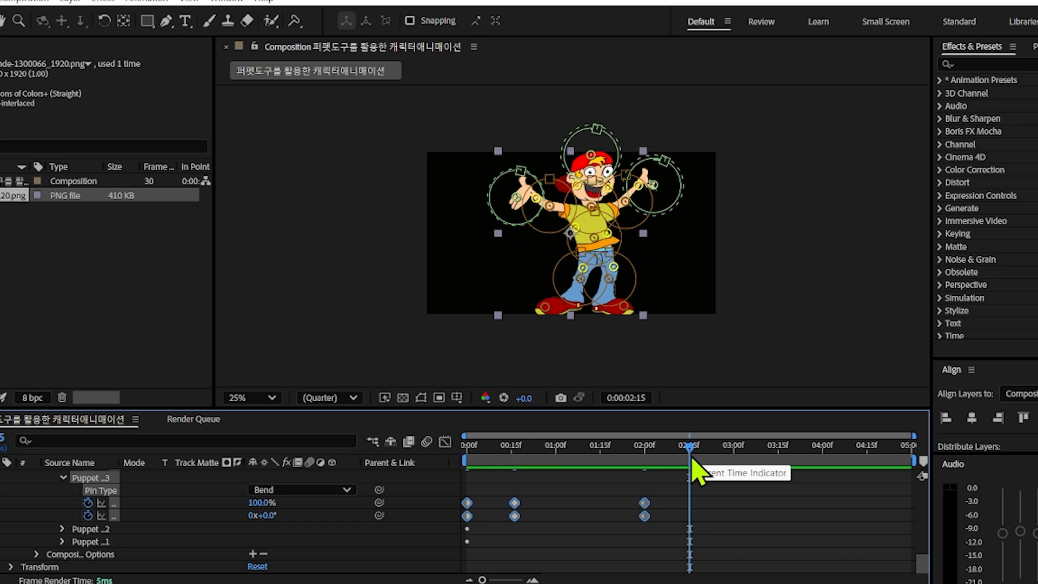
scroll(790, 510, "up", 5)
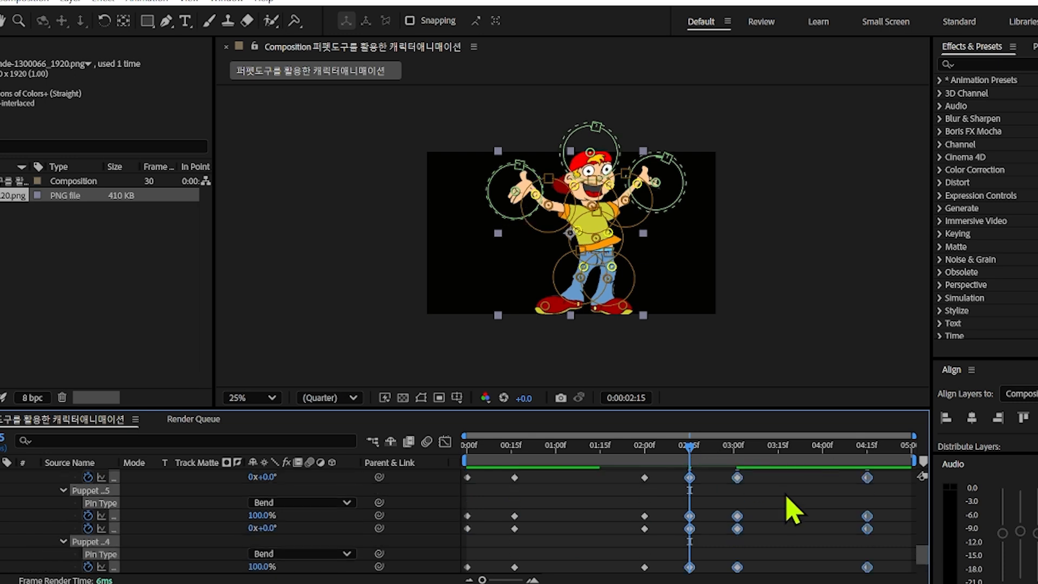
scroll(790, 510, "up", 5)
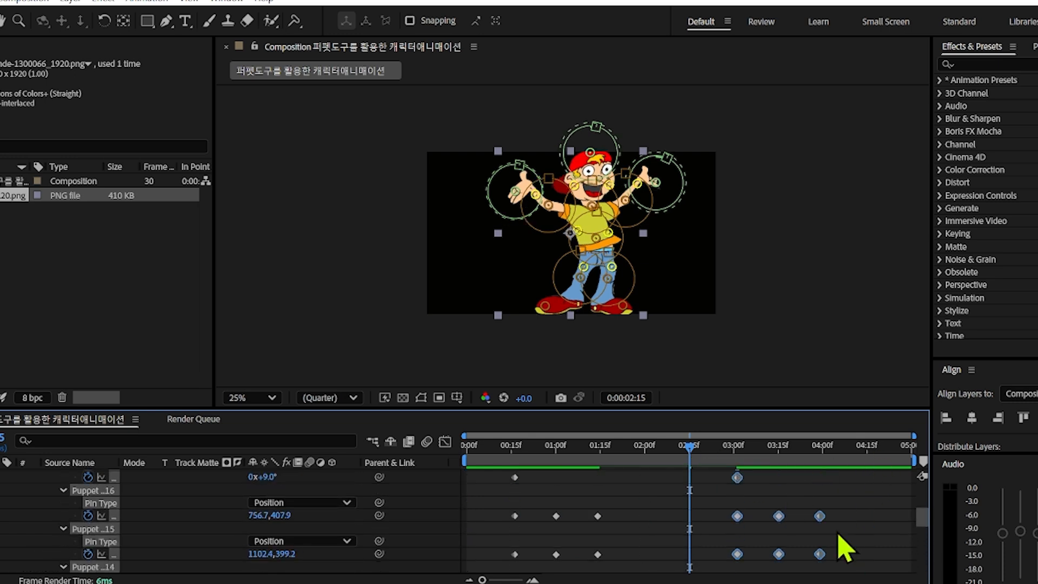
Enlarge the composition view to 50%, deselect the layer and play the animation from the start
left_click(469, 445)
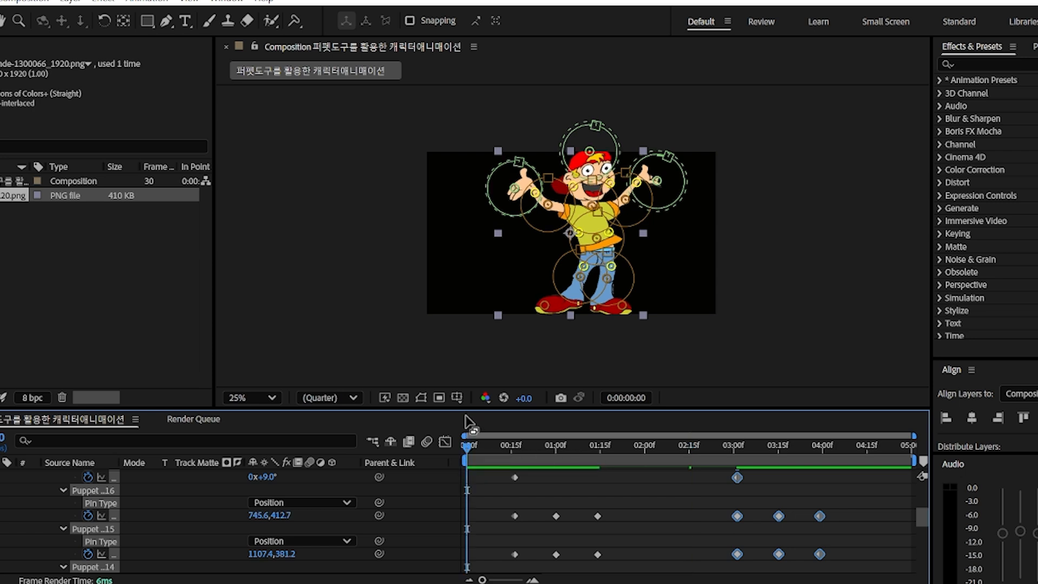
left_click_drag(469, 410, 453, 442)
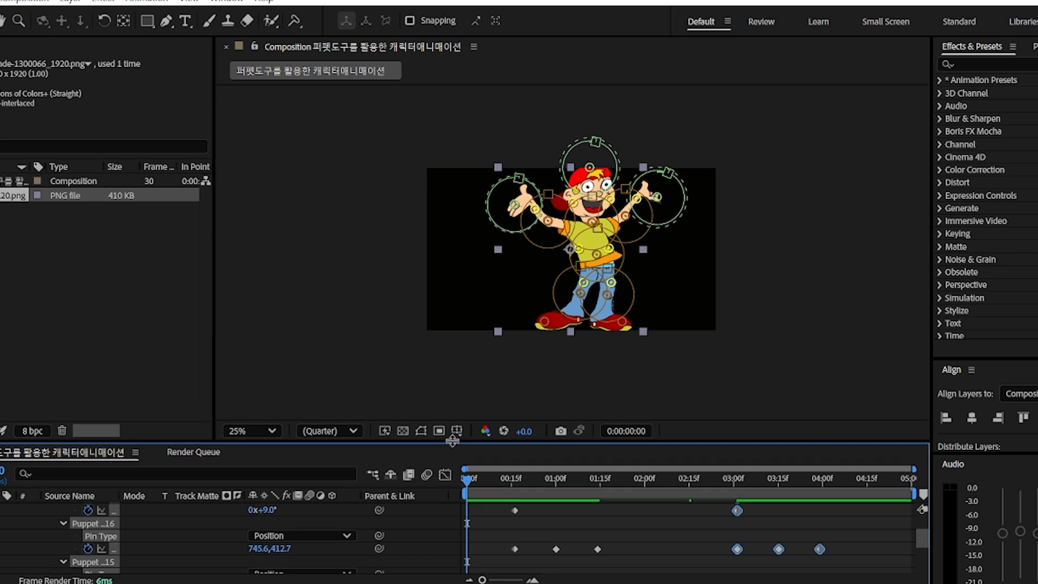
key("period")
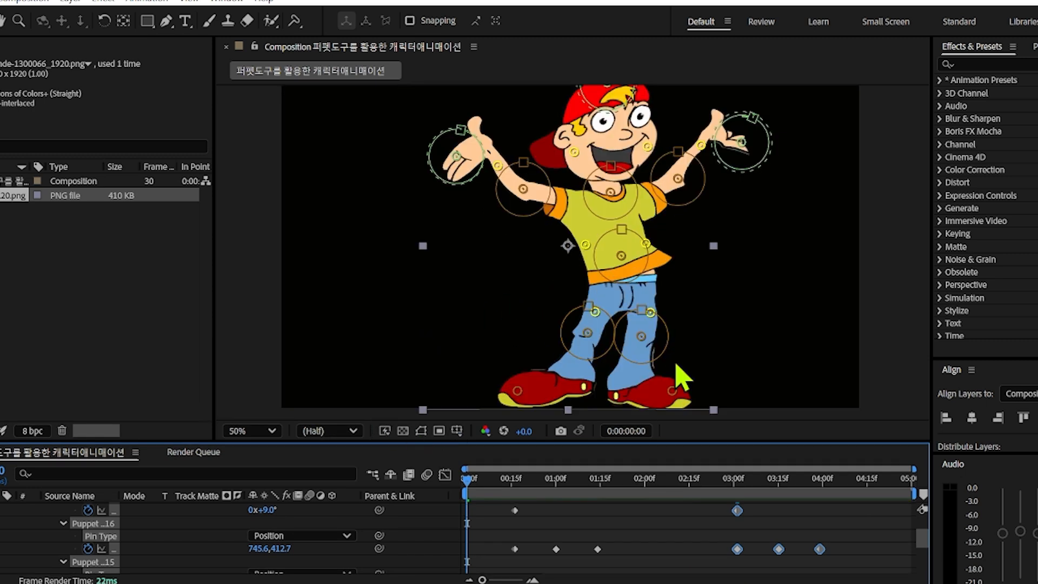
left_click(750, 324)
key("space")
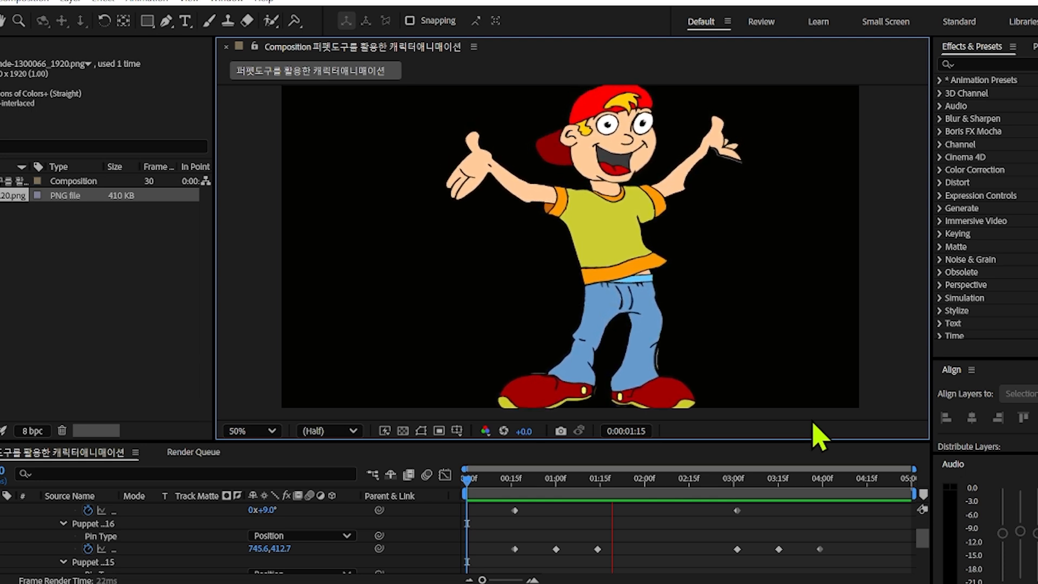
key("space")
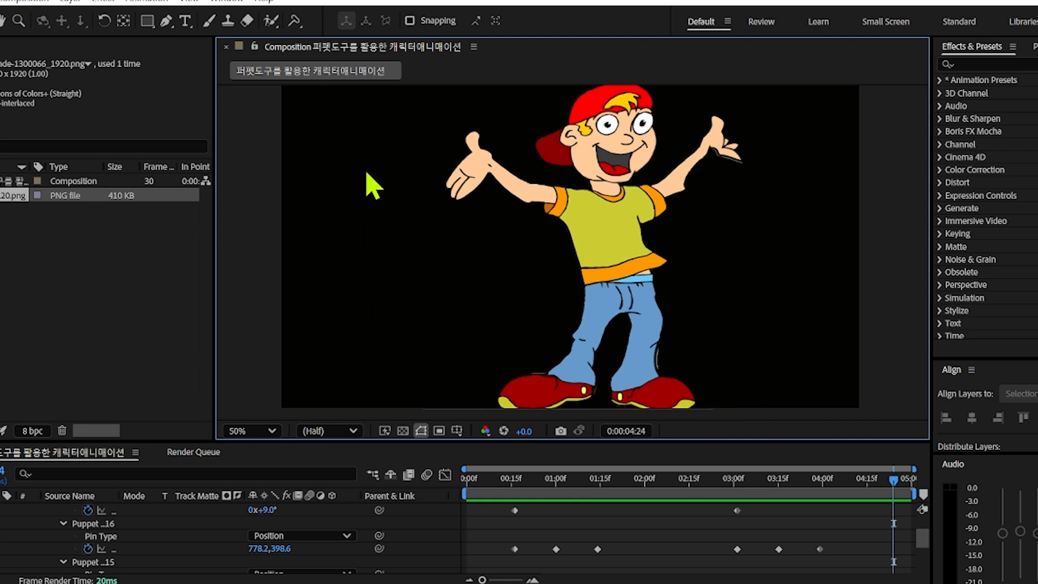
Enlarge the timeline and examine the puppet pin keyframes and poses around 0:00:00:15, 0:00:01:00 and 0:00:01:15
scroll(220, 509, "down", 5)
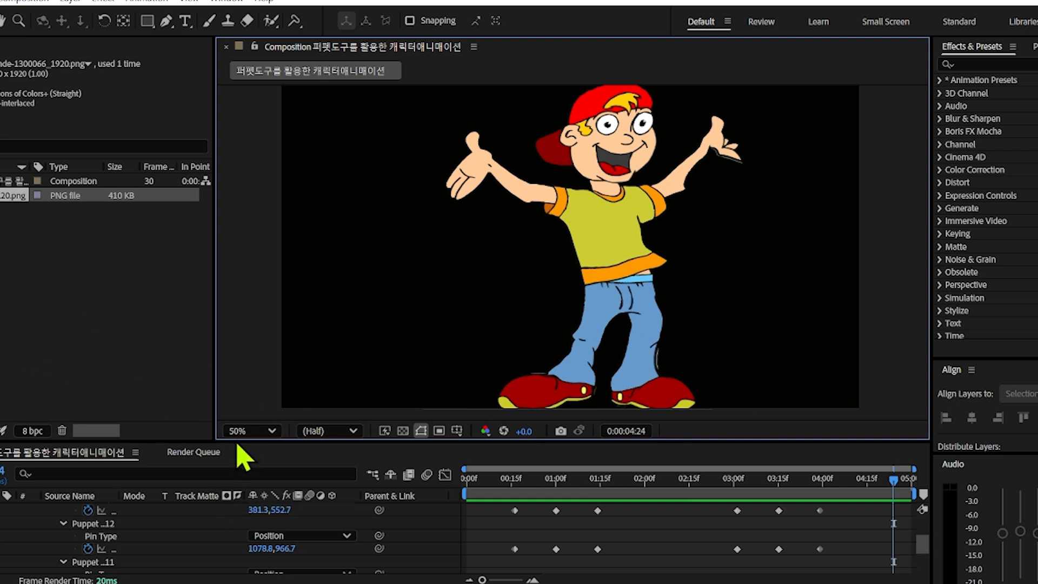
left_click_drag(233, 442, 233, 276)
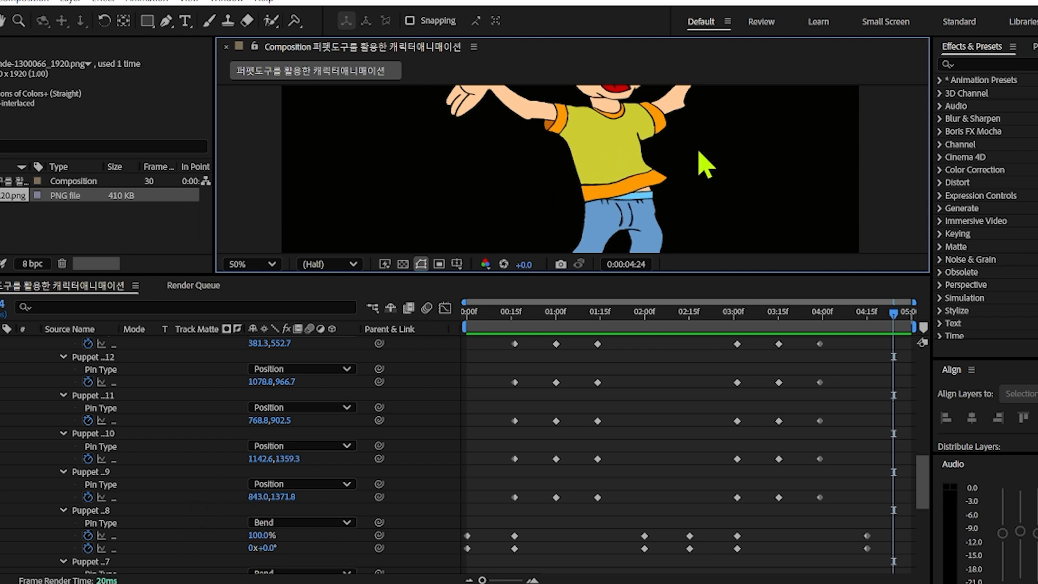
left_click(514, 323)
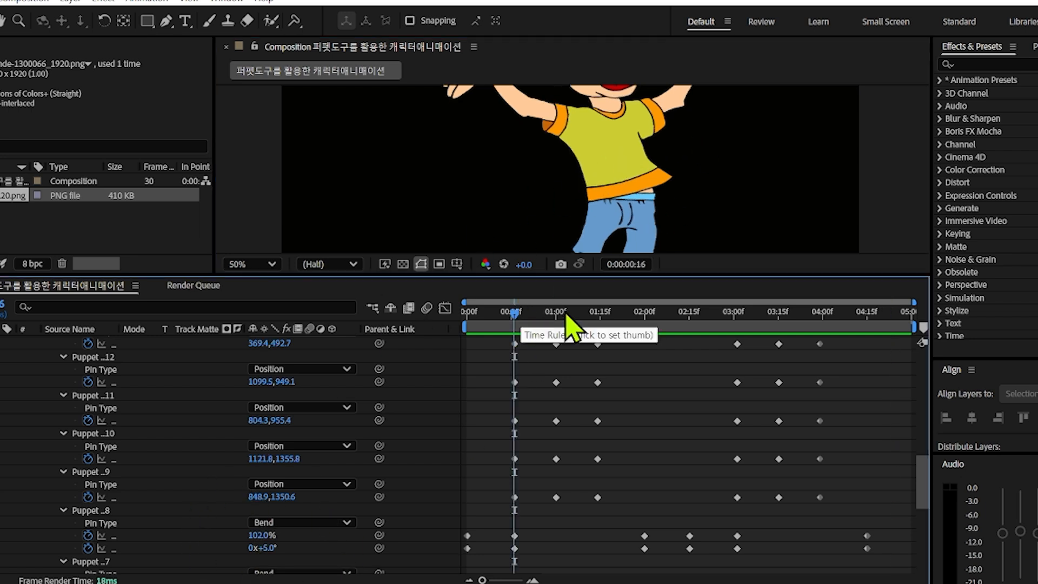
left_click(559, 318)
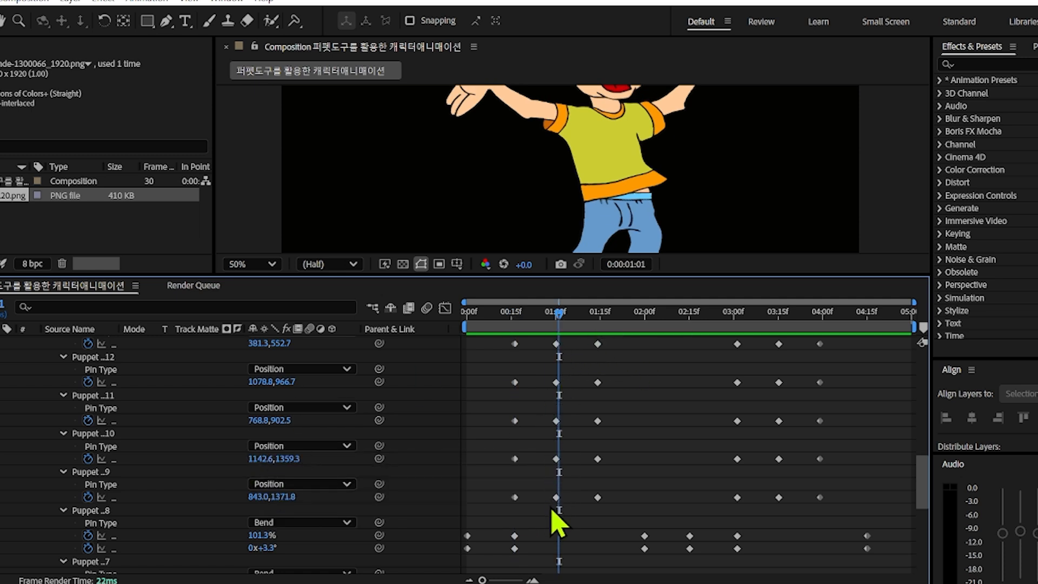
left_click(513, 323)
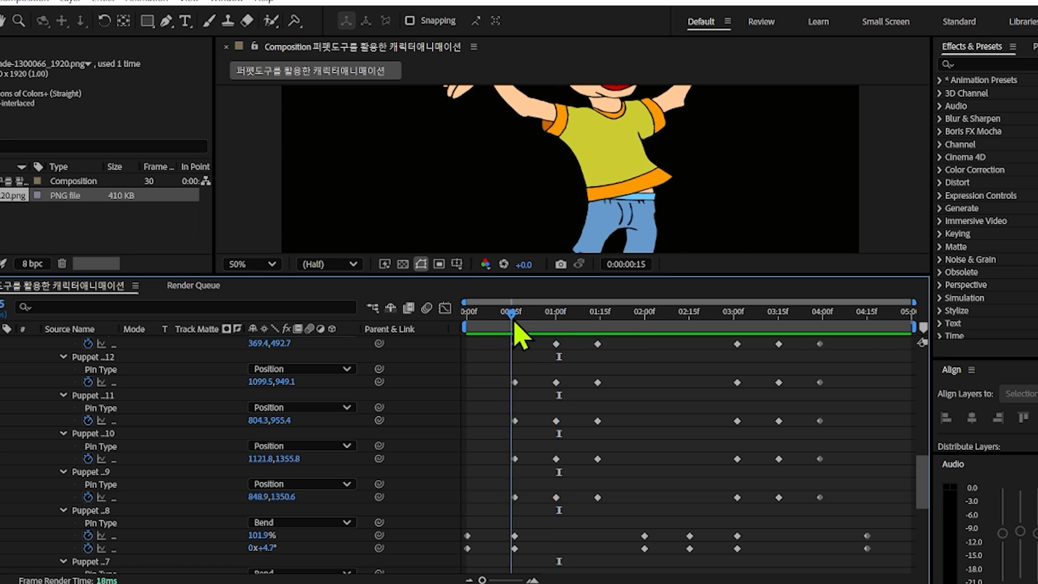
left_click(557, 321)
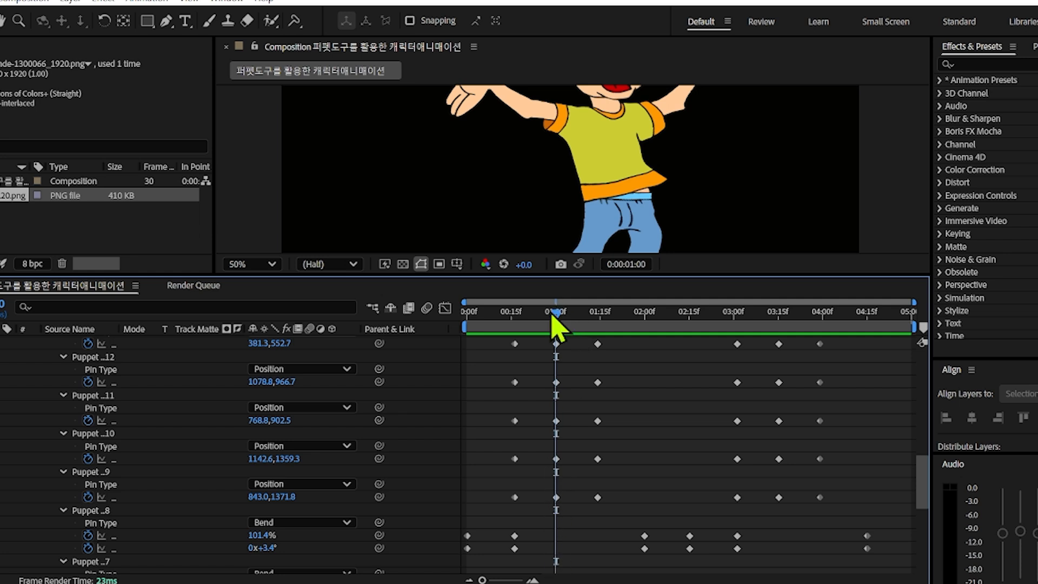
left_click(601, 314)
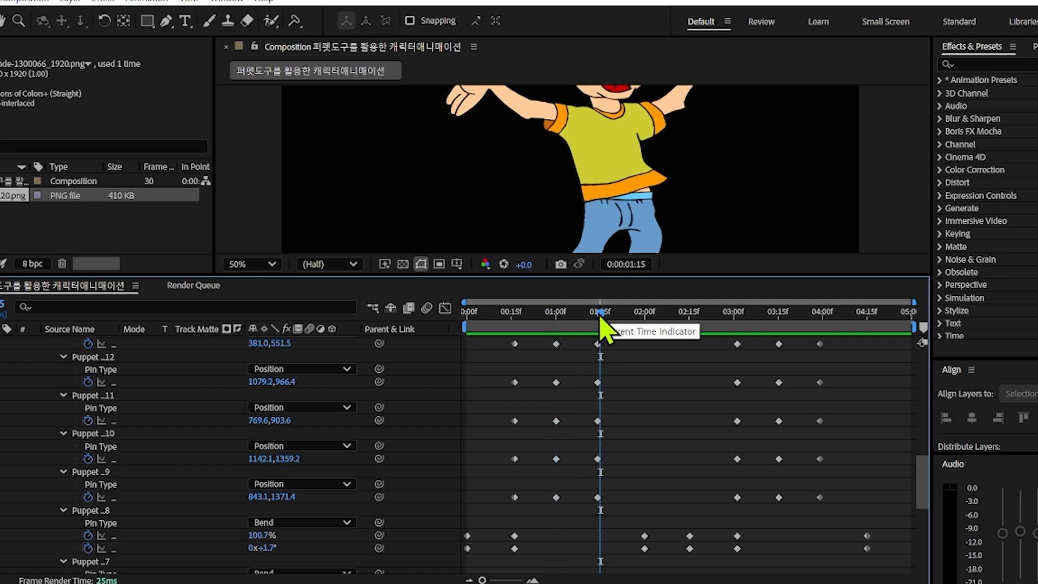
Enlarge the composition view and examine the Bend and Position pin keyframes and poses at 0:00:02:00 and 0:00:02:15
left_click_drag(577, 276, 584, 364)
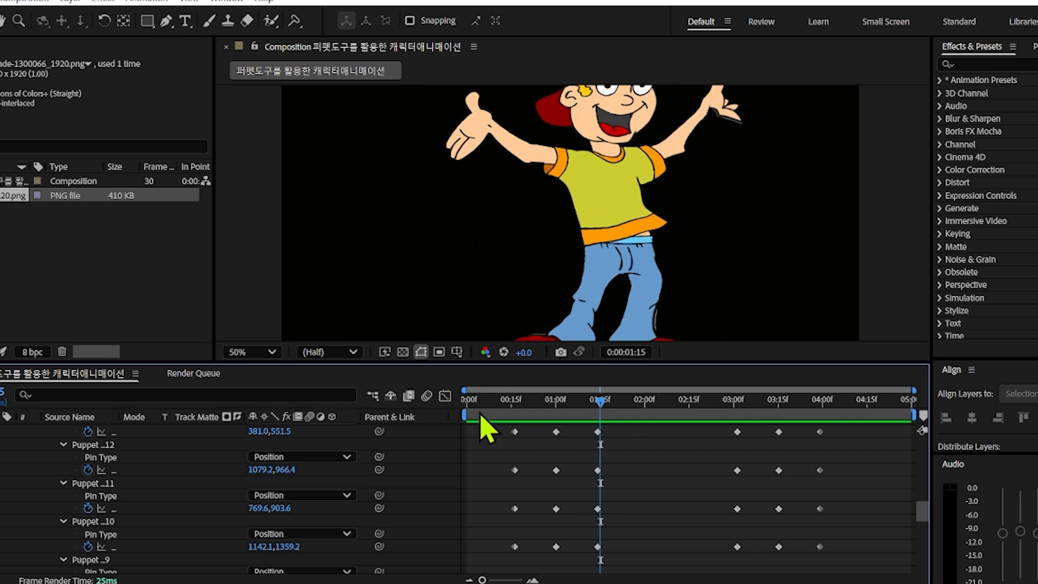
left_click(645, 412)
scroll(646, 464, "up", 10)
scroll(653, 479, "down", 10)
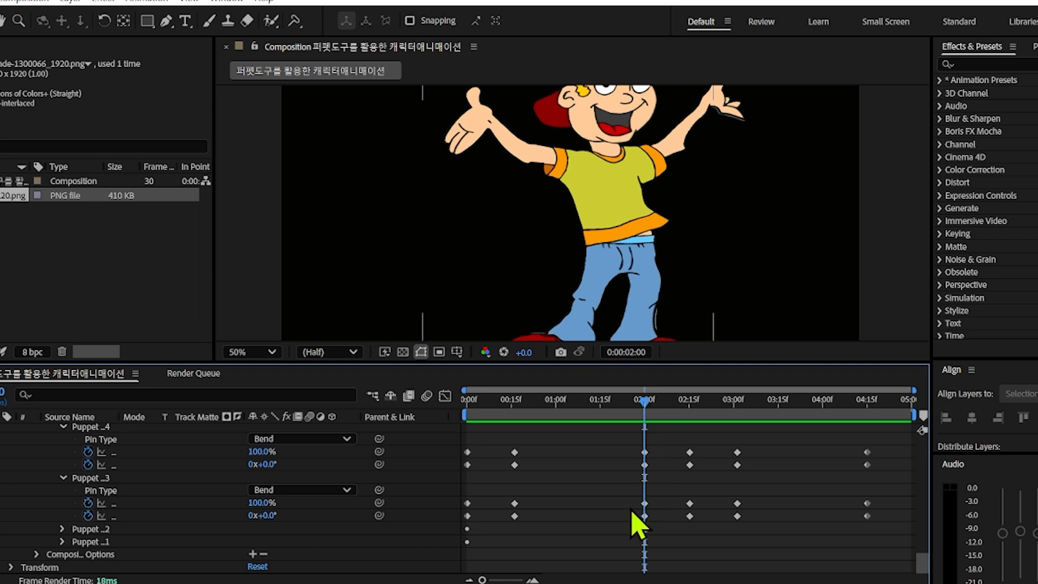
scroll(651, 494, "up", 8)
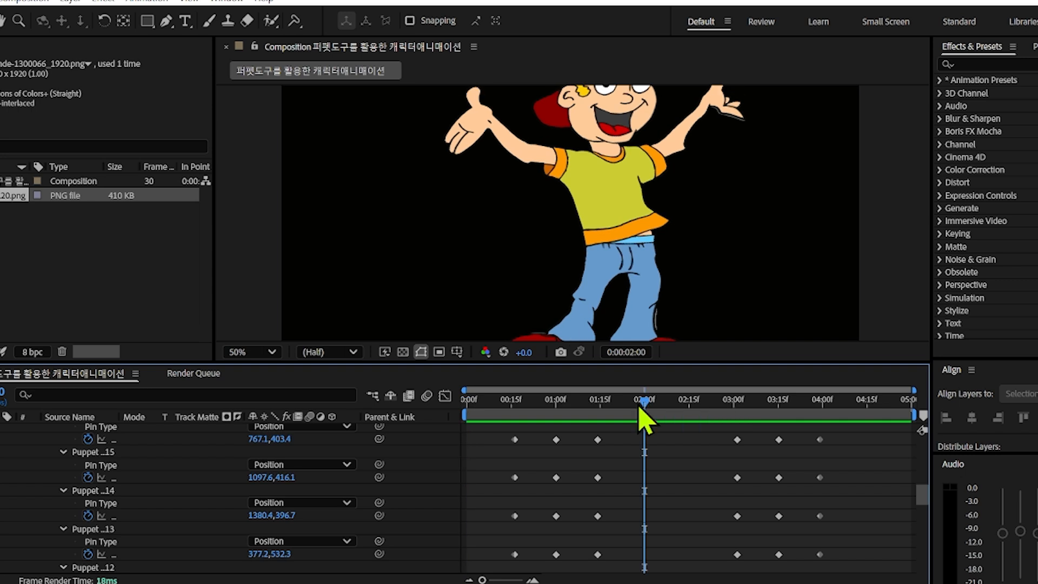
left_click(691, 417)
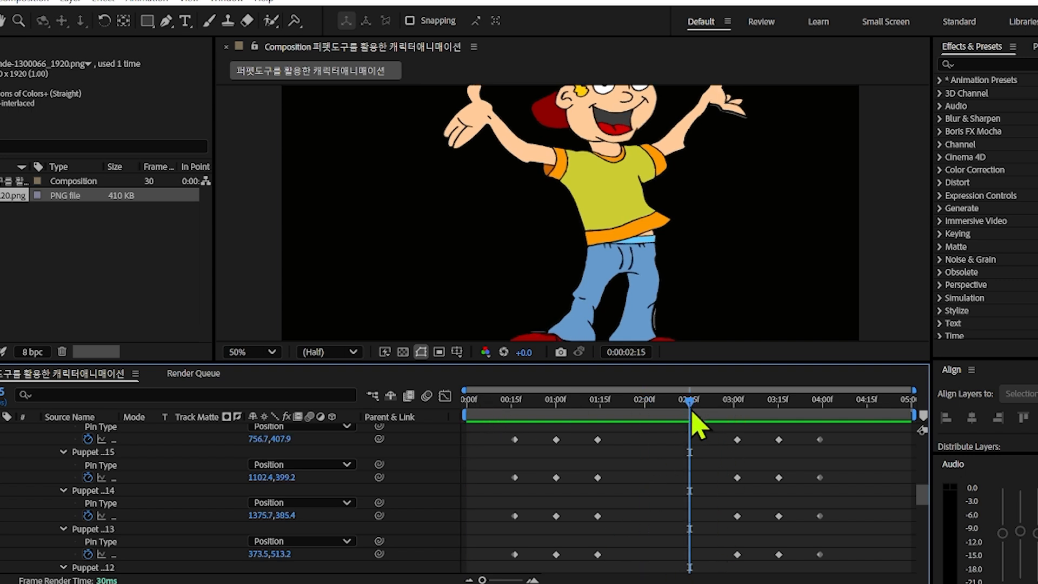
scroll(686, 506, "up", 5)
scroll(688, 514, "down", 15)
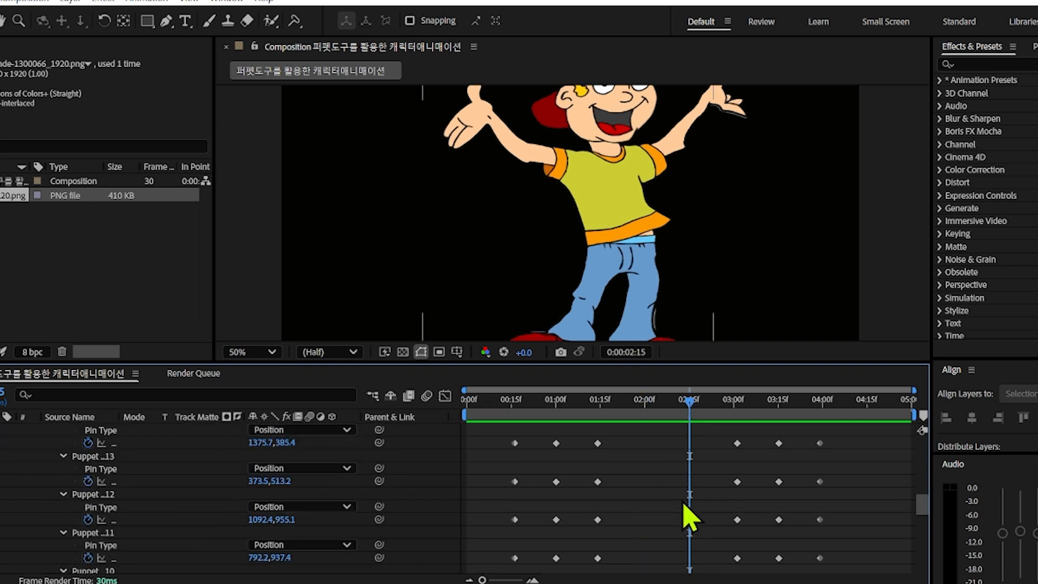
Compare the character's pose at 0:00:04:15 with its pose at 0:00:00:00, ending at the start of the composition
left_click(868, 413)
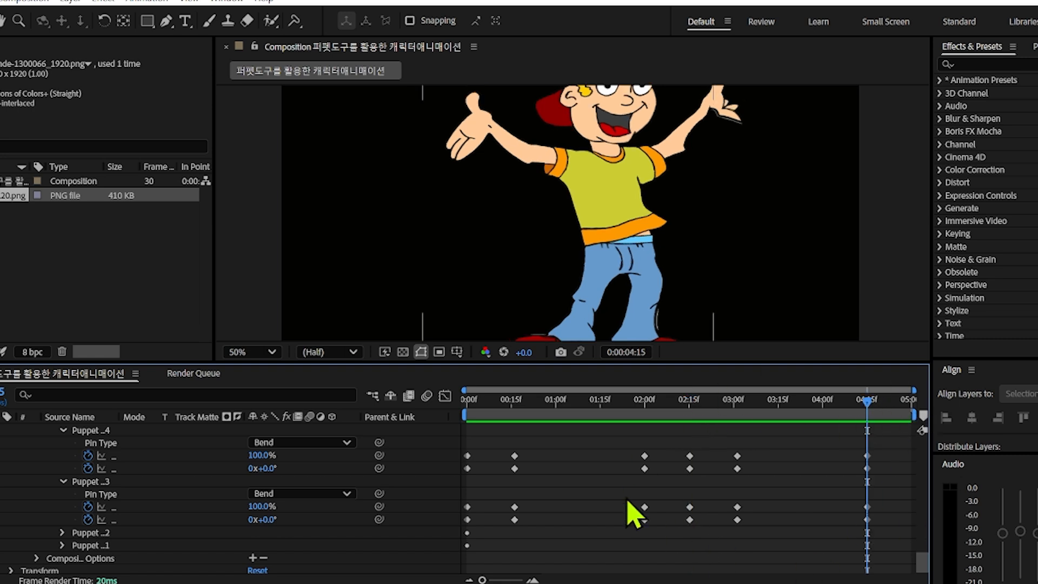
left_click(468, 407)
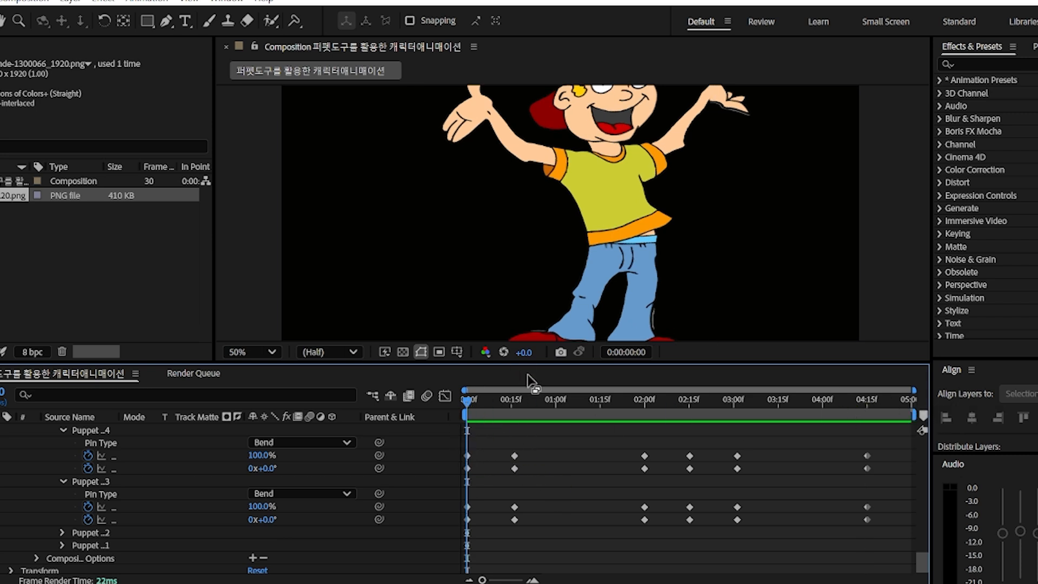
left_click(868, 407)
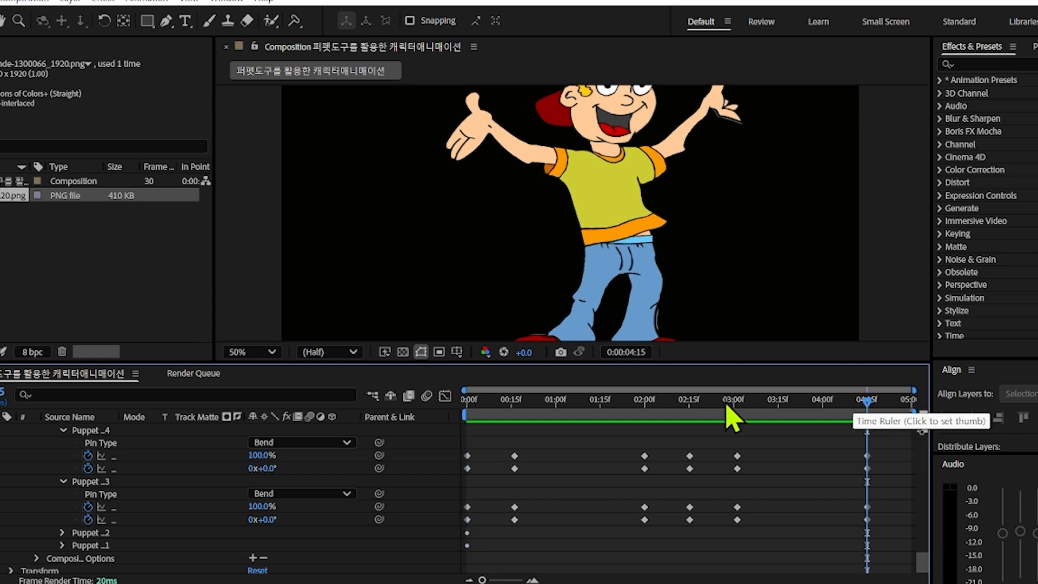
left_click(473, 404)
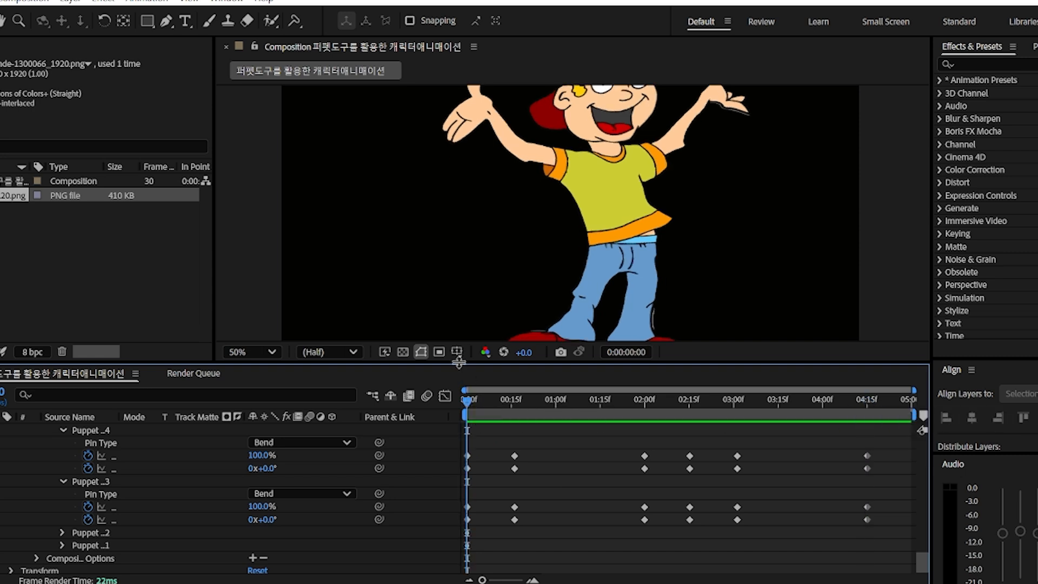
Play the animation from the start and enlarge the composition view until the whole character is visible
left_click_drag(457, 365, 459, 415)
key("space")
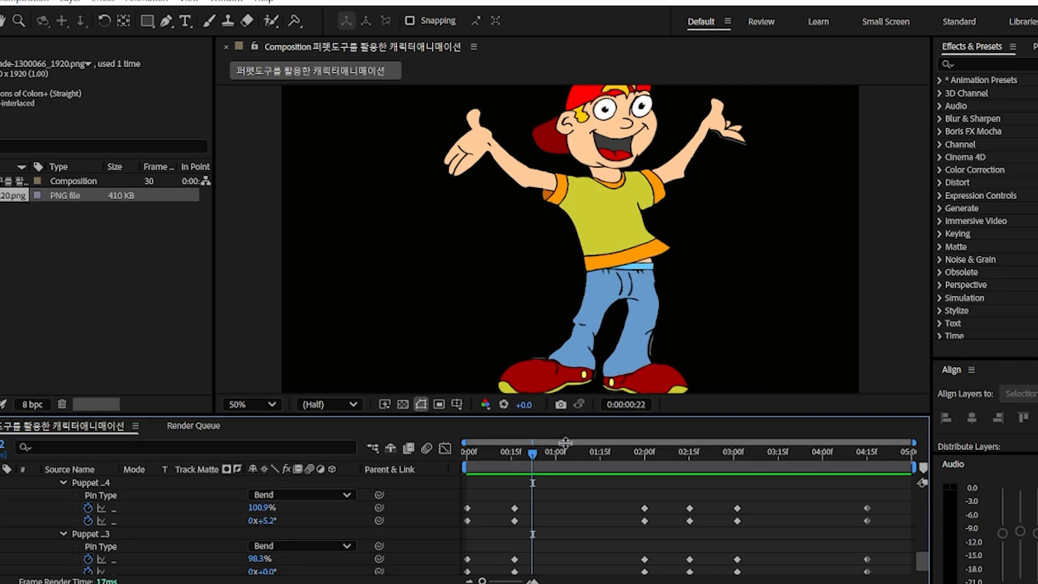
left_click_drag(565, 416, 562, 459)
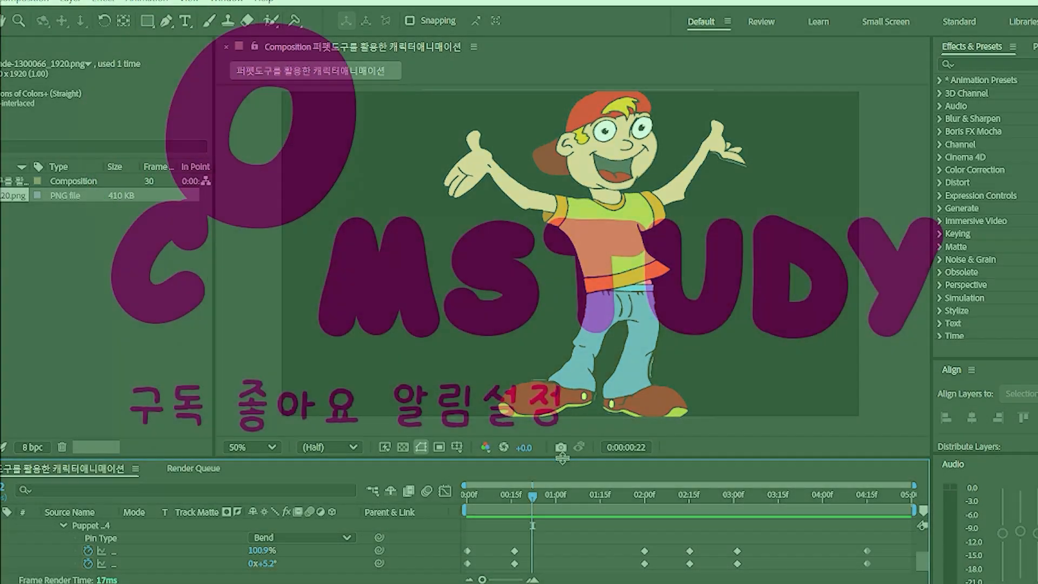